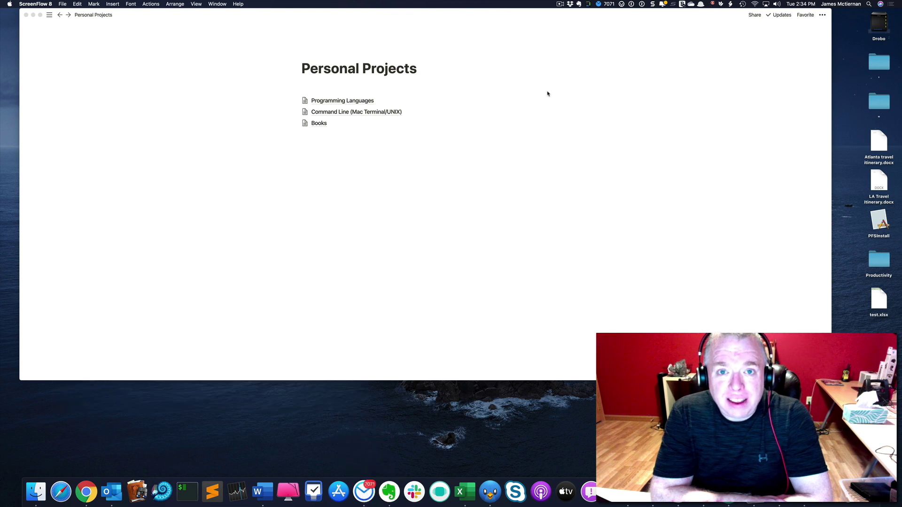
Create an empty block directly beneath the Books link on the Personal Projects page.
left_click(547, 93)
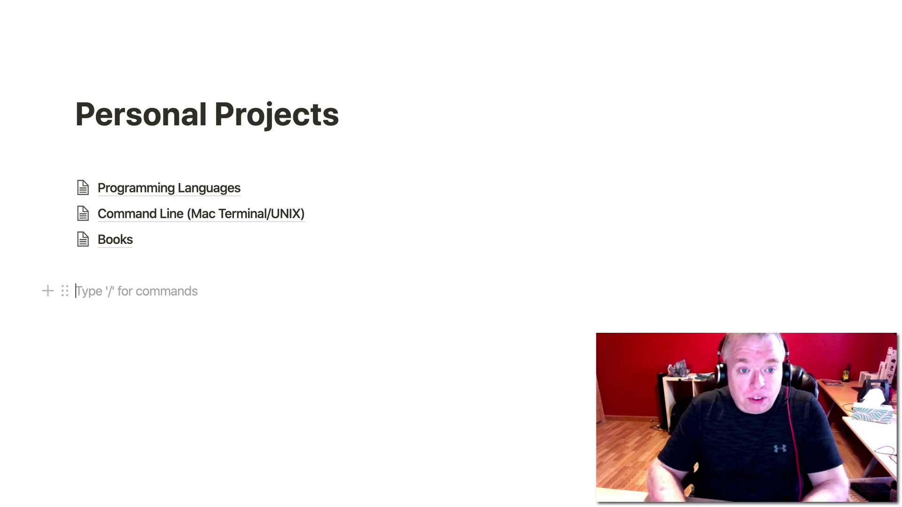
Insert a sub-page with /page, title it 'Travel Log' and keep it as an empty page.
type("/")
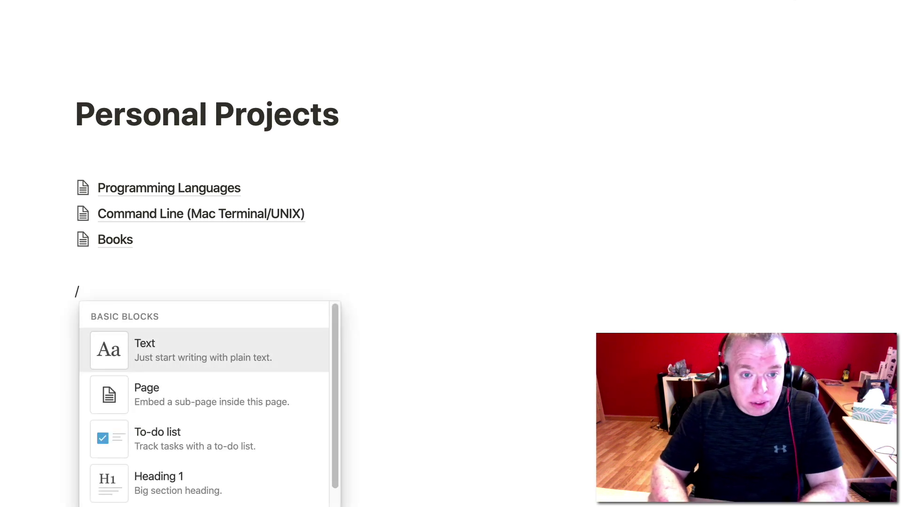
type("page")
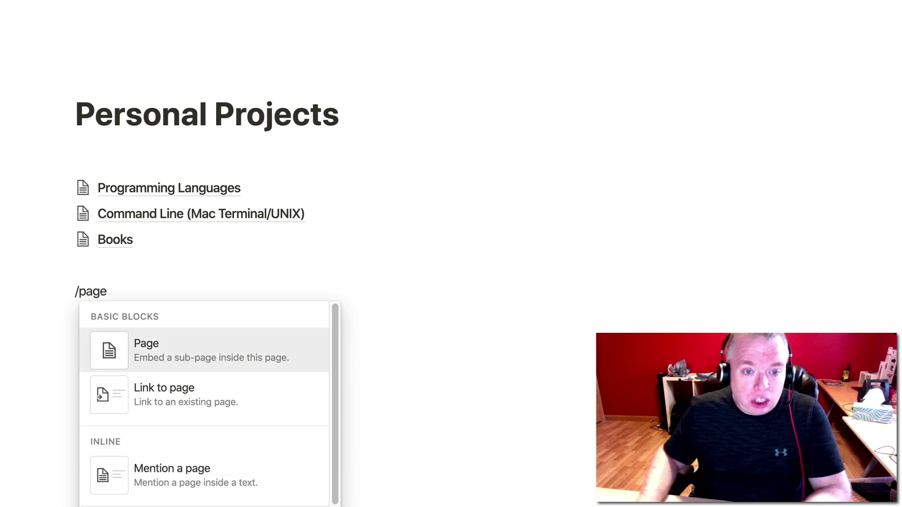
mouse_move(145, 357)
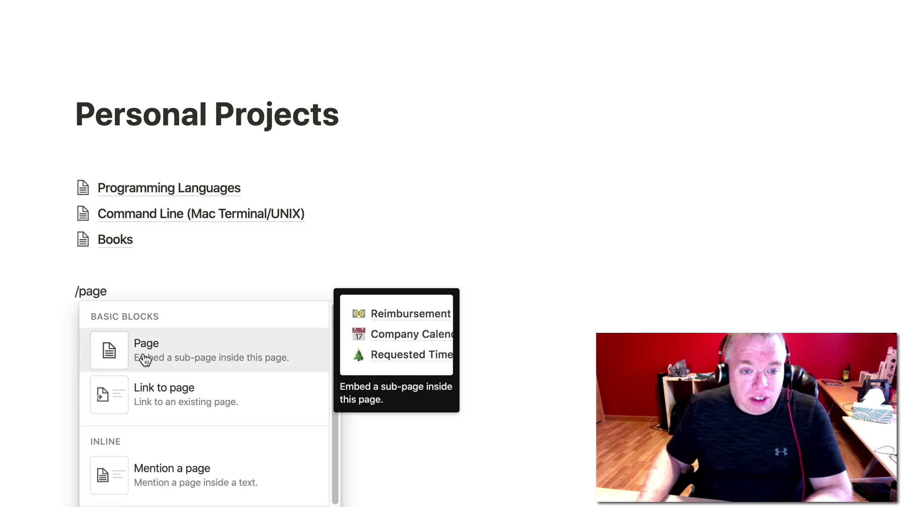
left_click(169, 357)
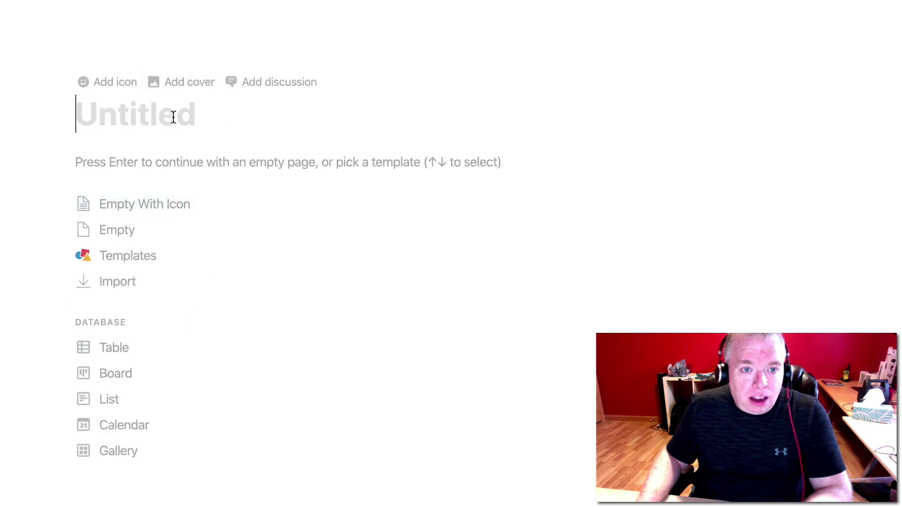
type("Tave")
key("BackSpace")
key("BackSpace")
key("BackSpace")
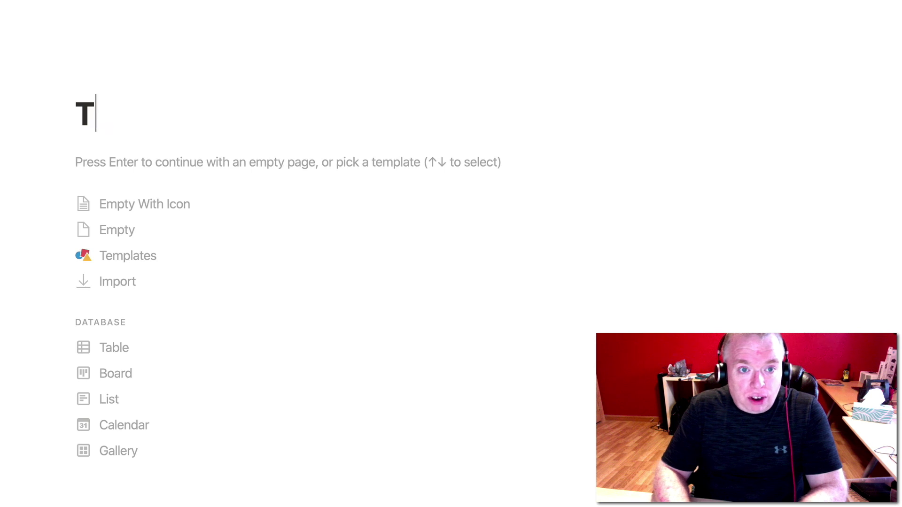
type("ravel Log")
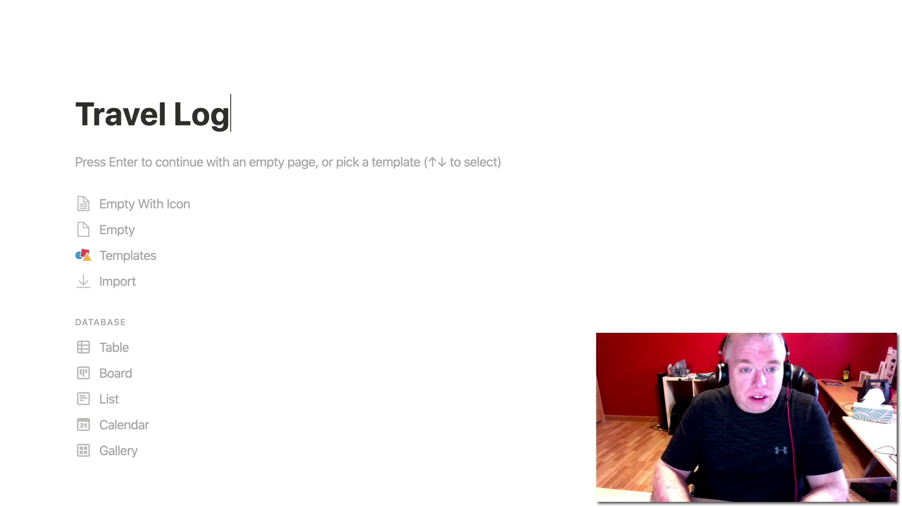
key("Return")
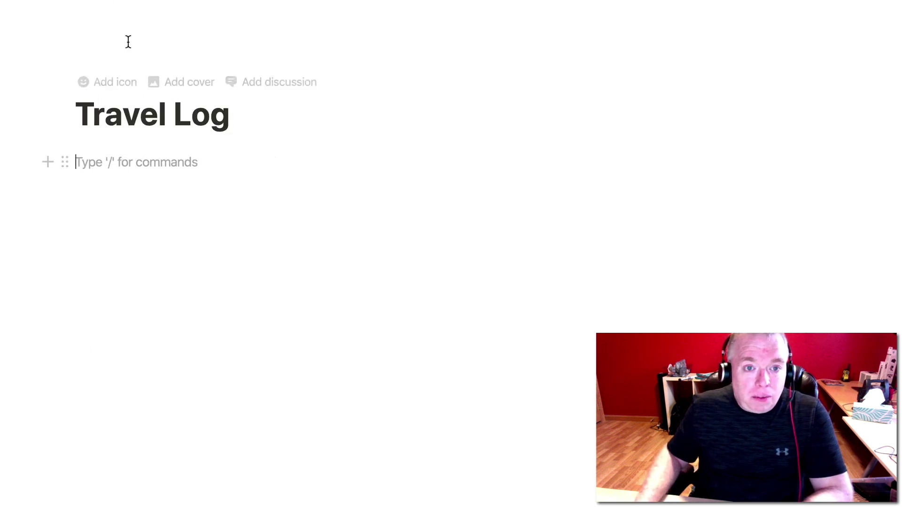
Set the airplane-seat emoji (searched 'airpla') as the Travel Log icon and add a cover.
left_click(178, 92)
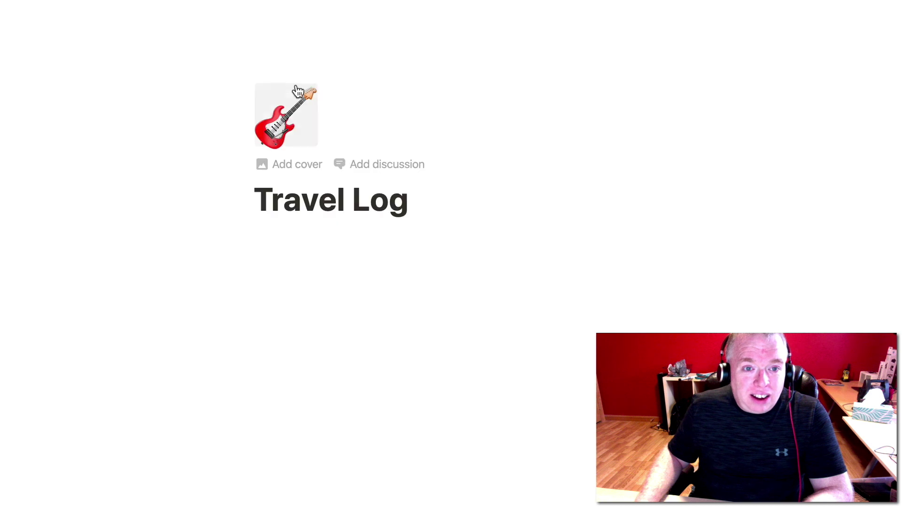
left_click(295, 117)
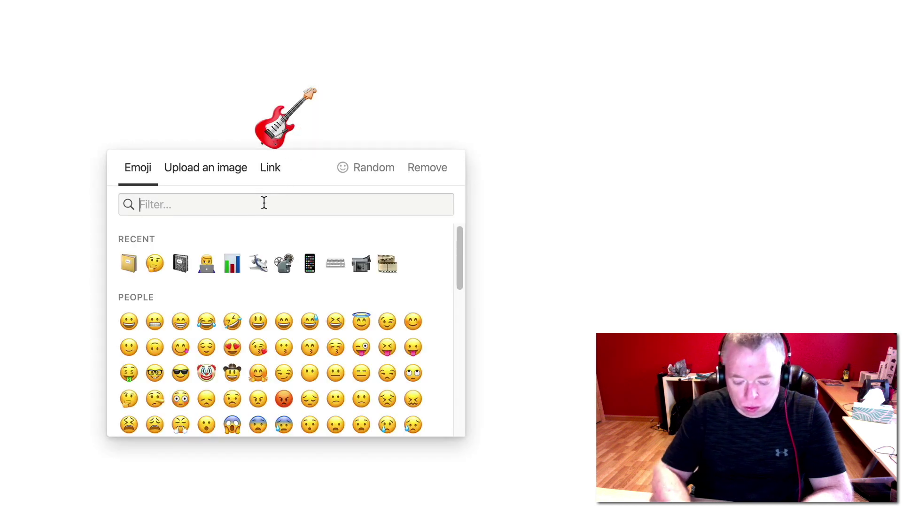
type("airpla")
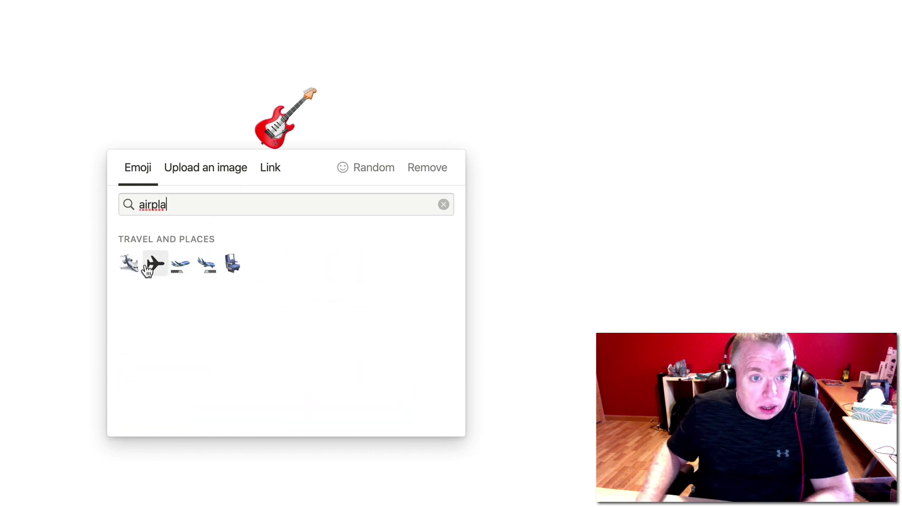
left_click(233, 264)
mouse_move(310, 221)
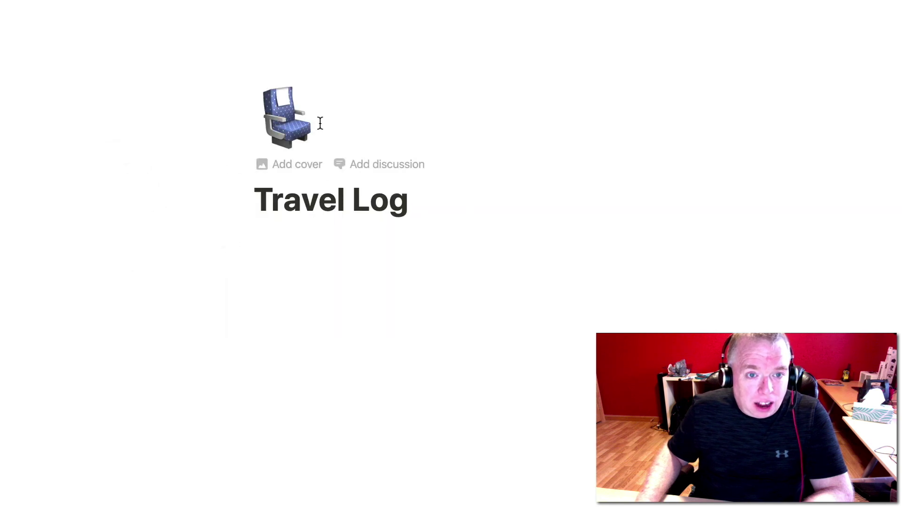
left_click(313, 167)
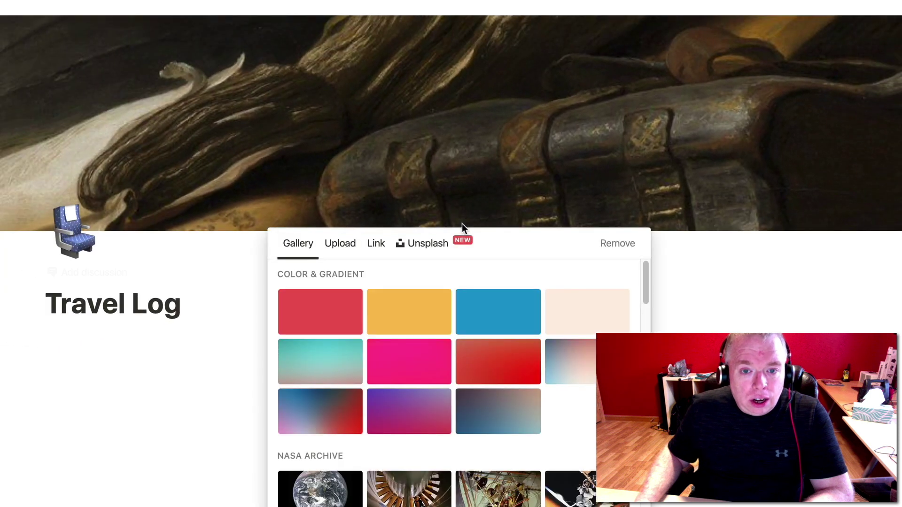
Replace the cover with the Unsplash 'travel' photo of a toy plane on a globe.
scroll(347, 173, "down", 15)
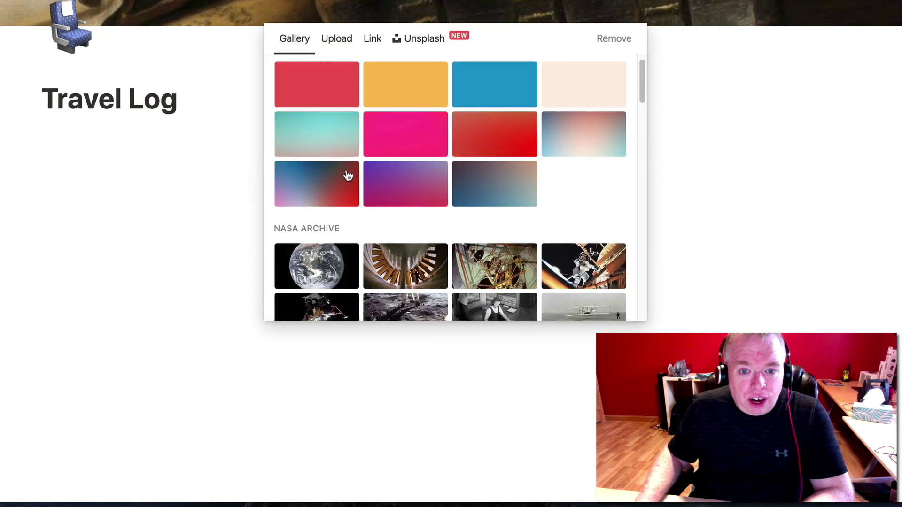
scroll(348, 175, "down", 15)
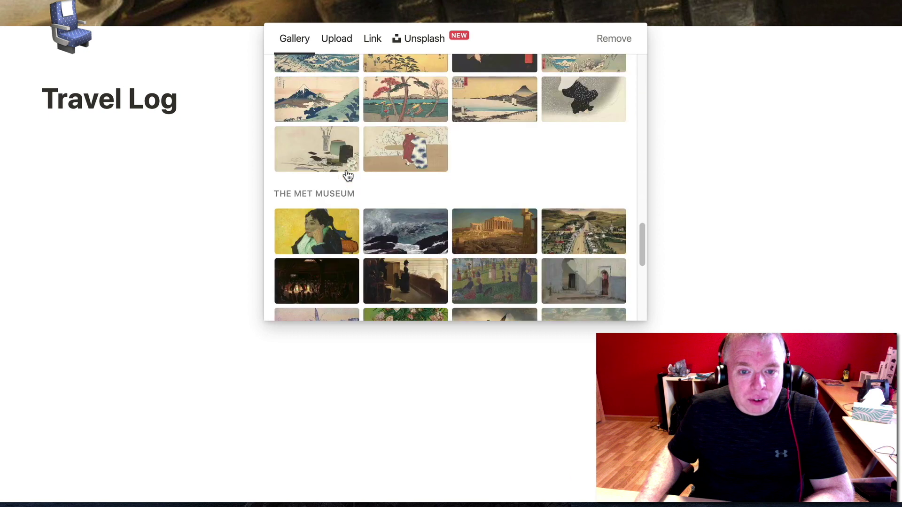
scroll(346, 176, "up", 20)
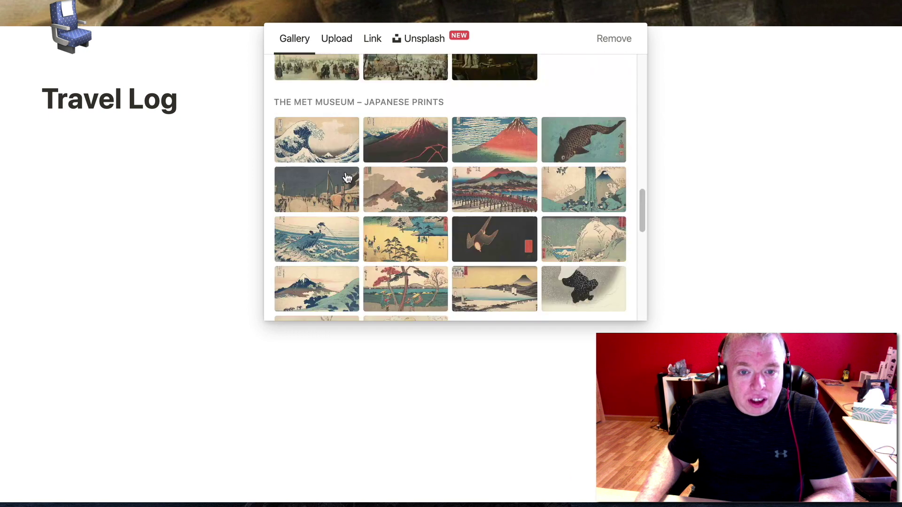
scroll(347, 176, "up", 15)
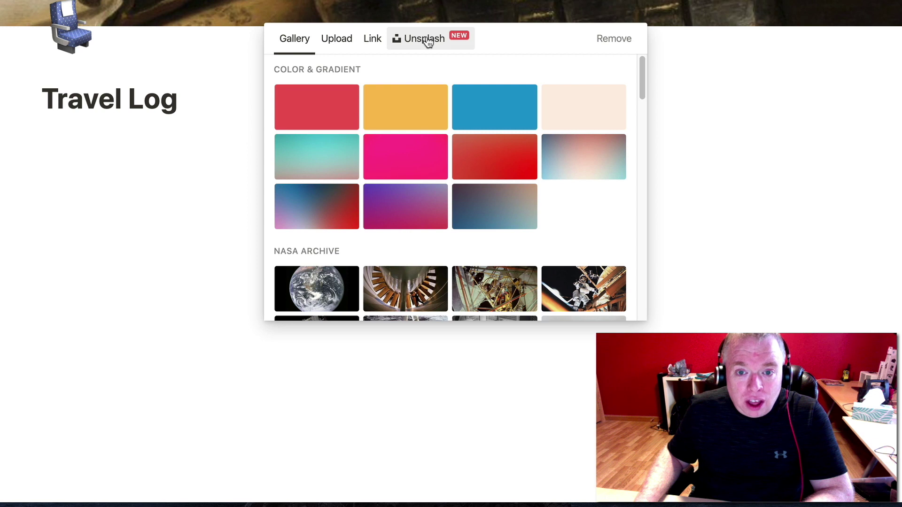
left_click(428, 40)
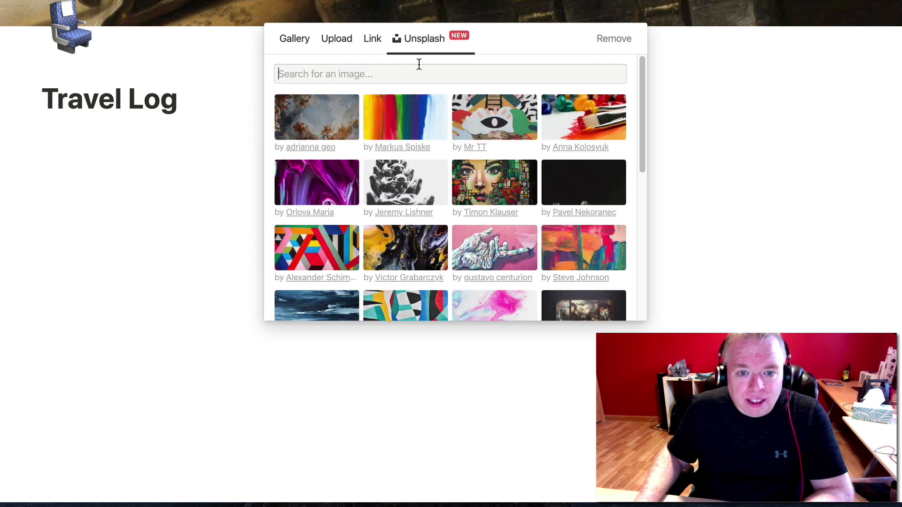
type("travel")
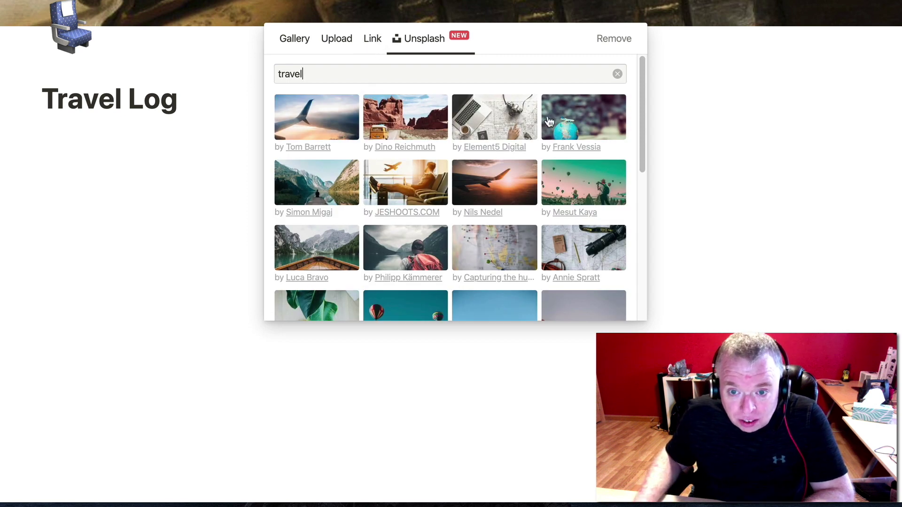
left_click(577, 126)
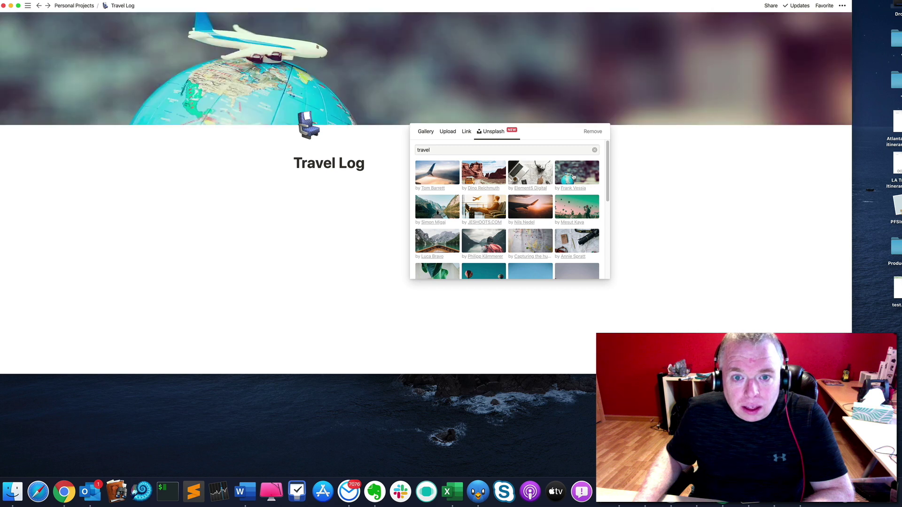
left_click(383, 185)
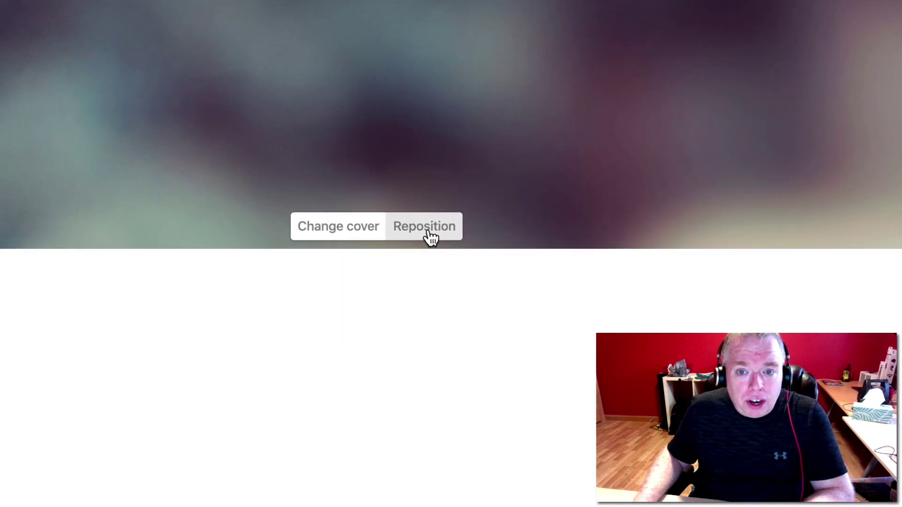
Reposition the cover image to show the plane and save the position.
left_click(429, 238)
left_click_drag(347, 179, 399, 146)
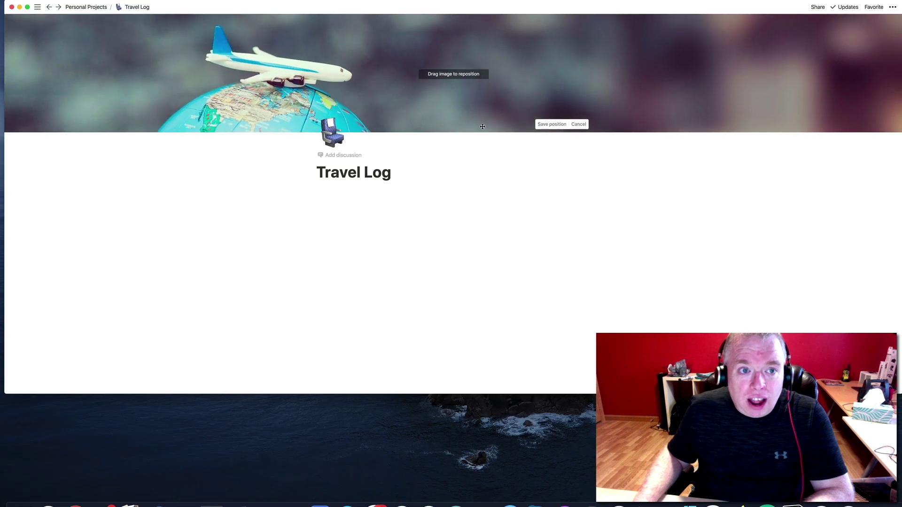
left_click_drag(552, 99, 434, 118)
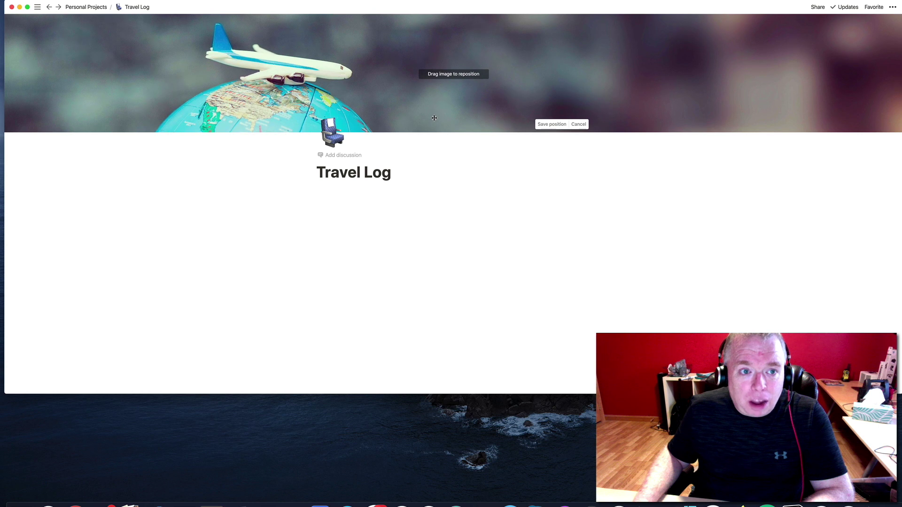
left_click(451, 151)
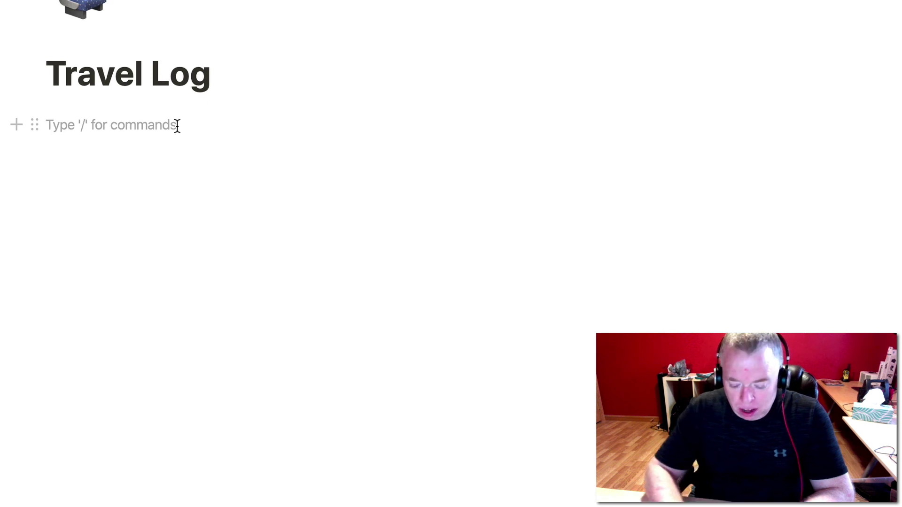
Insert an inline table with /table and retitle it 'Travel Info'.
type("/t")
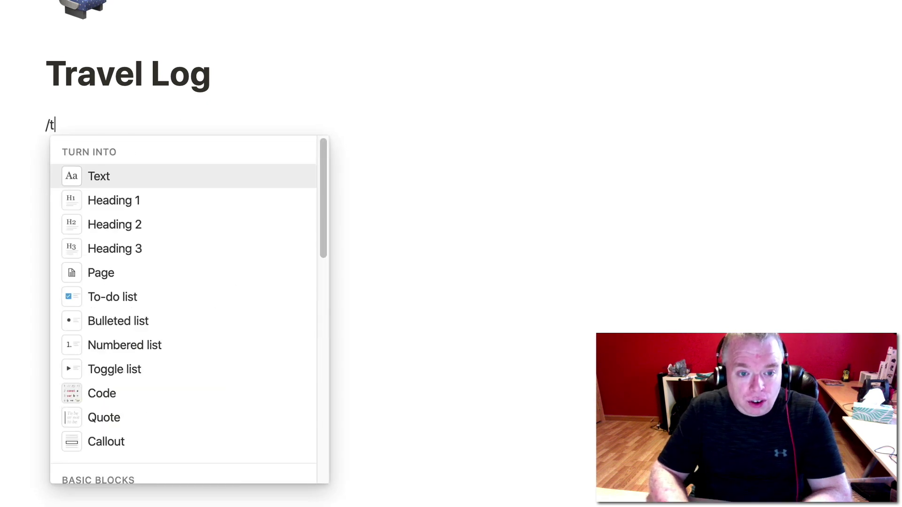
type("able")
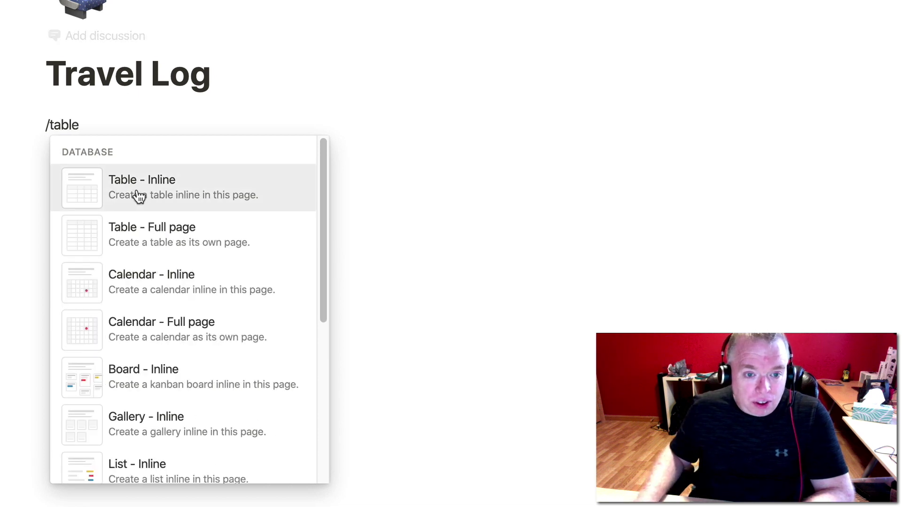
mouse_move(140, 201)
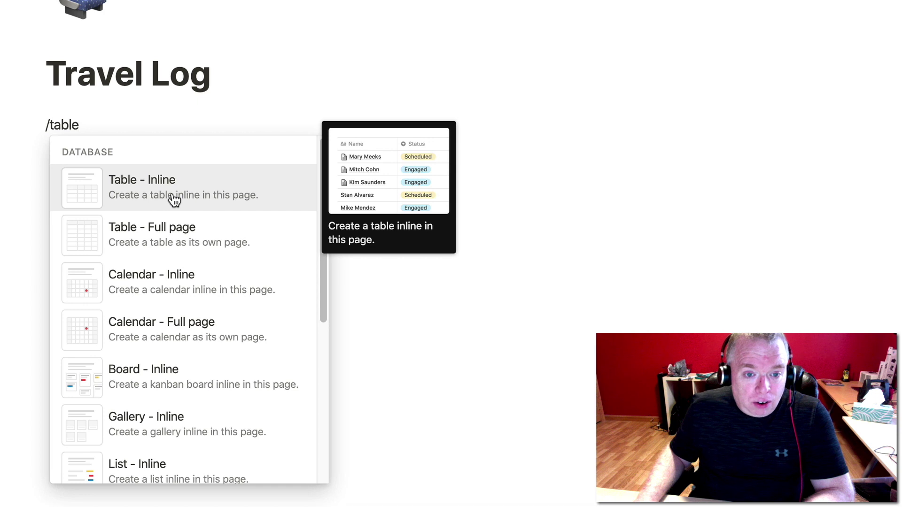
left_click(158, 198)
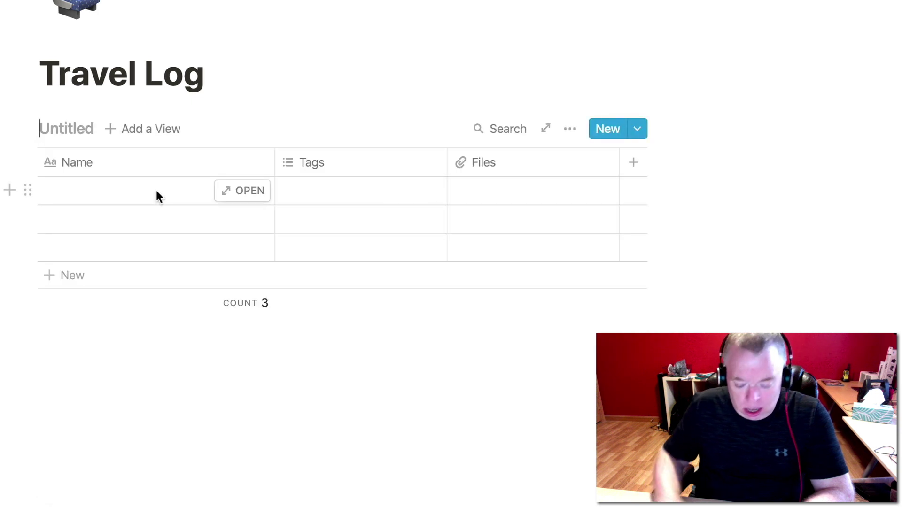
type("Table V")
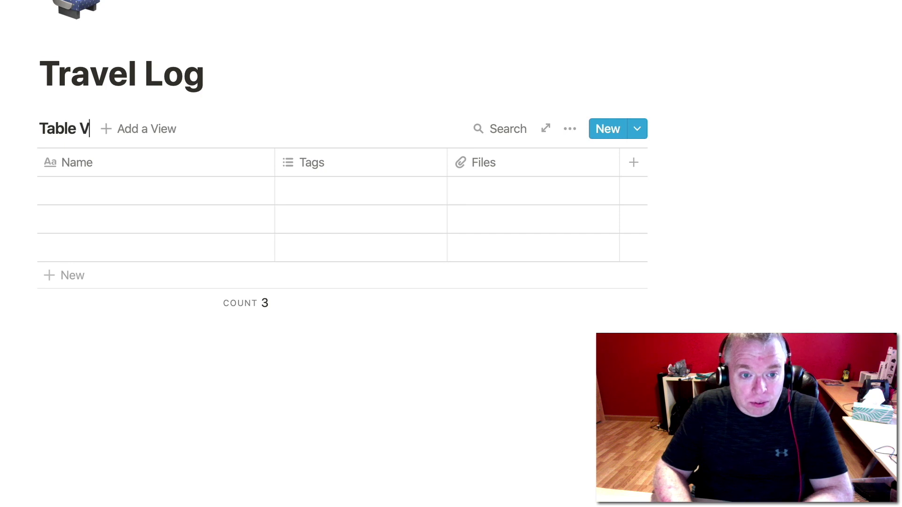
type("iew")
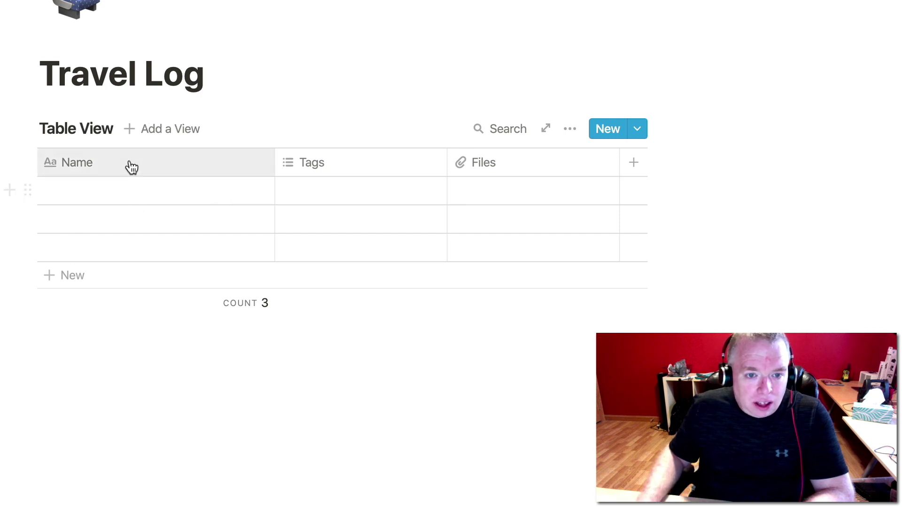
key("BackSpace")
key("BackSpace")
key("BackSpace")
key("BackSpace")
key("BackSpace")
key("BackSpace")
key("BackSpace")
key("BackSpace")
key("BackSpace")
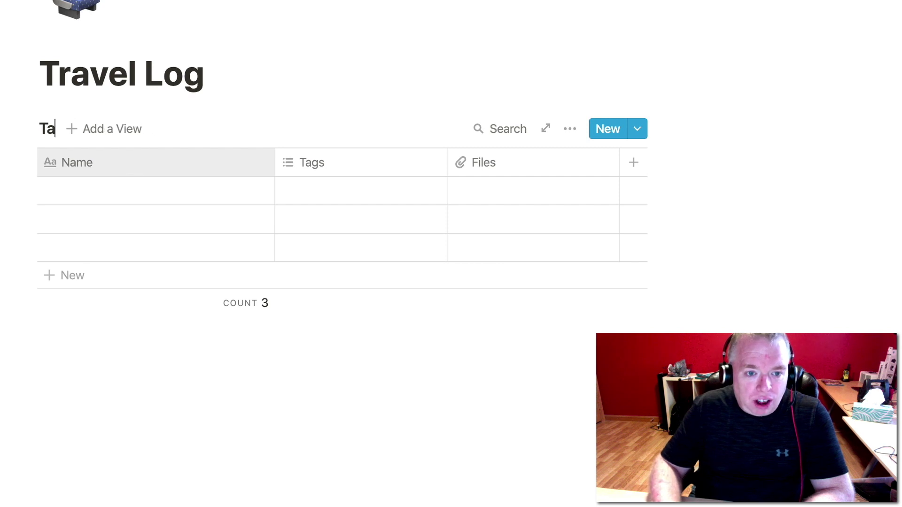
type("rave")
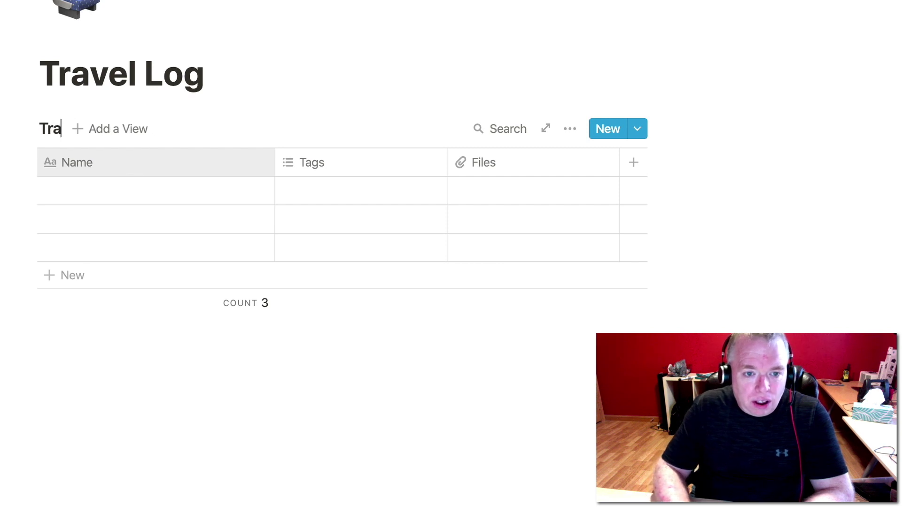
type("l")
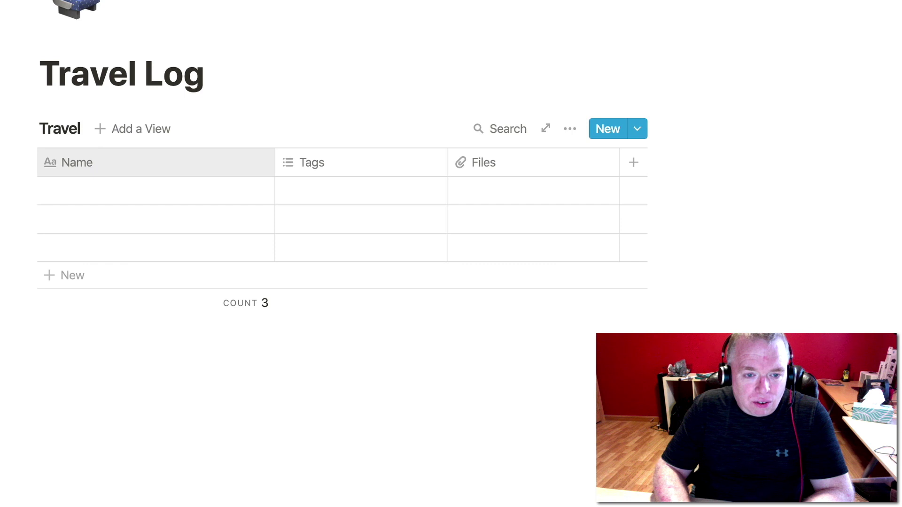
type(" Info")
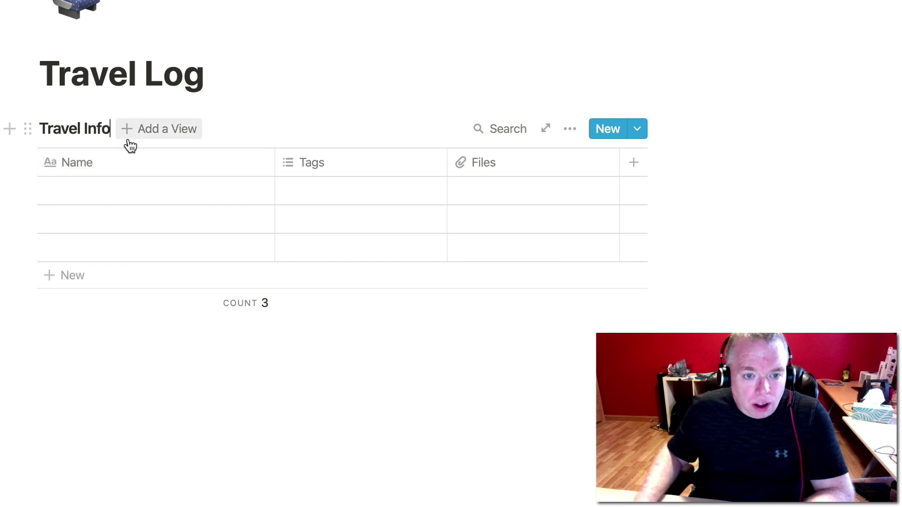
Rename the Name column to 'Trip Name' and the Files column to 'Itinerary'.
left_click(117, 162)
key("BackSpace")
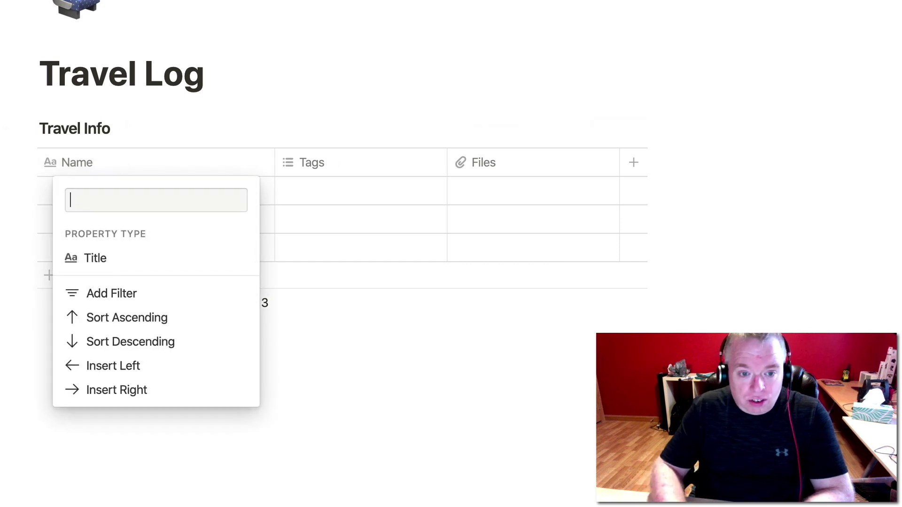
type("Trip Name")
key("Return")
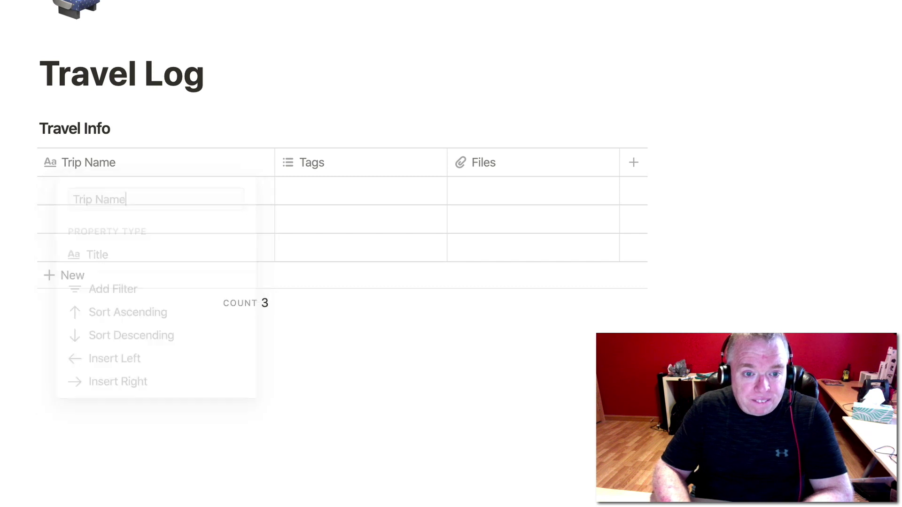
left_click(53, 163)
left_click(334, 169)
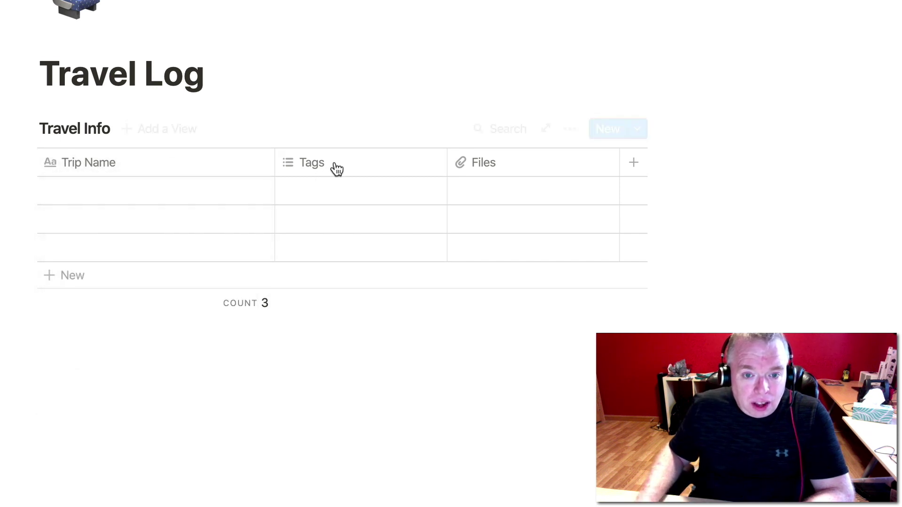
left_click(335, 203)
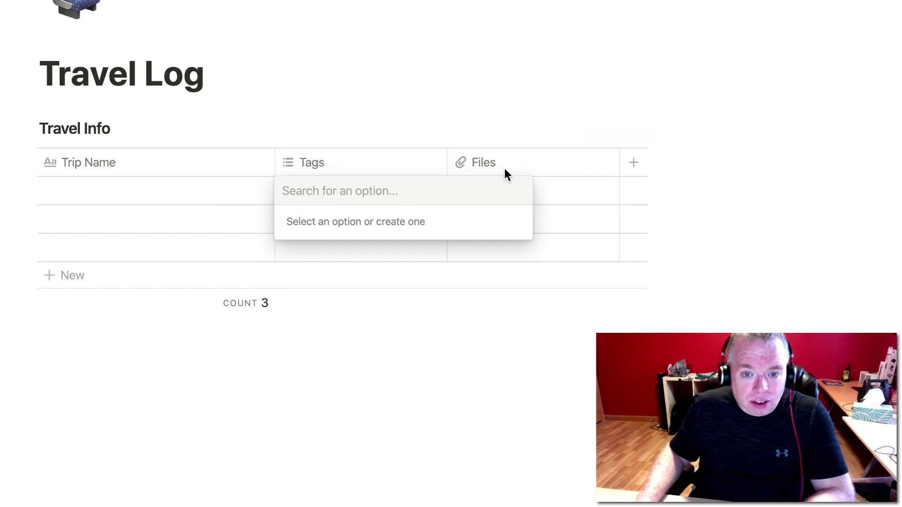
left_click(520, 164)
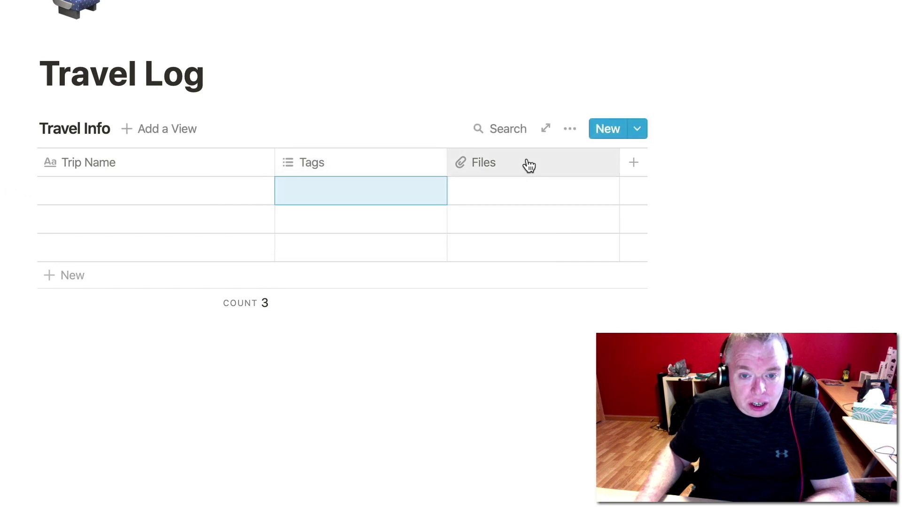
left_click(529, 165)
key("BackSpace")
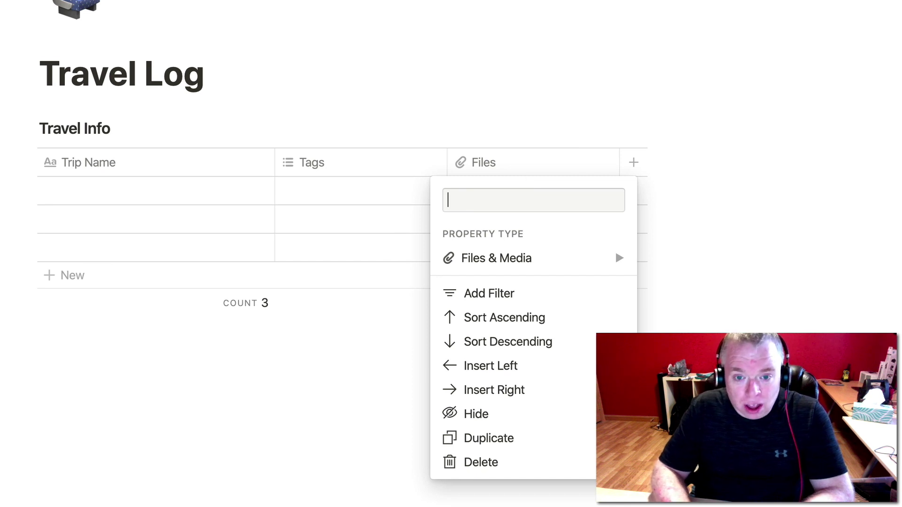
type("Itinerary")
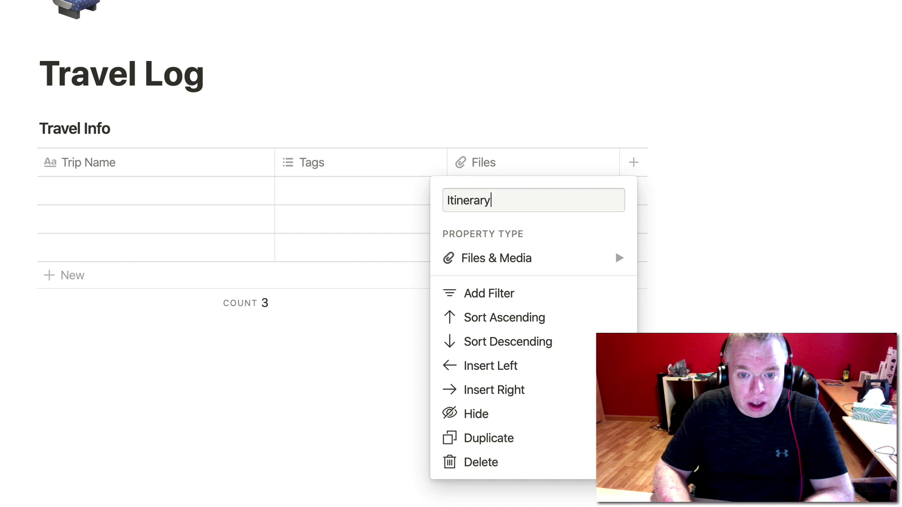
key("Return")
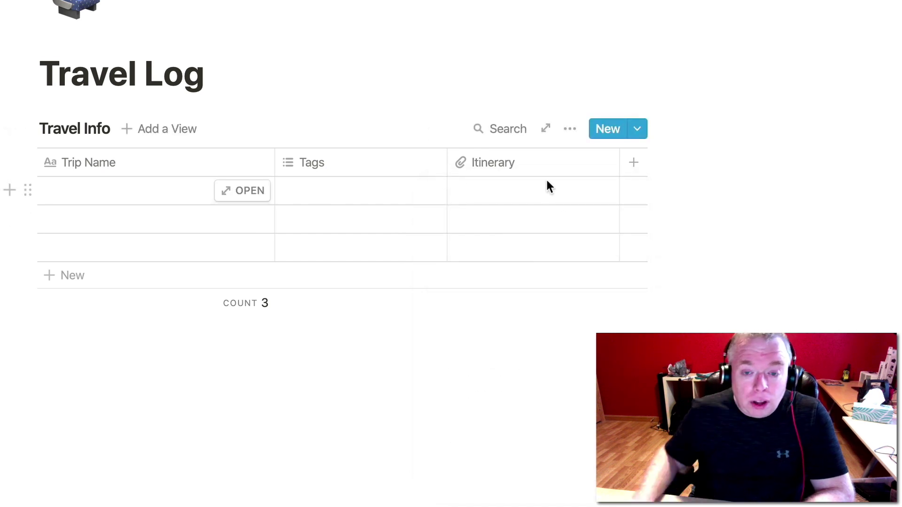
Add 'Departure Date' and 'Return Date' columns, both of Date type.
left_click(630, 163)
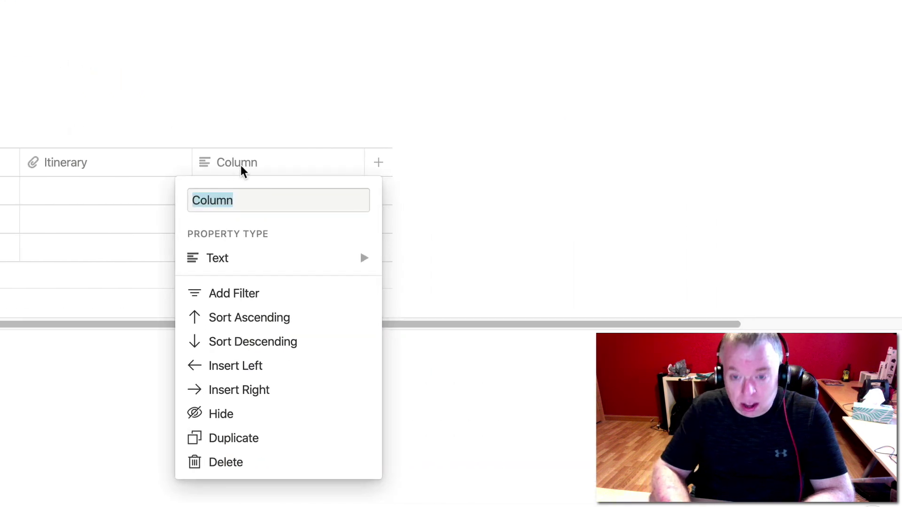
type("Depart")
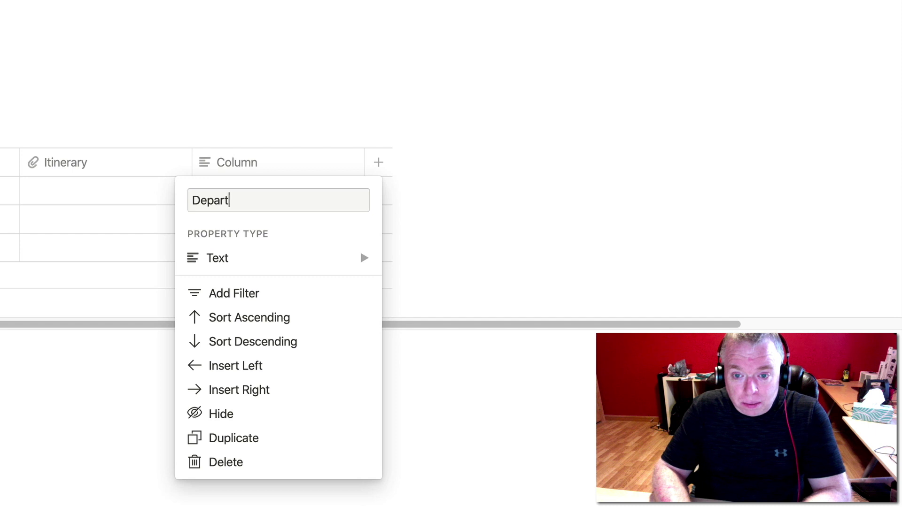
type("ure Date")
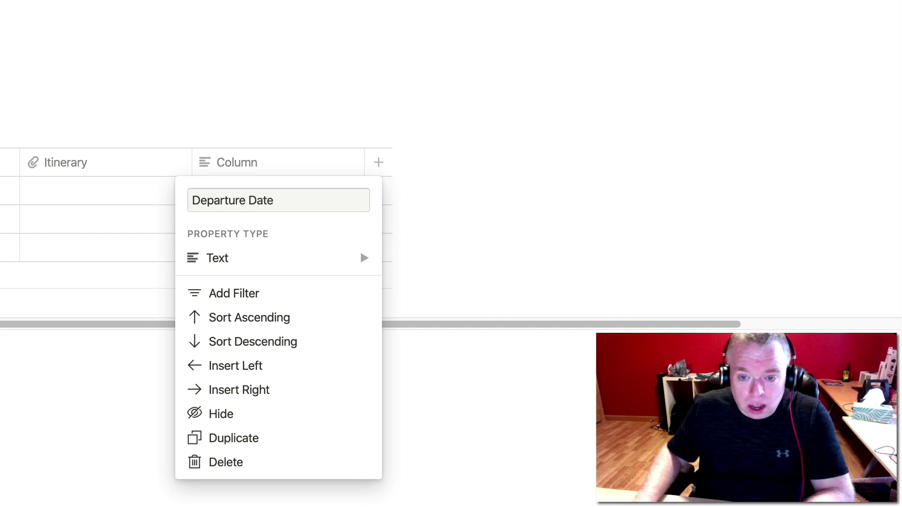
mouse_move(292, 258)
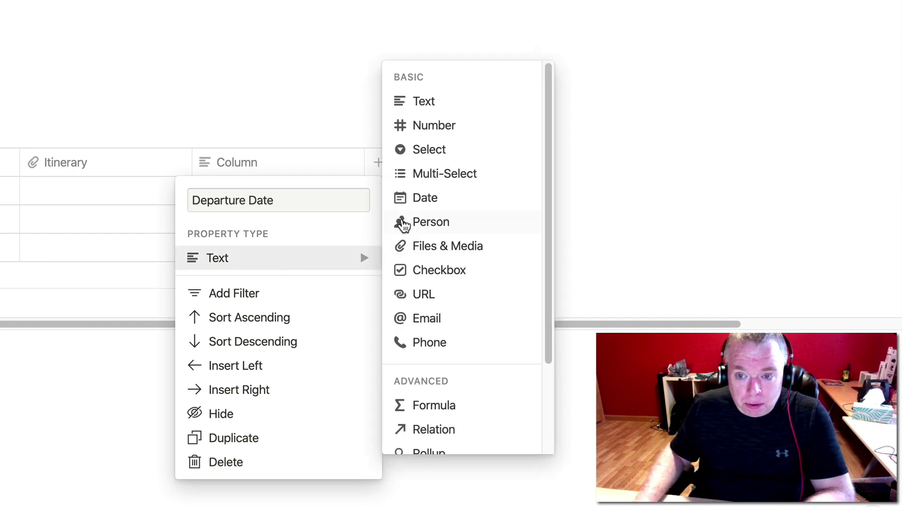
left_click(414, 202)
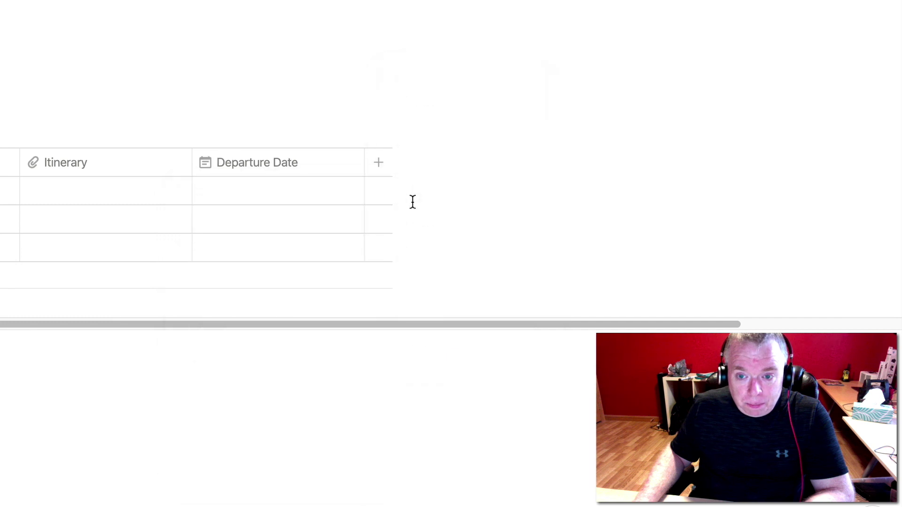
left_click(378, 165)
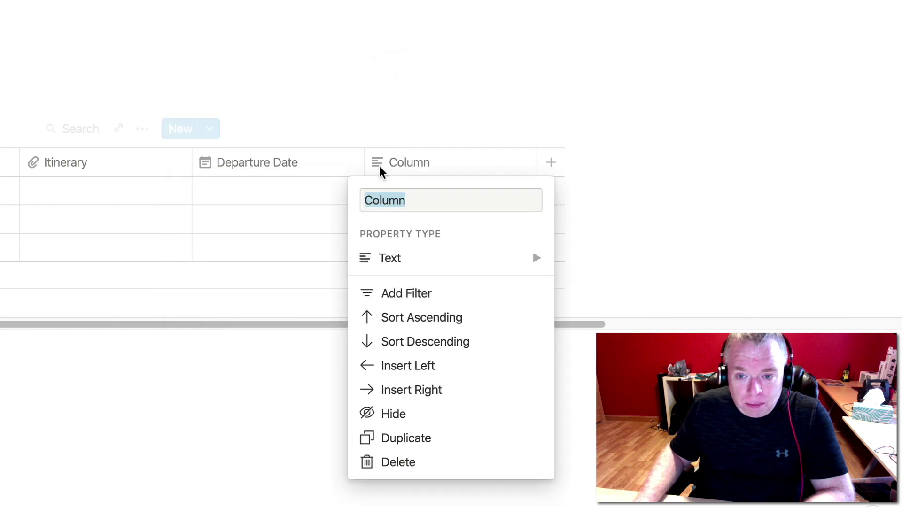
type("Return Date")
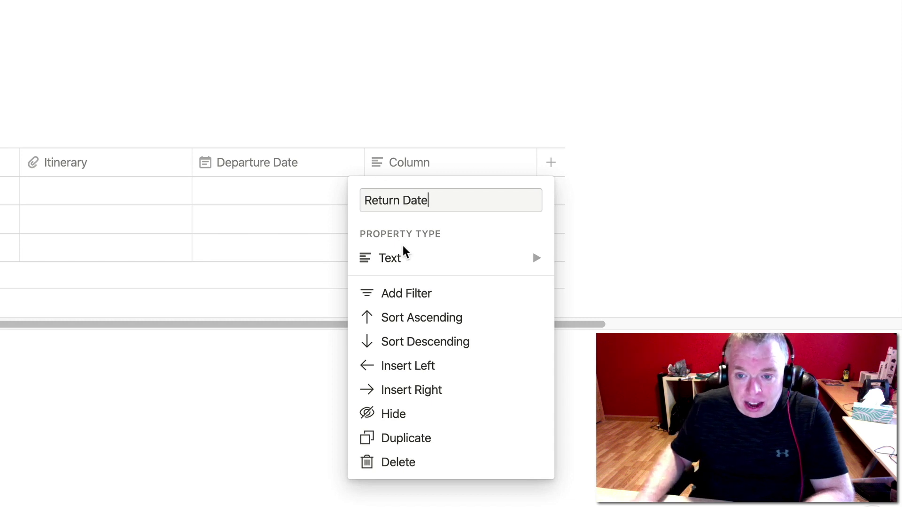
mouse_move(402, 256)
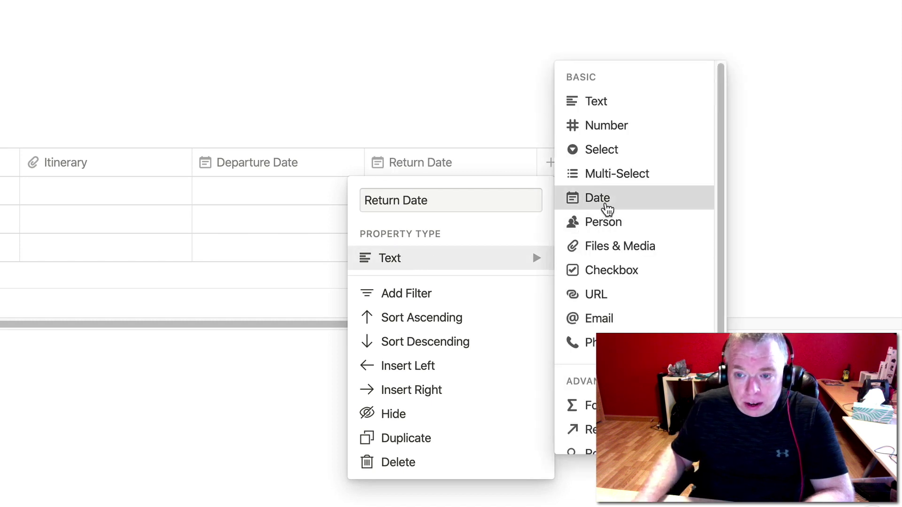
left_click(606, 203)
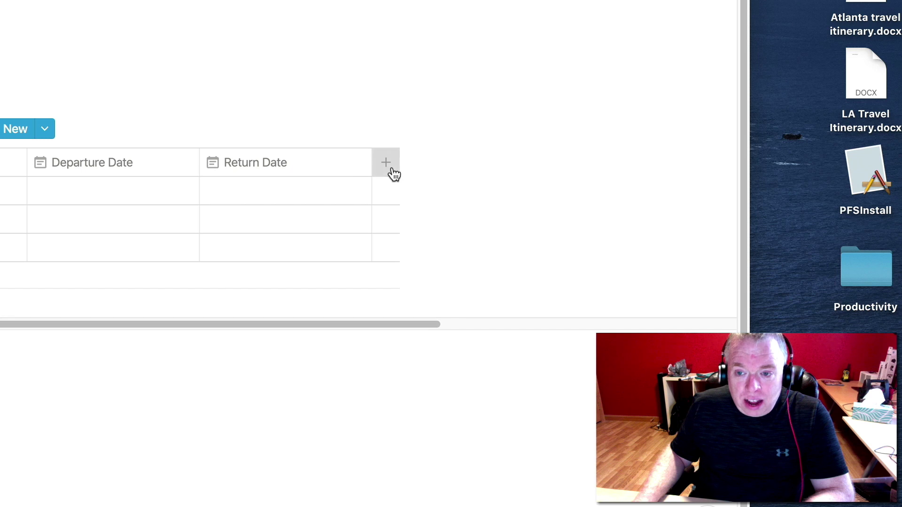
Add a third column named 'Reservation #'.
left_click(385, 162)
key("BackSpace")
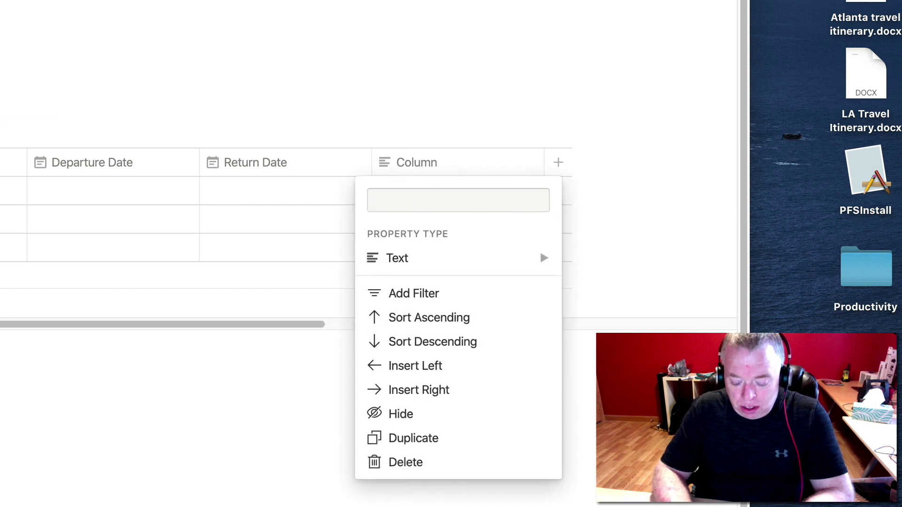
type("Reservatio")
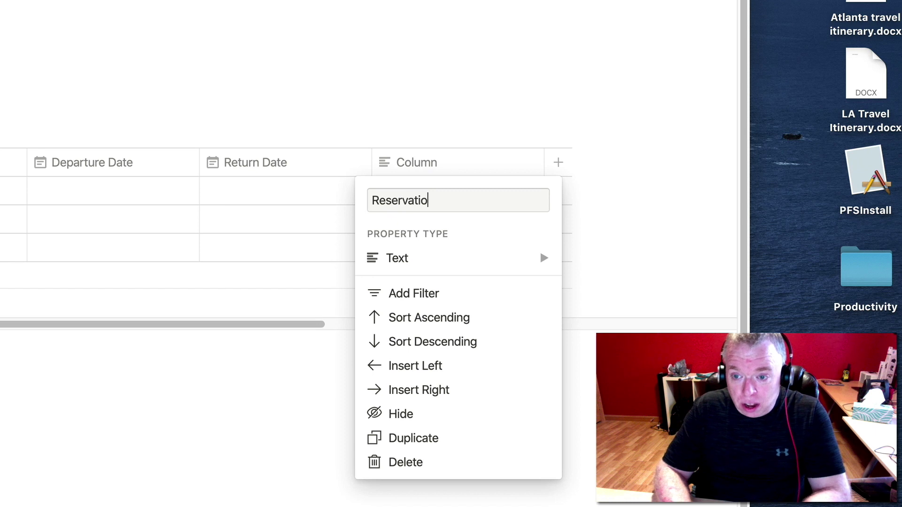
type("n $")
key("BackSpace")
type("#")
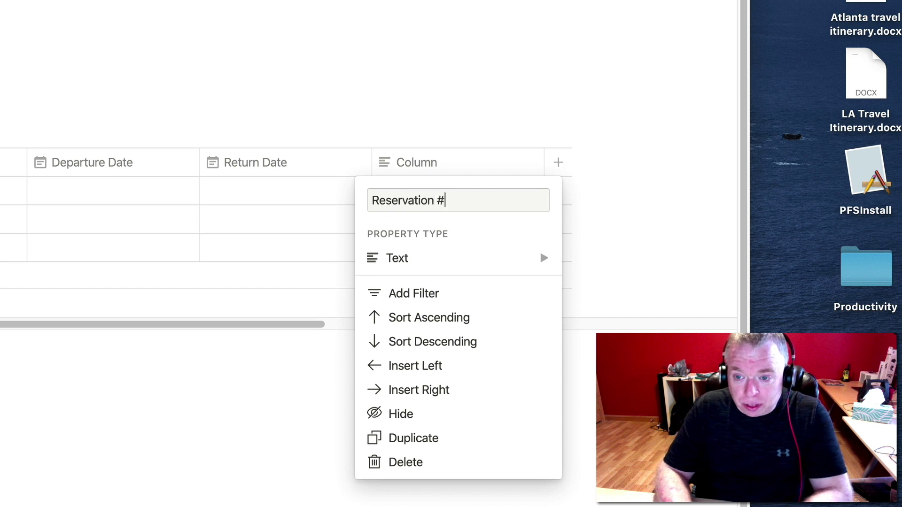
key("Return")
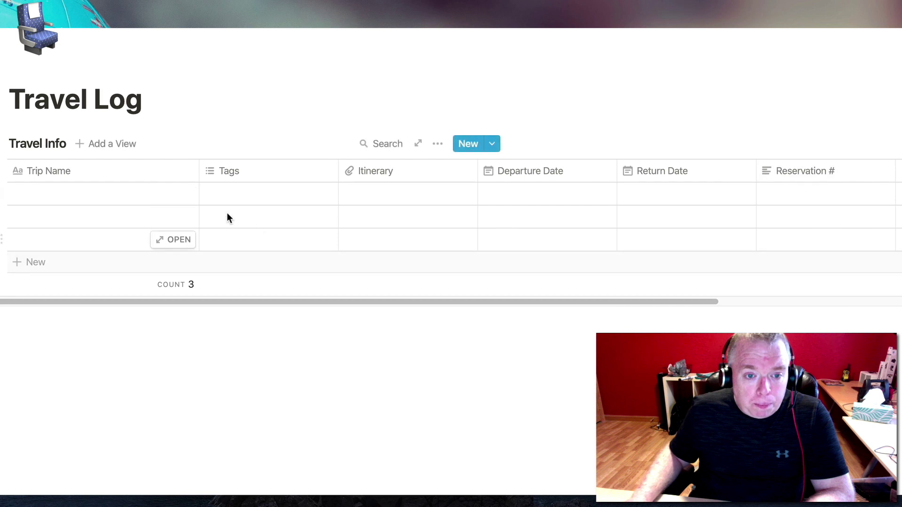
Name the first trip 'Atlanta' and tag it with new tags atlanta and business.
left_click(100, 195)
type("Atlanta")
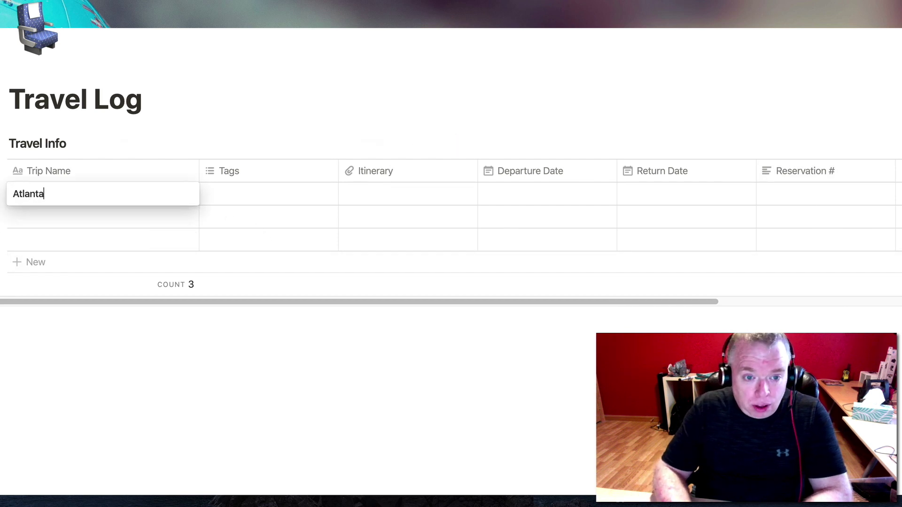
key("Tab")
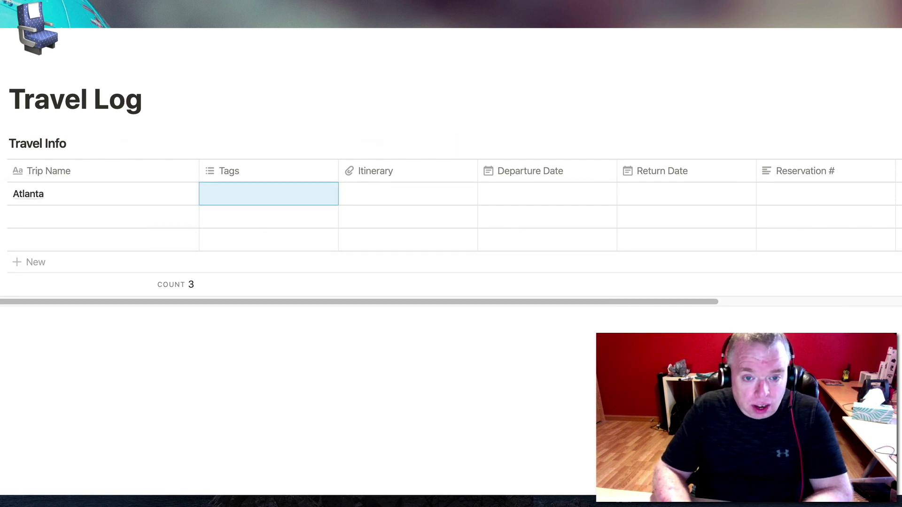
type("atlanta")
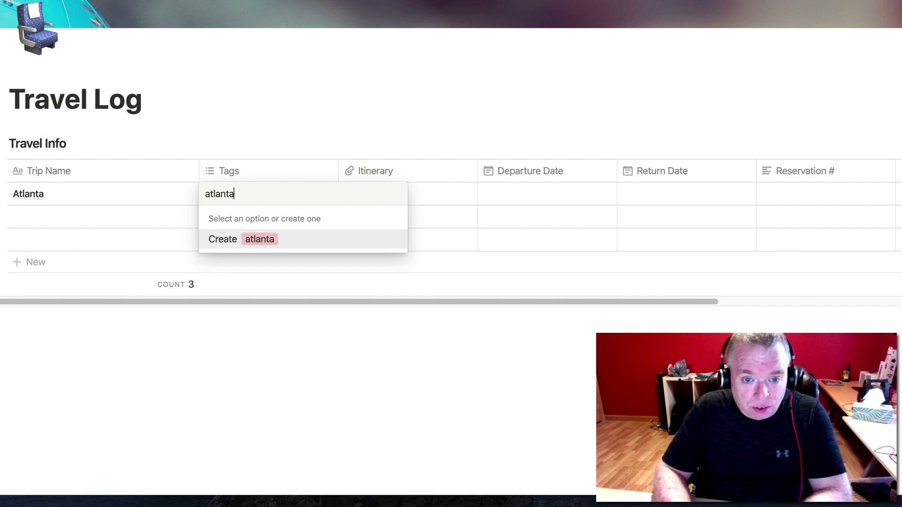
key("Return")
type("business")
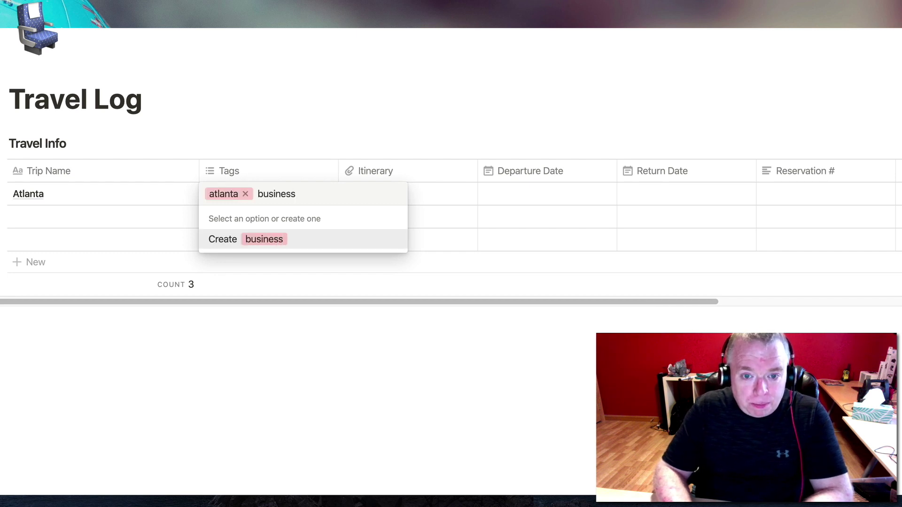
key("Return")
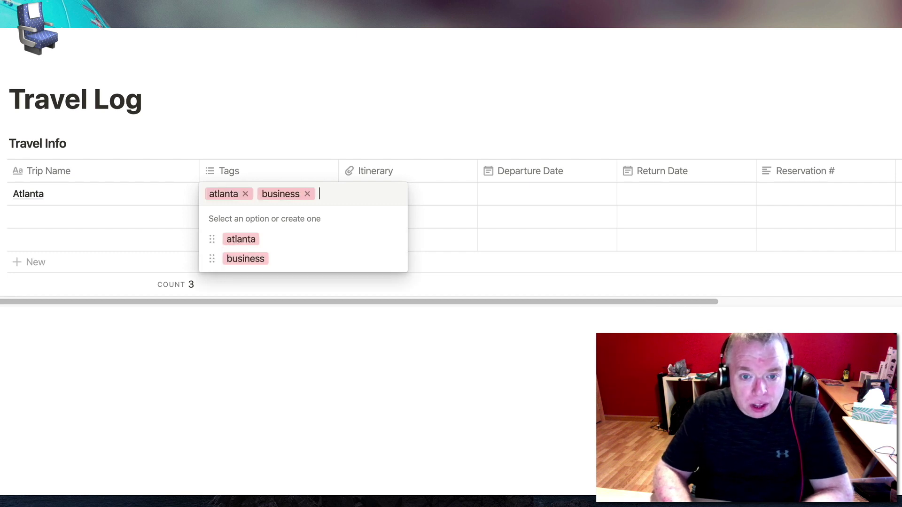
key("Tab")
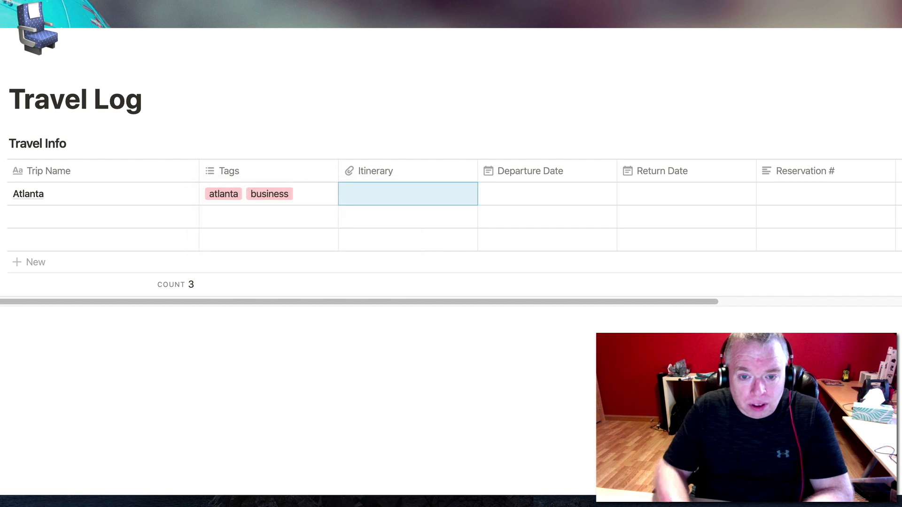
Upload 'Atlanta travel itinerary.docx' into Atlanta's Itinerary cell.
left_click(366, 193)
left_click(365, 194)
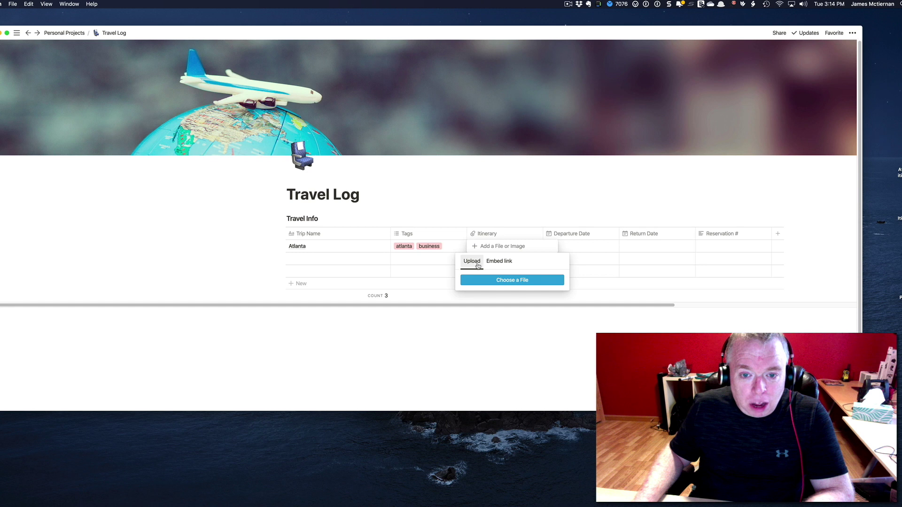
left_click(492, 280)
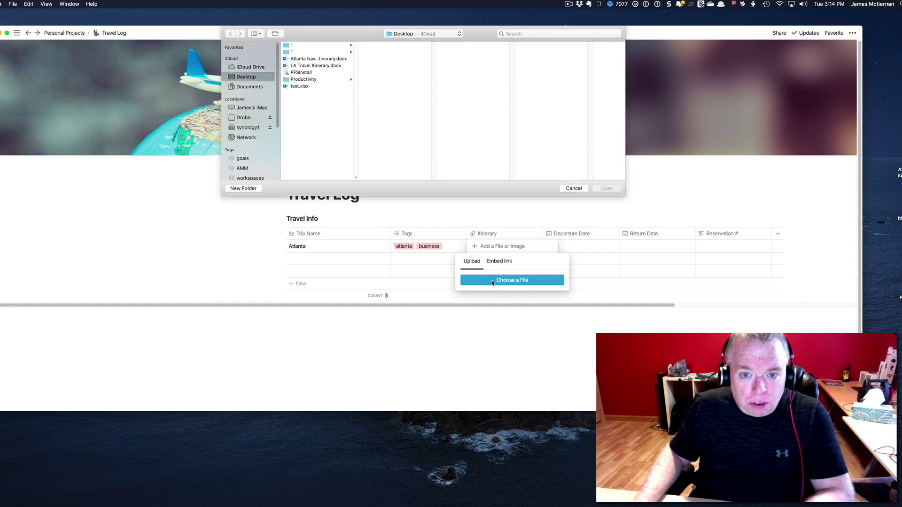
left_click(319, 59)
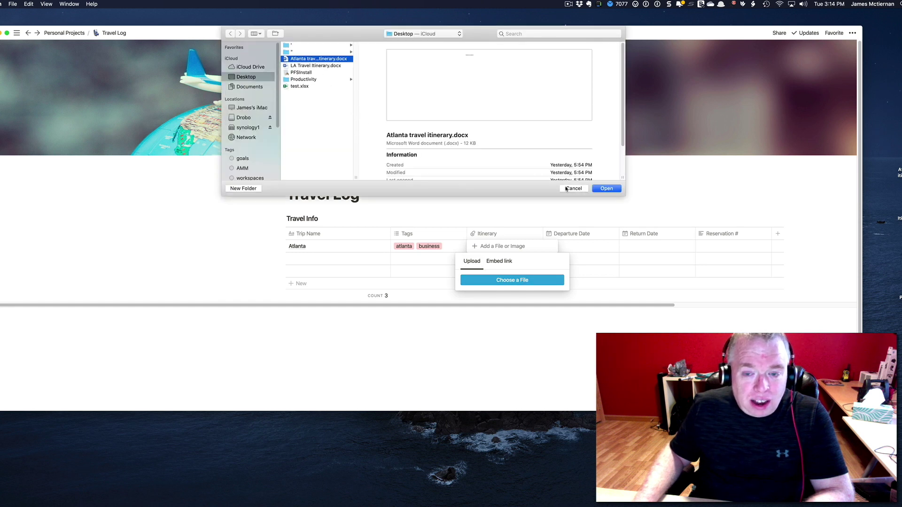
left_click(604, 188)
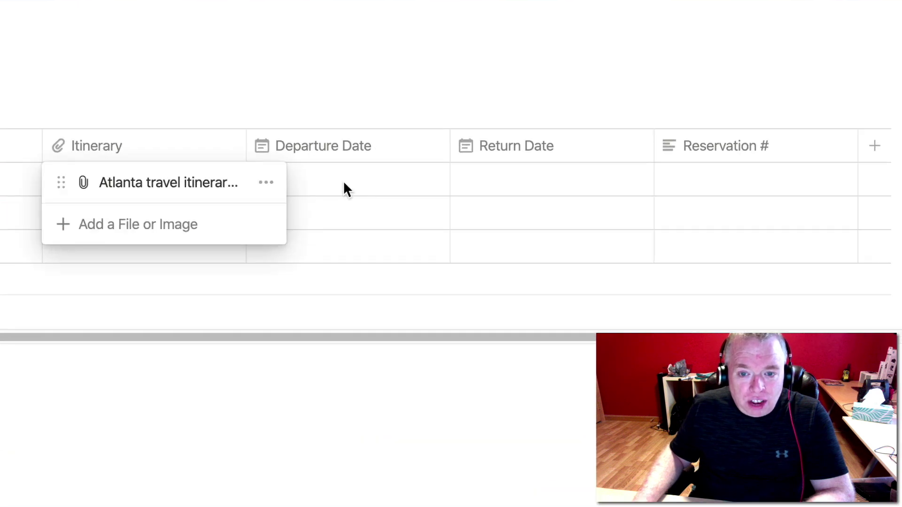
Set Atlanta's departure to Mar 27, 2020 and return to Mar 29, 2020.
key("Escape")
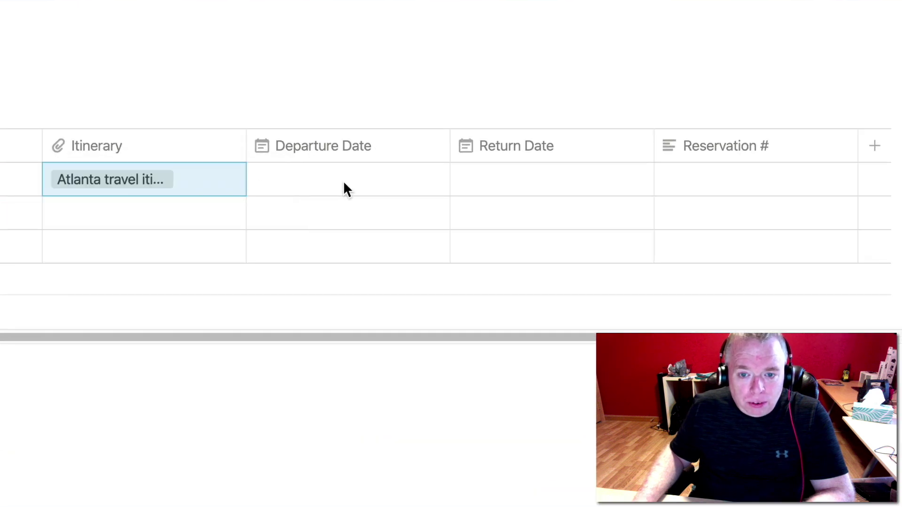
left_click(343, 185)
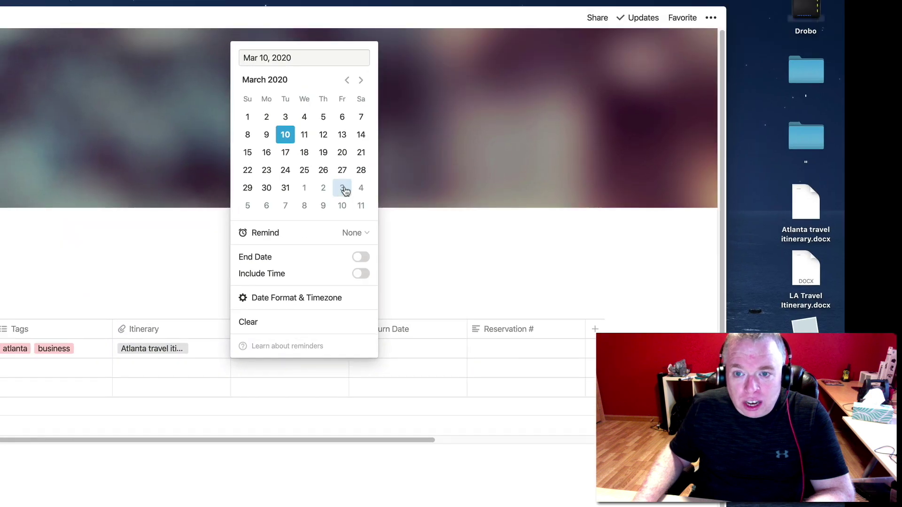
left_click(343, 171)
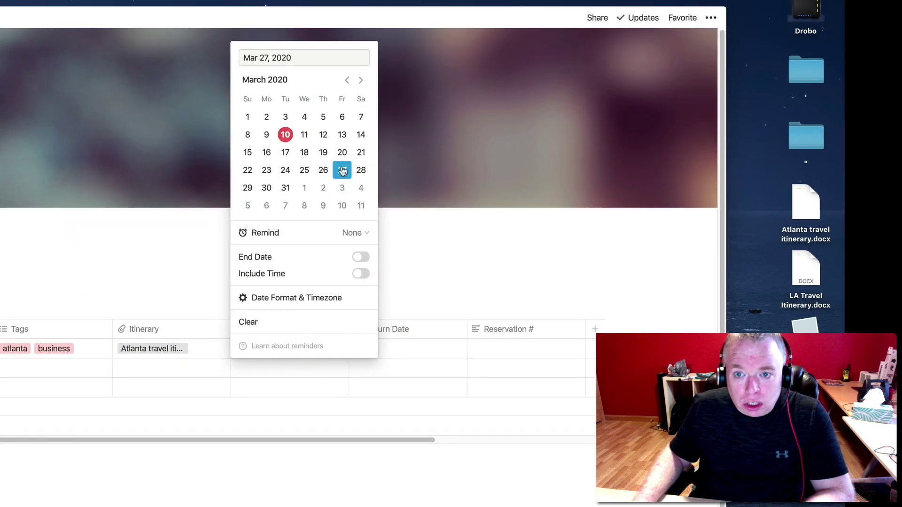
key("Escape")
left_click(414, 351)
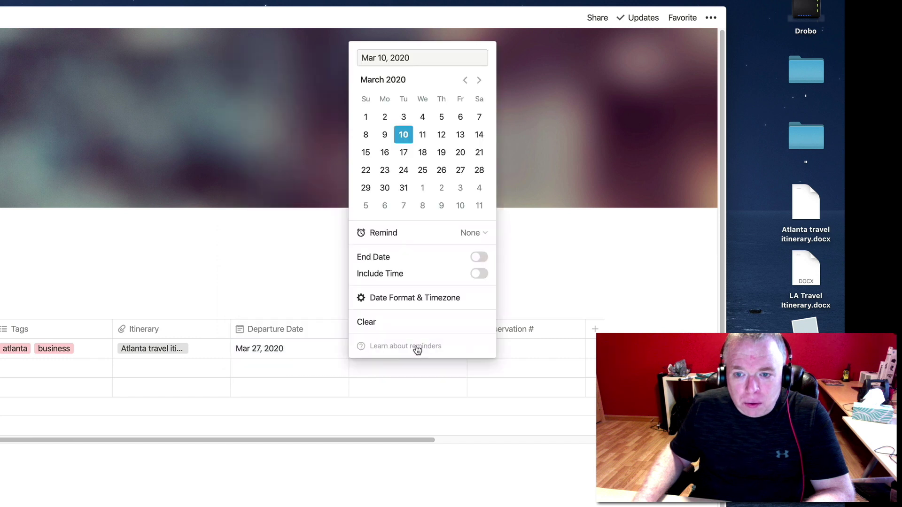
left_click(365, 188)
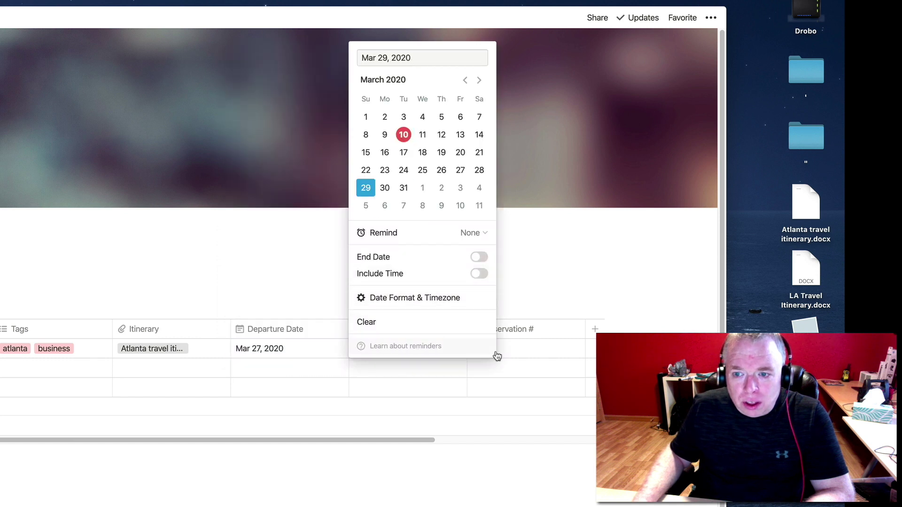
left_click(500, 353)
Enter Atlanta's reservation number in the Reservation # cell.
left_click(500, 349)
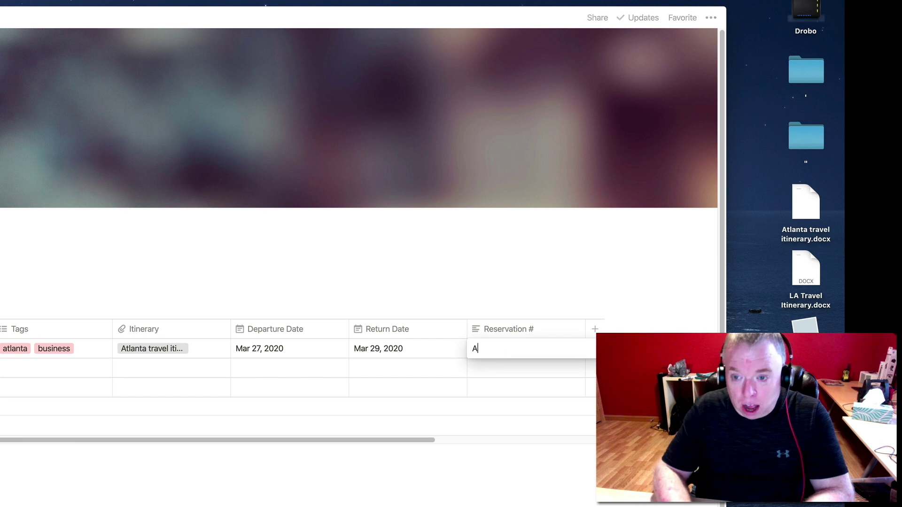
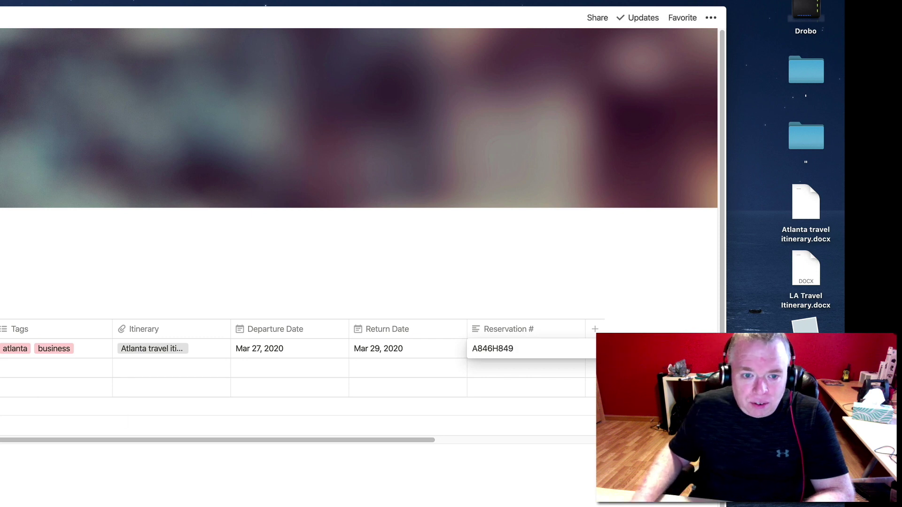
key("Return")
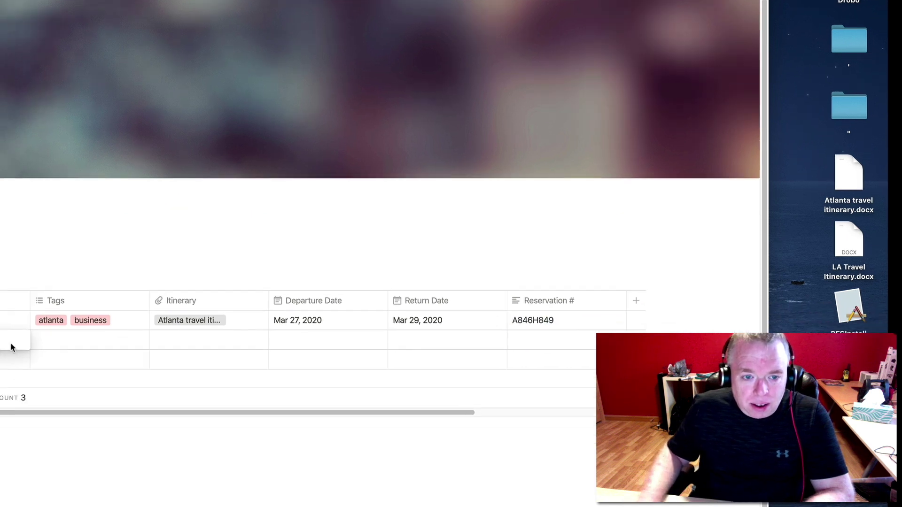
Name the second trip 'Los Angeles' and tag it los angeles and personal.
left_click(155, 232)
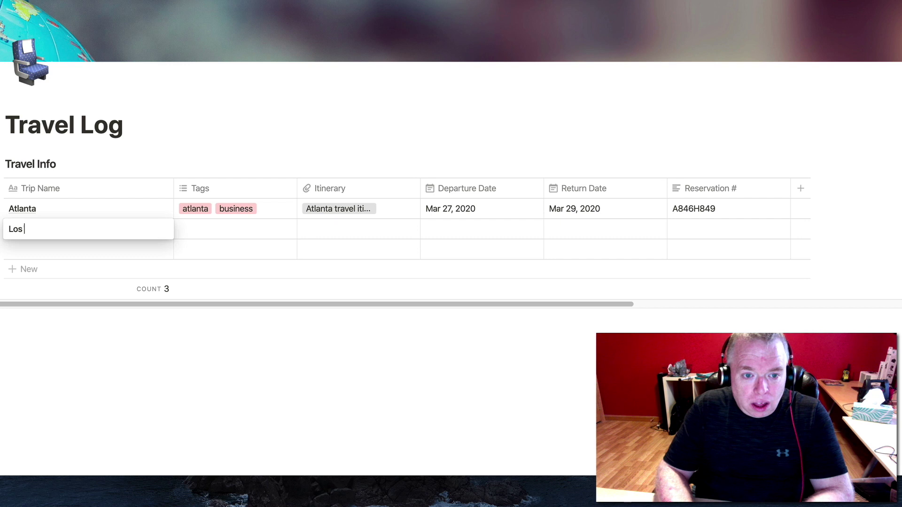
type("Los Angeles")
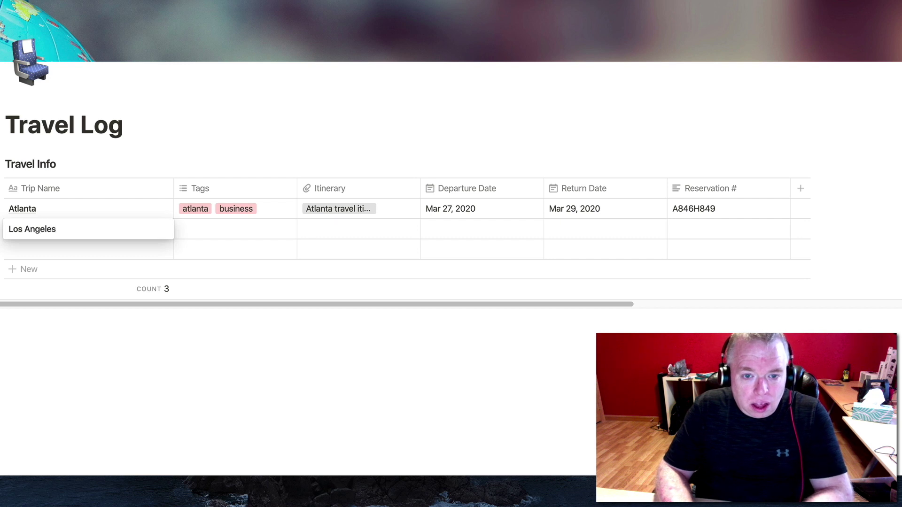
key("Tab")
type("lo")
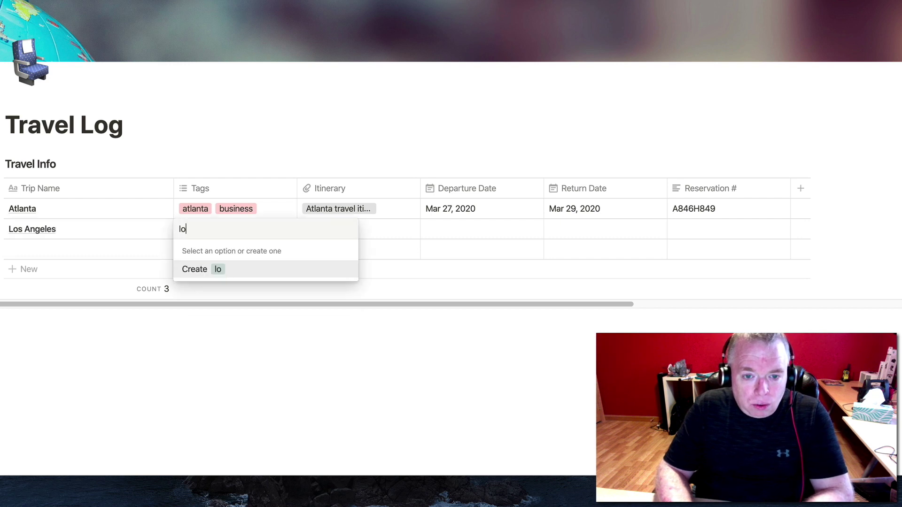
type("s angeles")
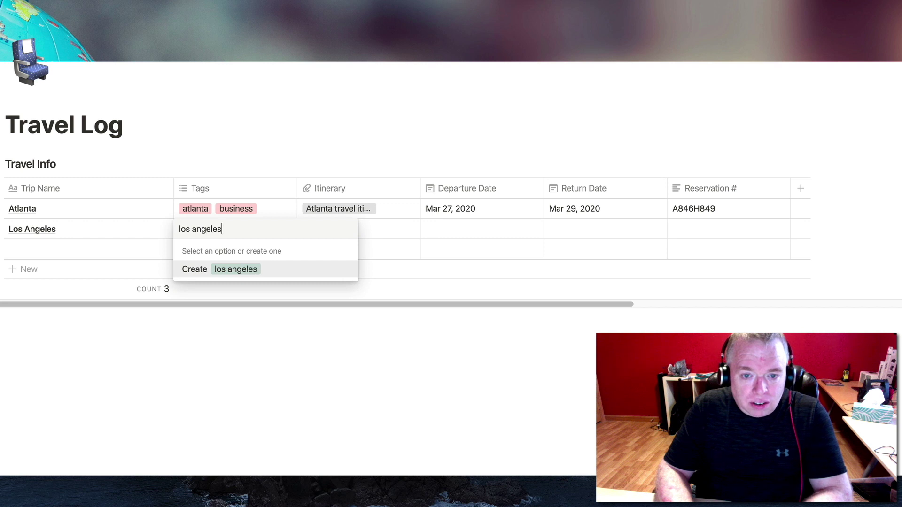
key("Return")
type("personal")
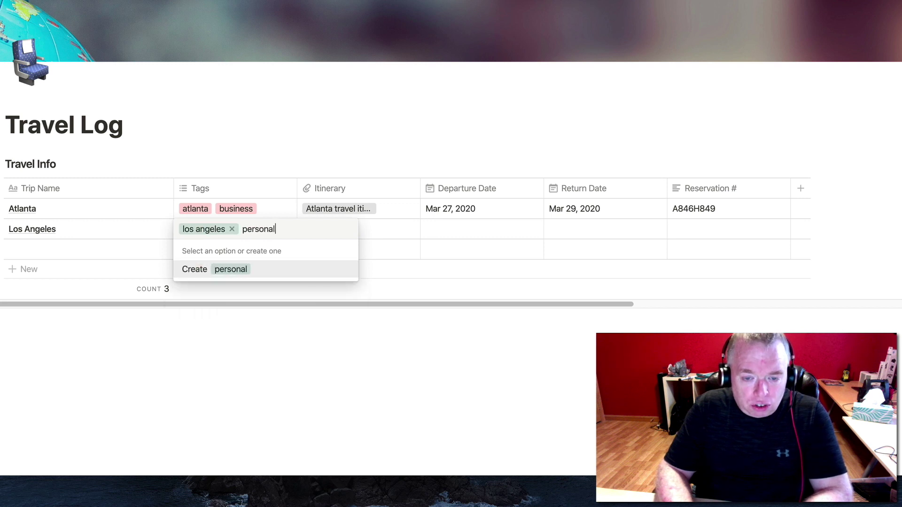
key("Return")
key("Tab")
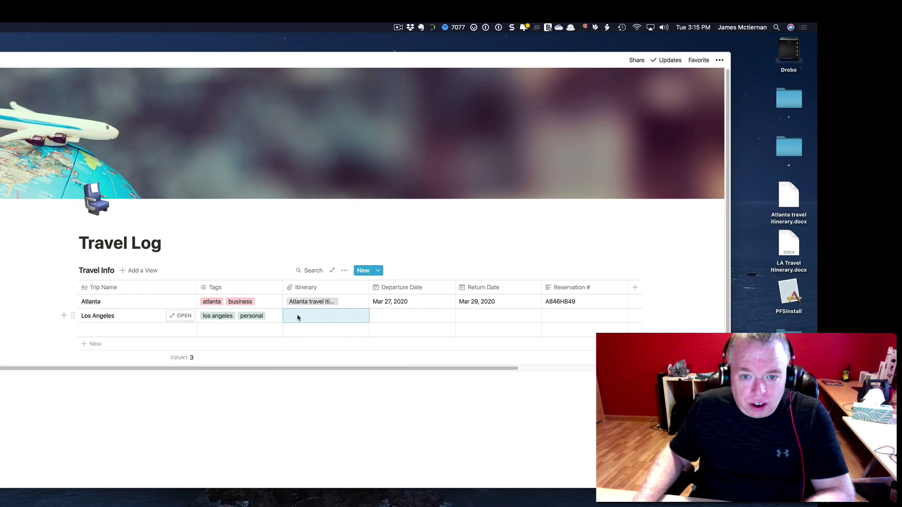
Upload 'LA Travel Itinerary.docx' into the Los Angeles Itinerary cell.
left_click(313, 254)
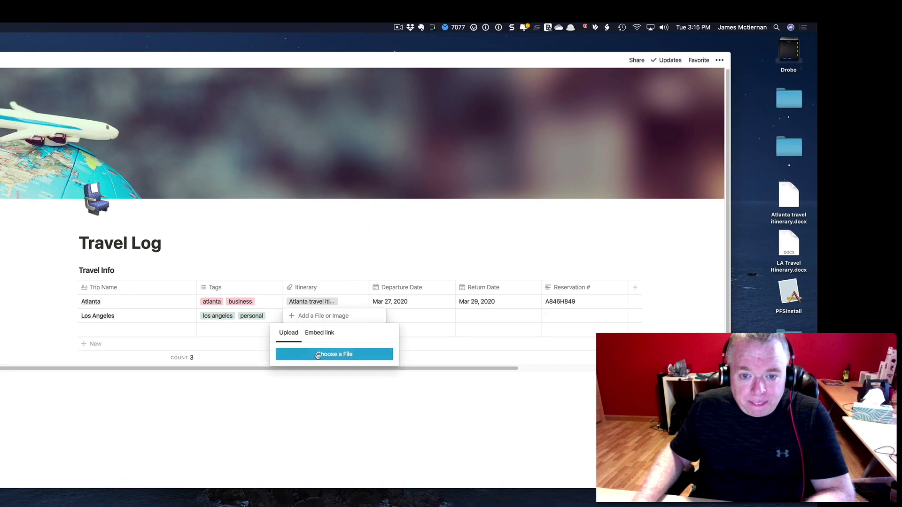
left_click(332, 354)
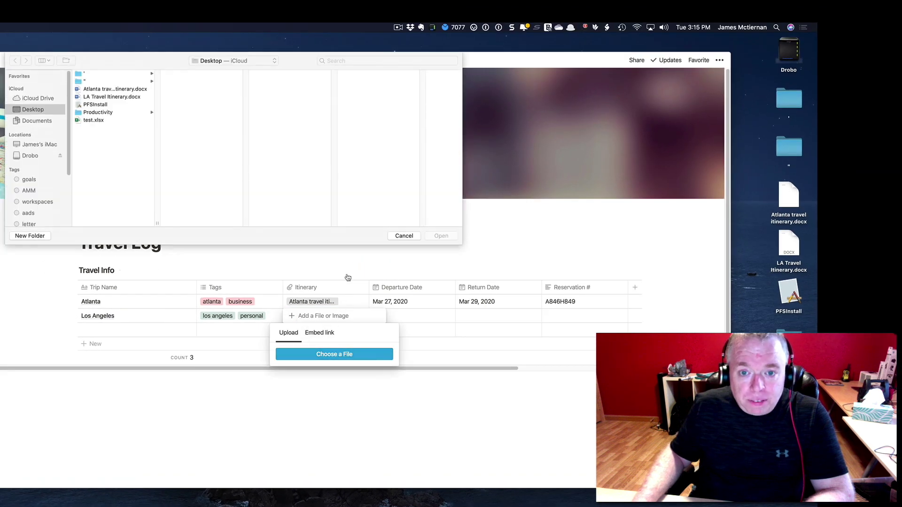
left_click(108, 99)
left_click(435, 236)
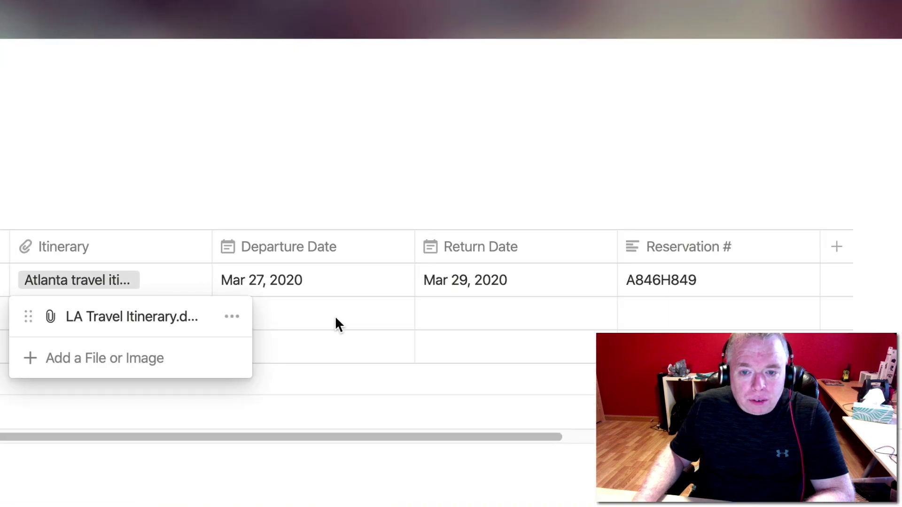
key("Escape")
Set the Los Angeles departure to May 15, 2020 and return to May 17, 2020.
left_click(267, 323)
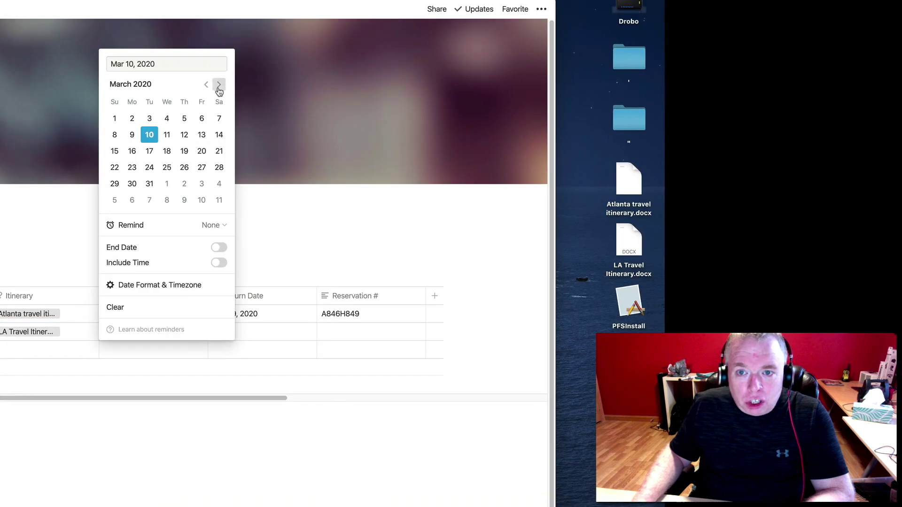
left_click(219, 85)
left_click(219, 85)
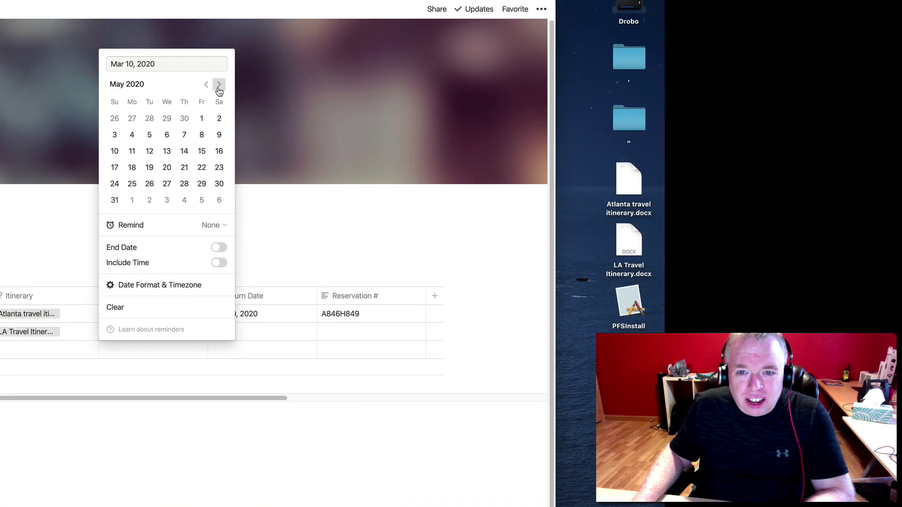
left_click(202, 152)
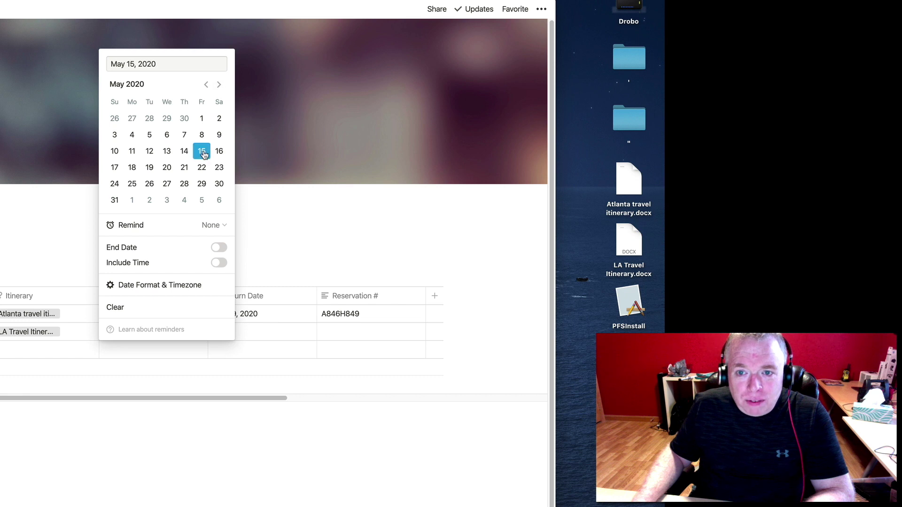
left_click(266, 332)
left_click(265, 331)
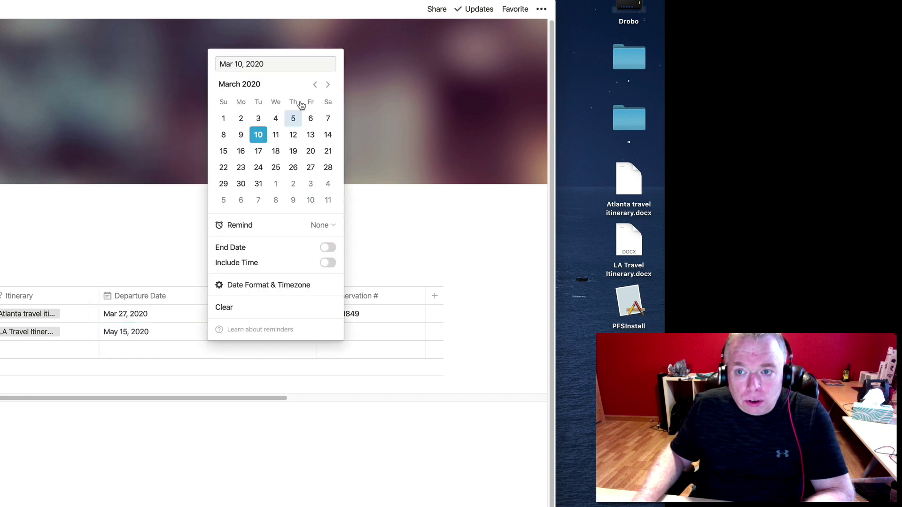
left_click(328, 85)
left_click(327, 84)
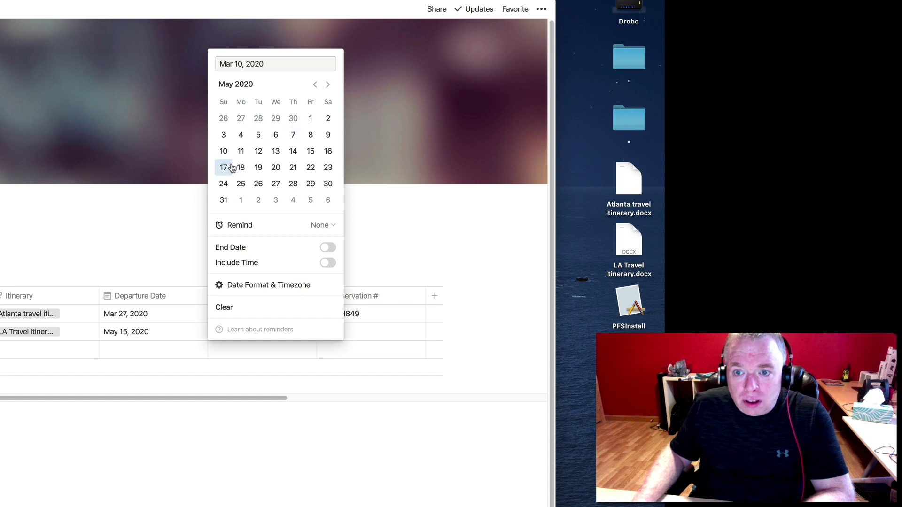
left_click(224, 167)
left_click(386, 339)
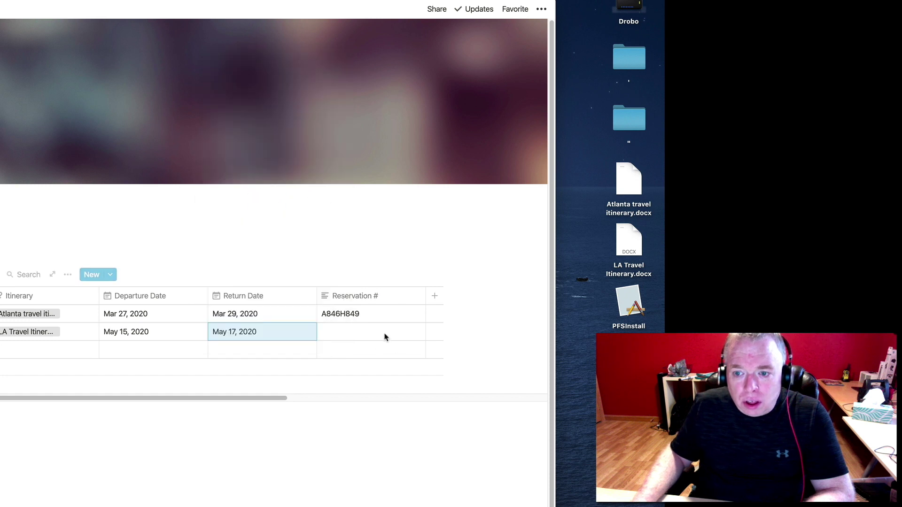
Enter the Los Angeles reservation number, correcting a typo along the way.
left_click(384, 336)
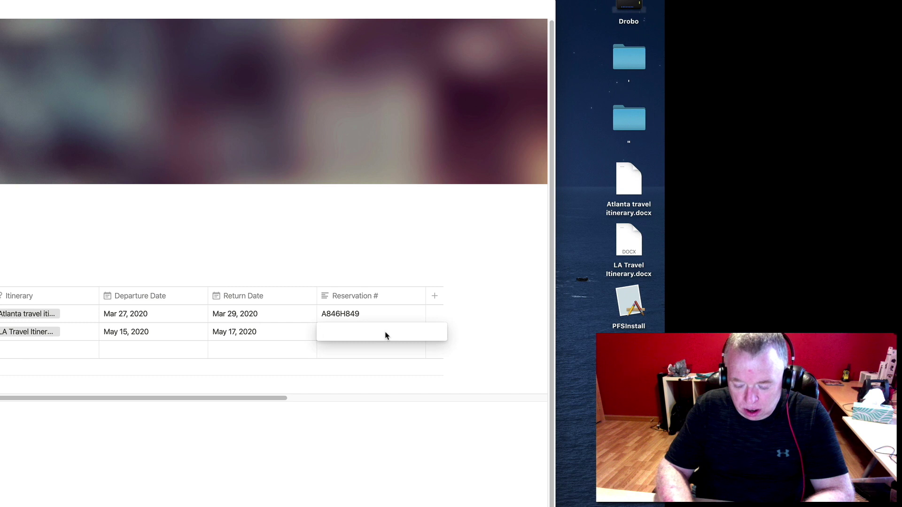
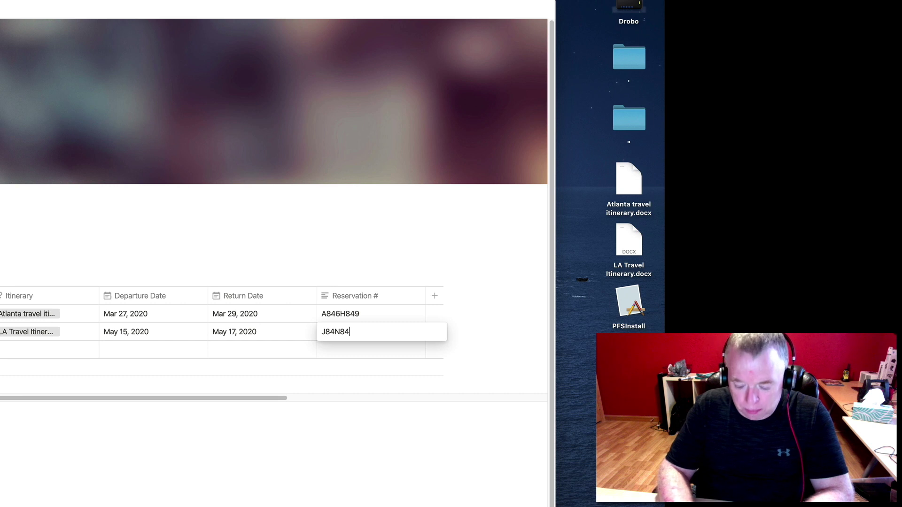
key("Return")
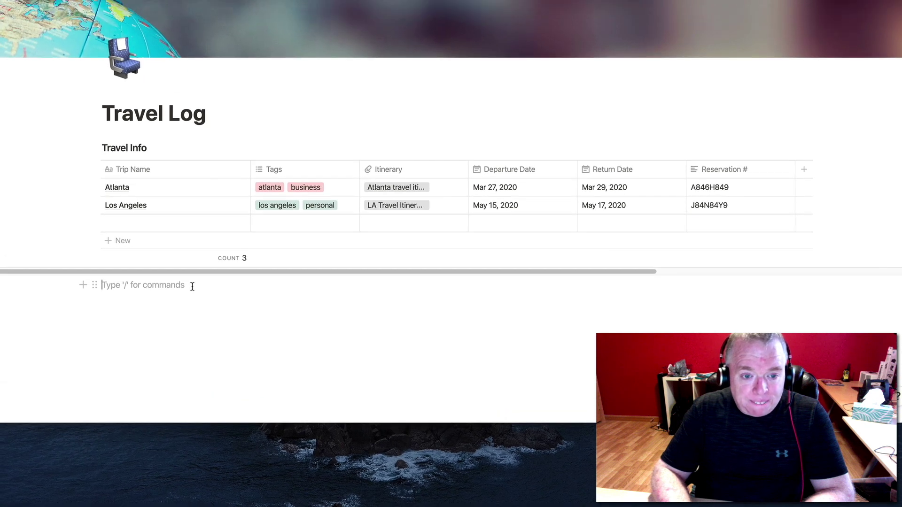
Insert a sub-page via /page below the table and title it 'Trip [TEMPLATE]'.
type("/")
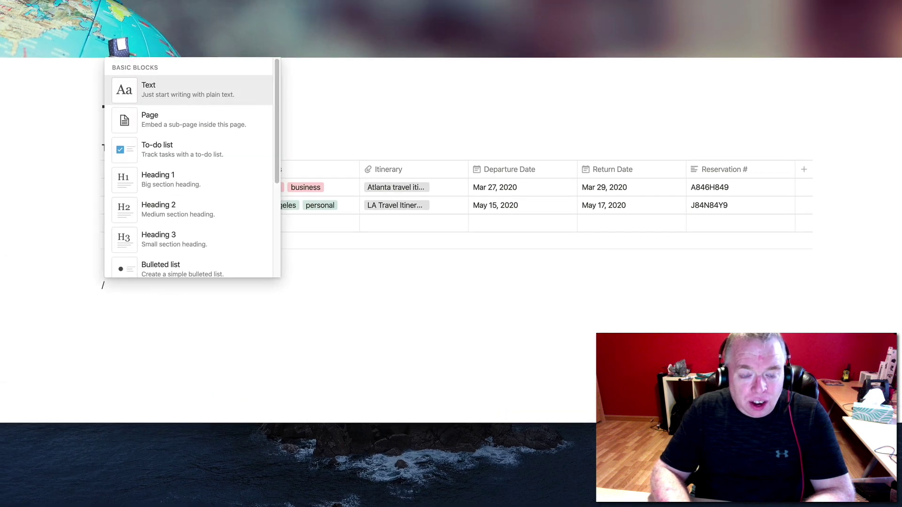
type("page")
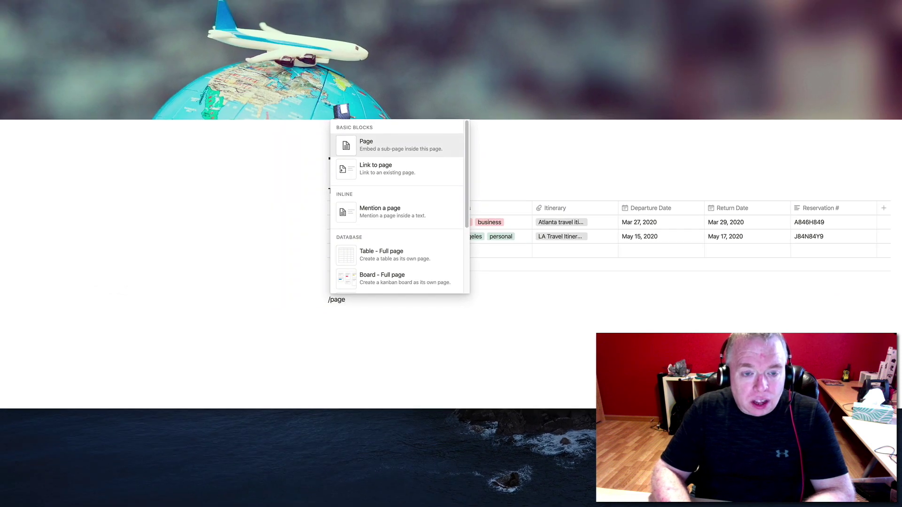
key("Return")
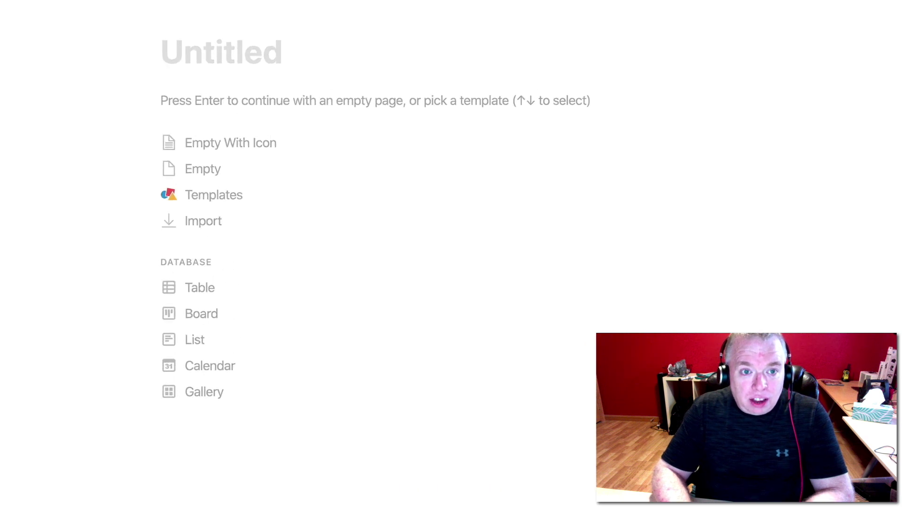
type("Trip T")
key("BackSpace")
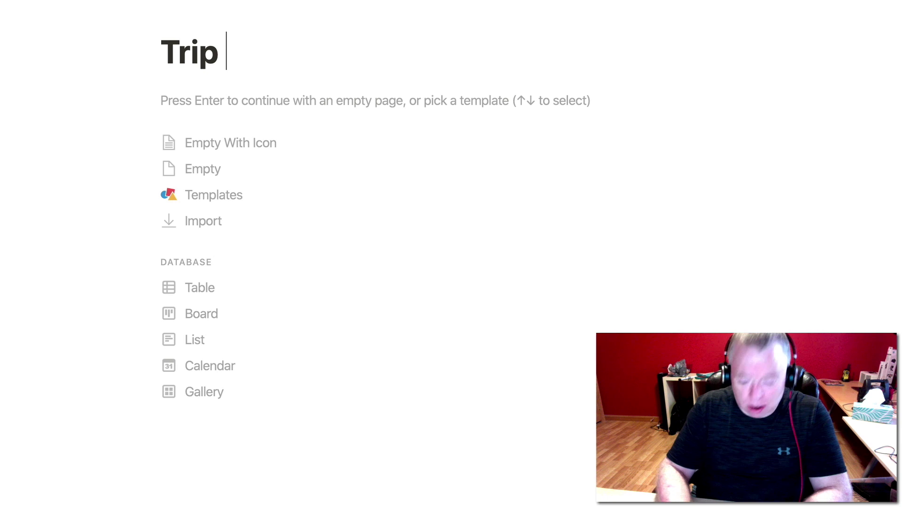
type("[TEMPLATE}")
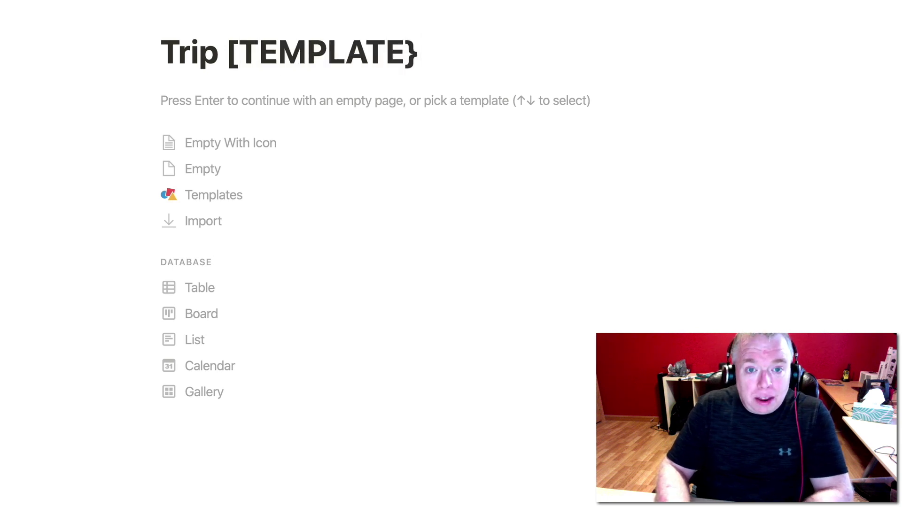
key("BackSpace")
type("]")
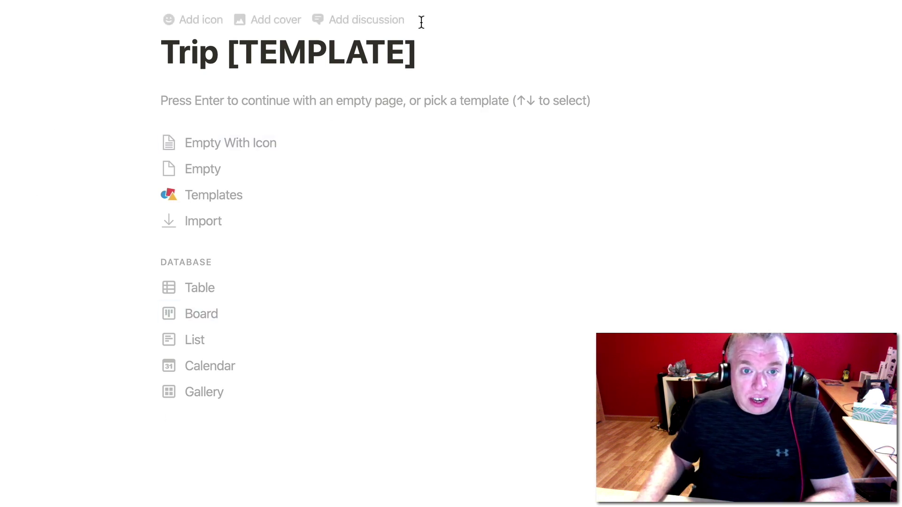
left_click(212, 29)
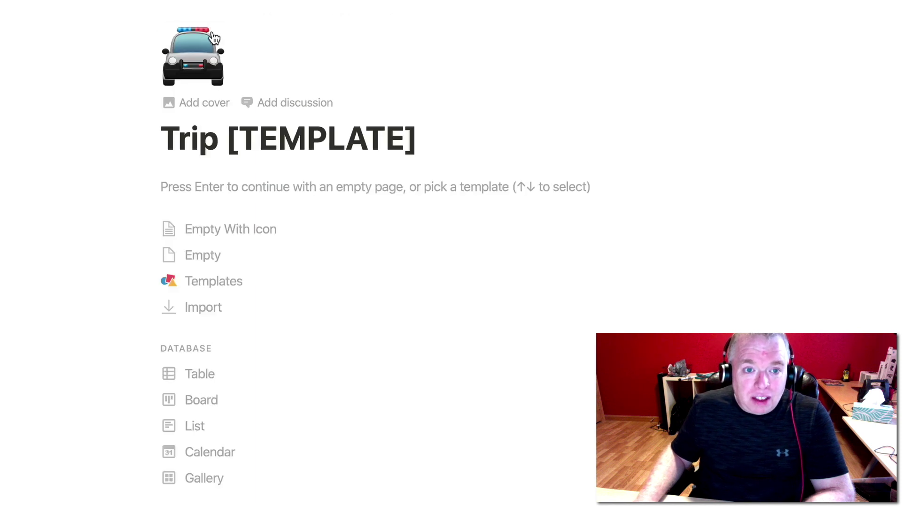
Swap the police-car icon for the small airplane emoji and begin the page as Empty.
left_click(193, 54)
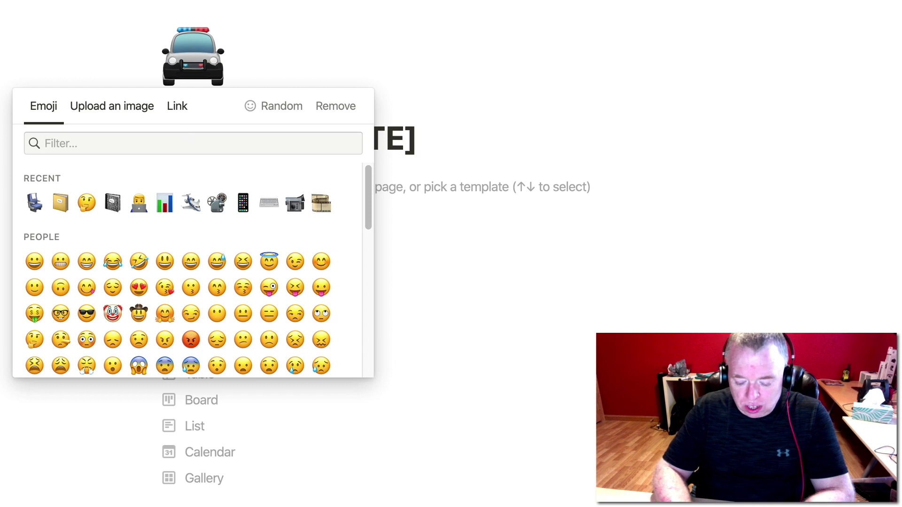
type("suitca")
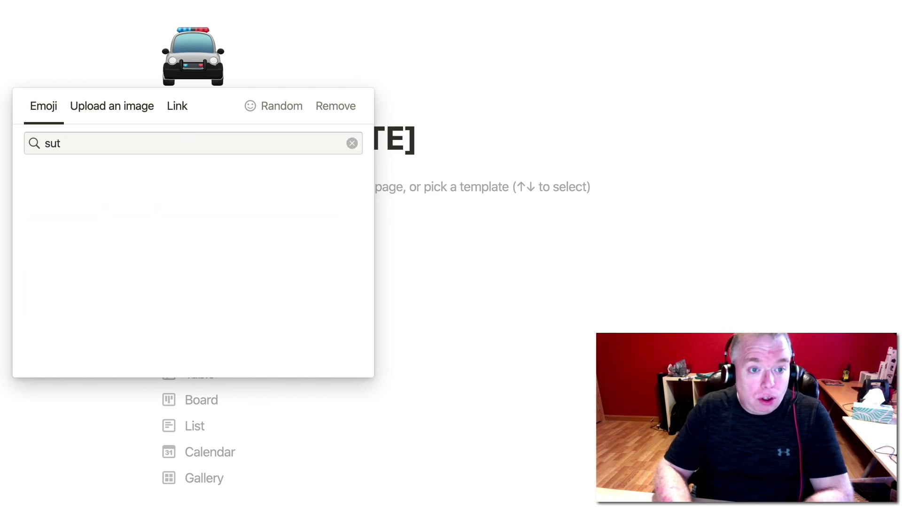
type("se")
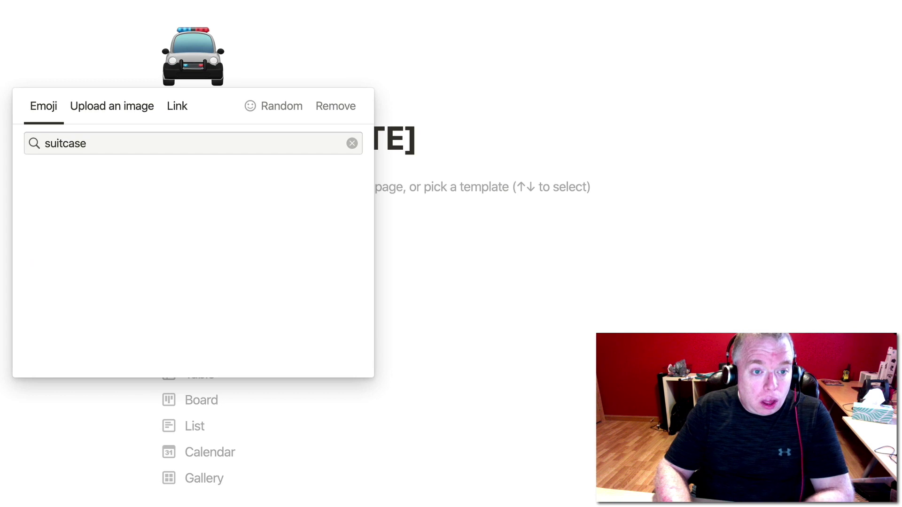
key("BackSpace")
key("BackSpace")
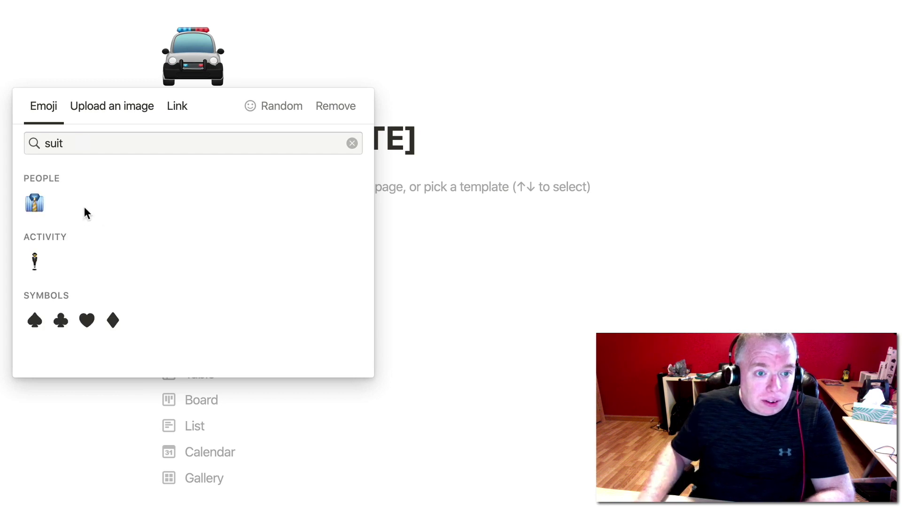
key("BackSpace")
key("BackSpace")
key("BackSpace")
key("BackSpace")
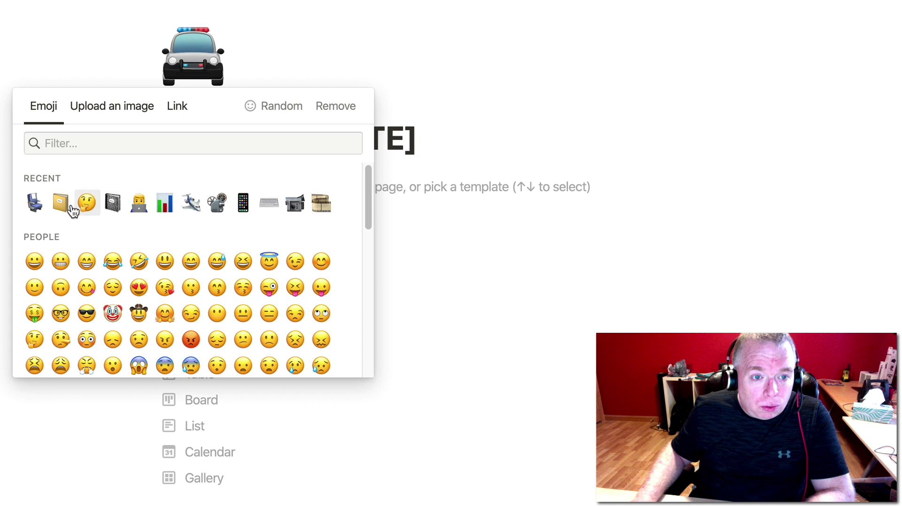
left_click(86, 152)
type("airplace")
key("BackSpace")
key("BackSpace")
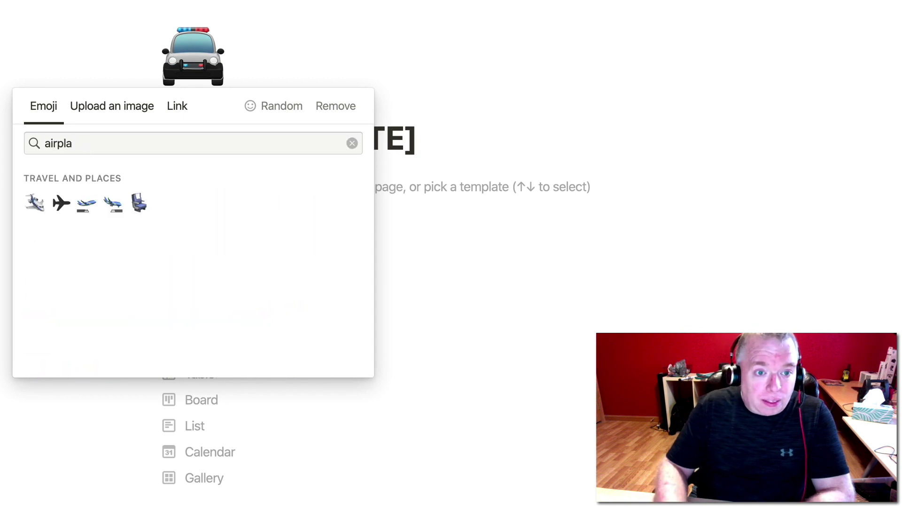
left_click(35, 202)
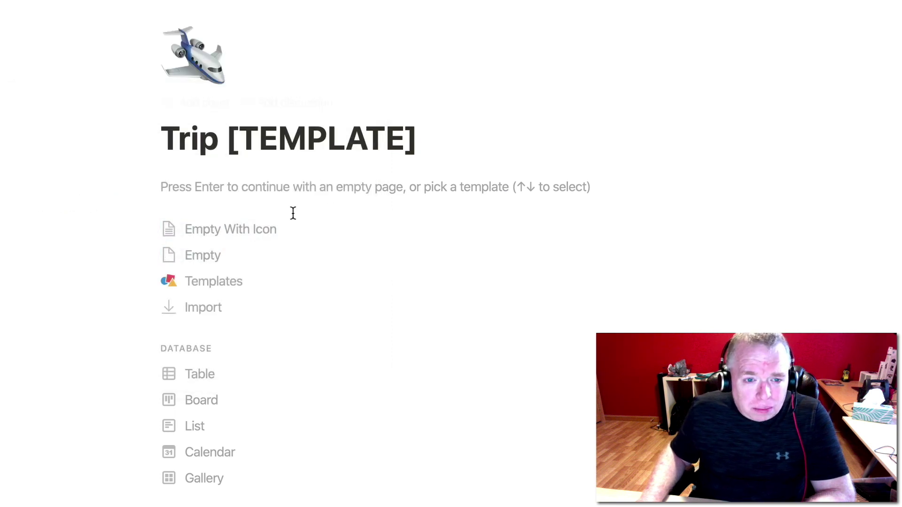
left_click(256, 223)
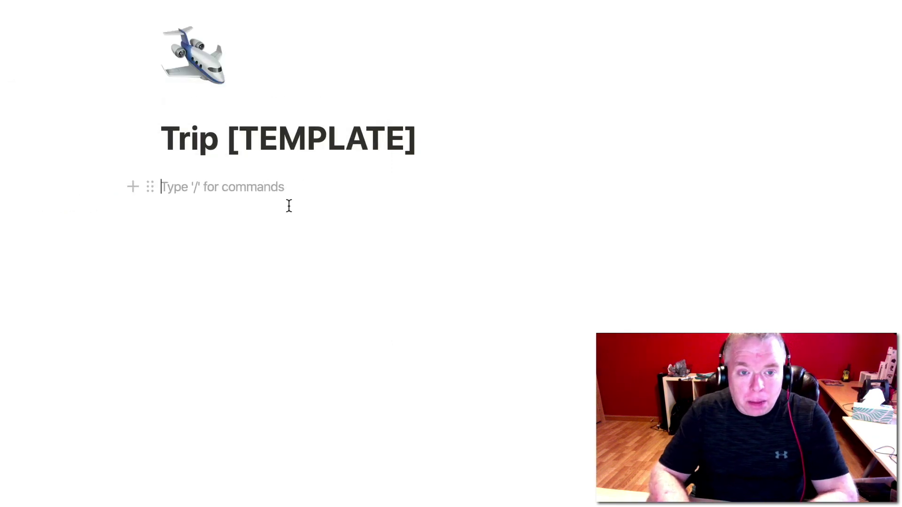
Insert a linked database view of Travel Info showing the Los Angeles and Atlanta trips.
type("/")
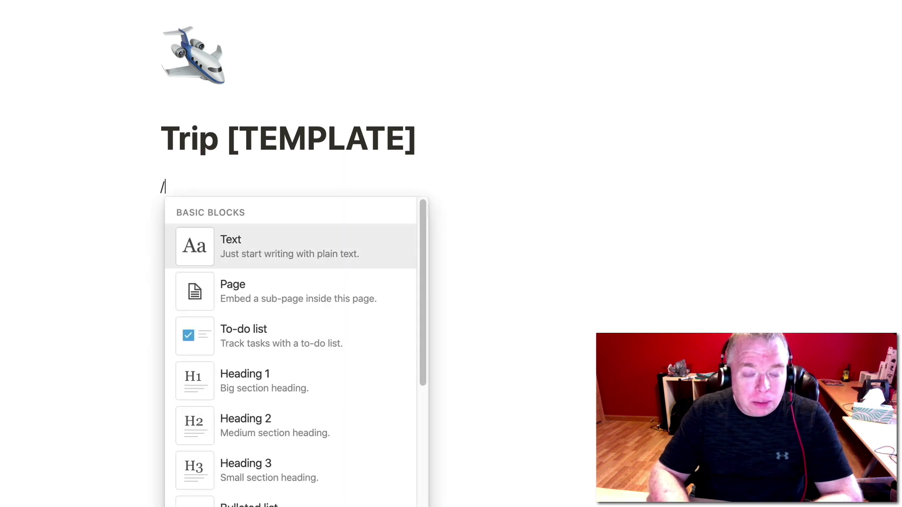
type("create")
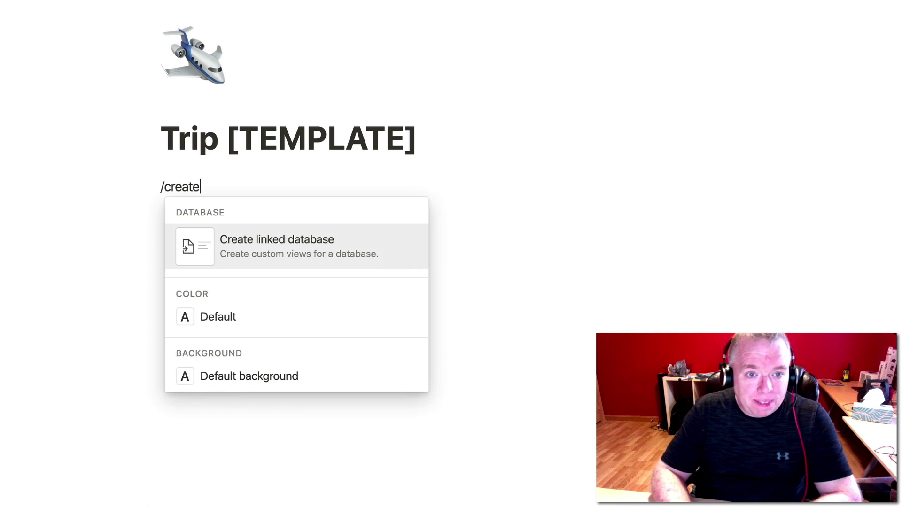
key("Return")
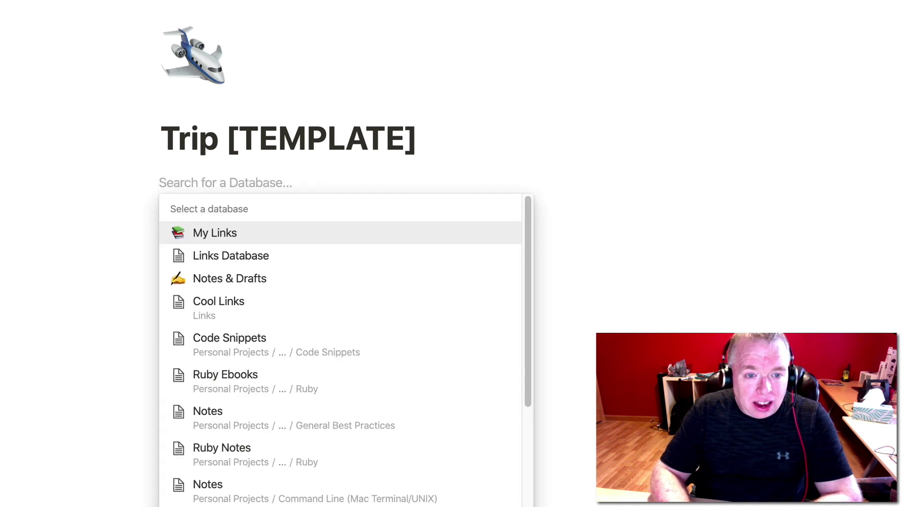
scroll(303, 408, "down", 5)
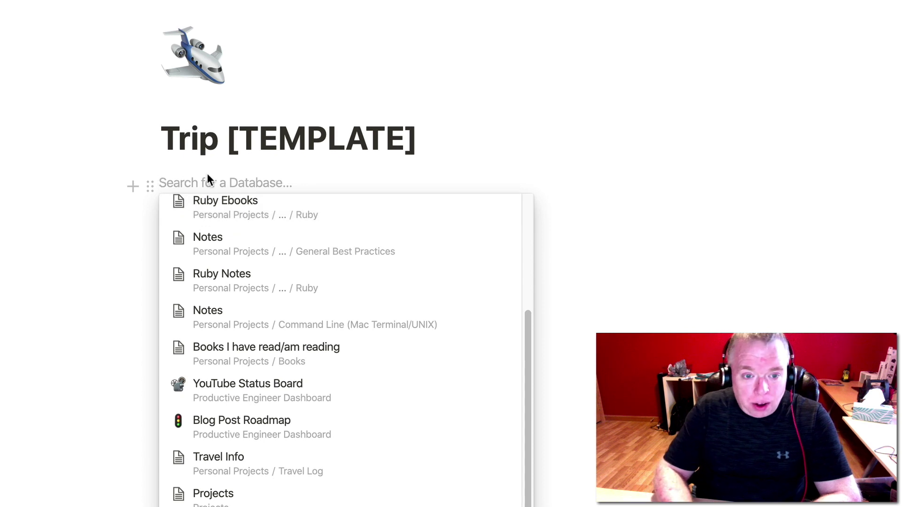
type("tra")
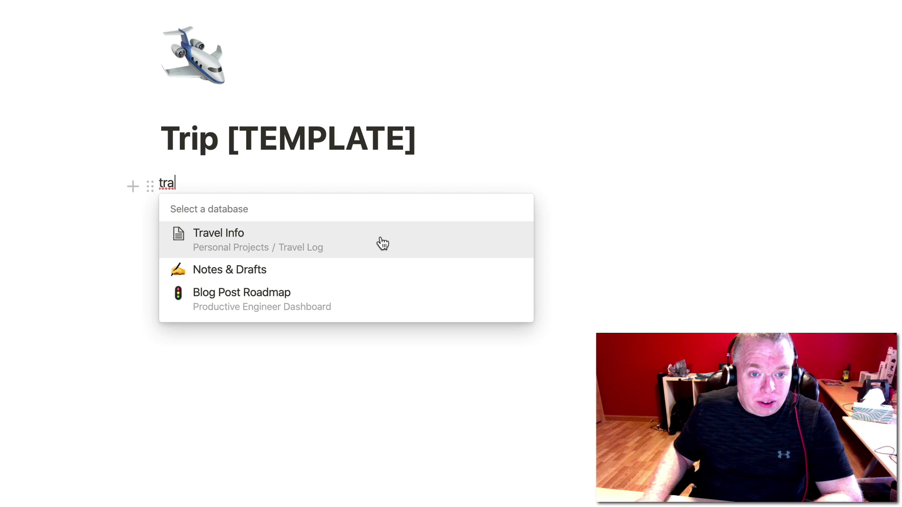
left_click(338, 244)
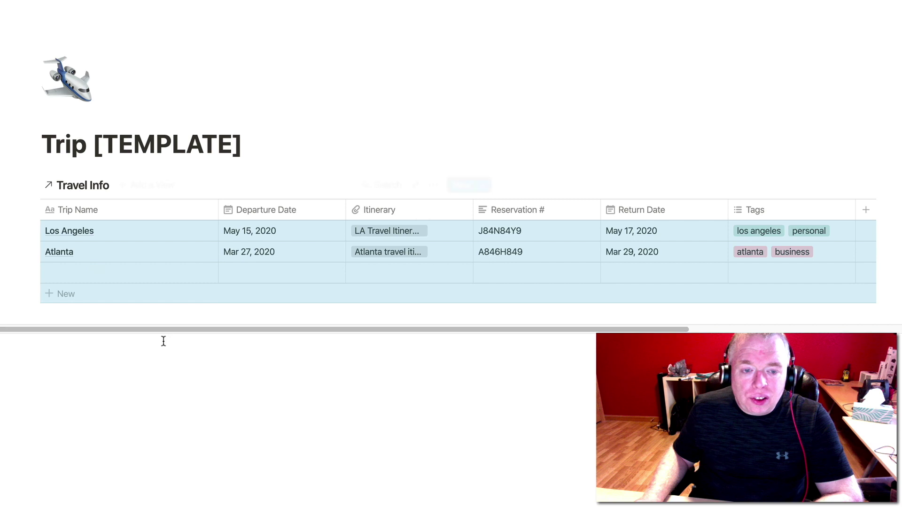
left_click(154, 349)
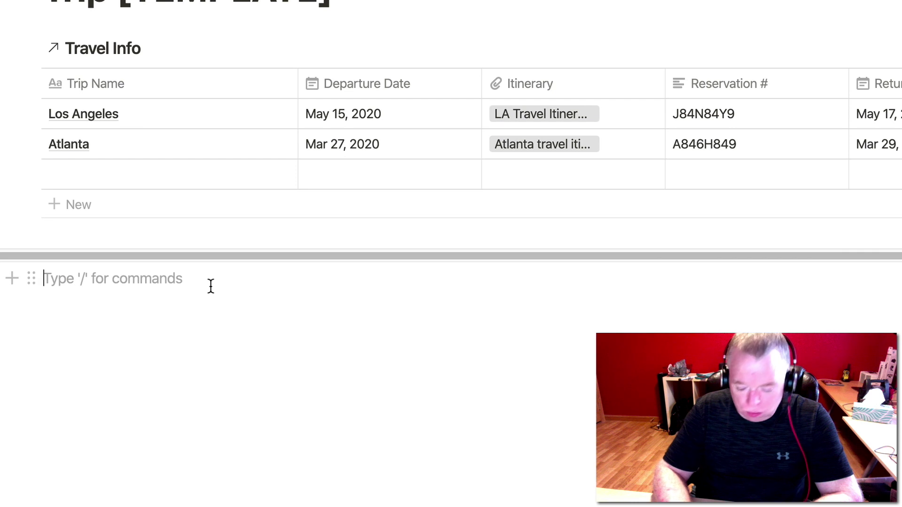
Add a large 'Pre-Trip Planning' heading below the linked table.
type("/tod")
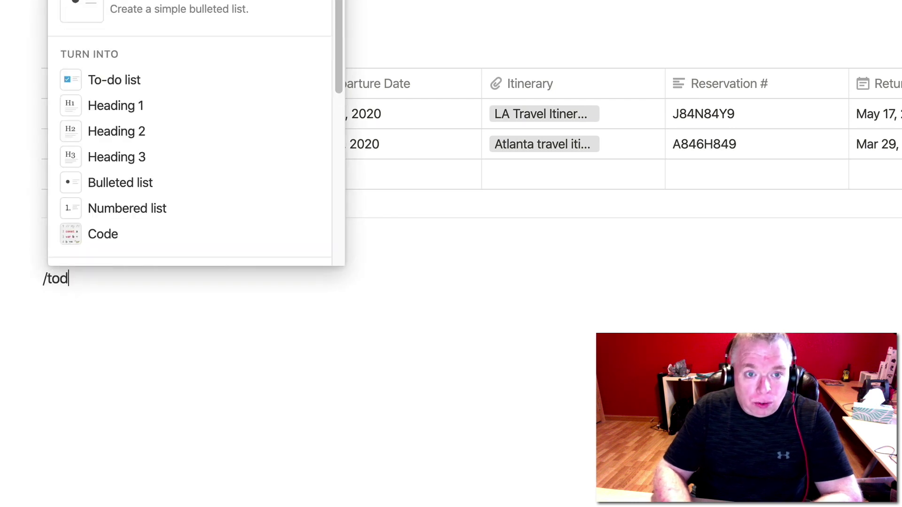
key("BackSpace")
key("BackSpace")
key("BackSpace")
key("BackSpace")
type("/heading")
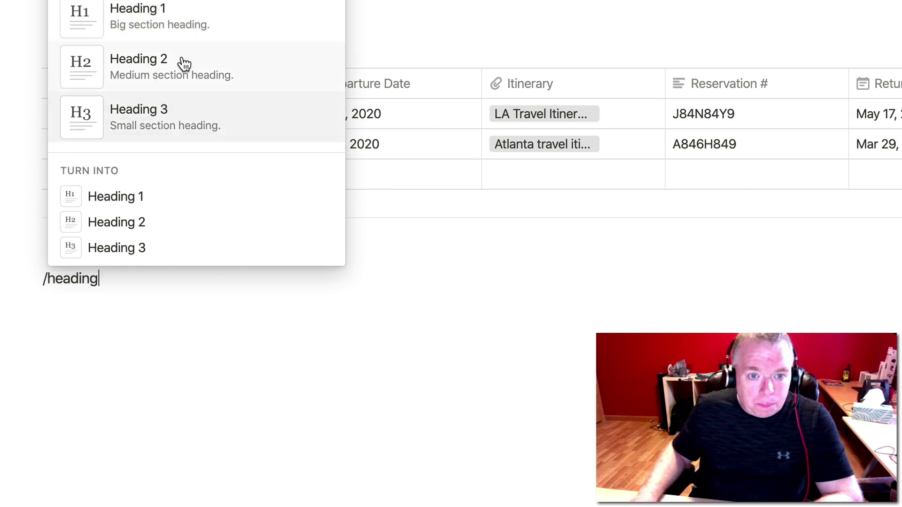
left_click(172, 28)
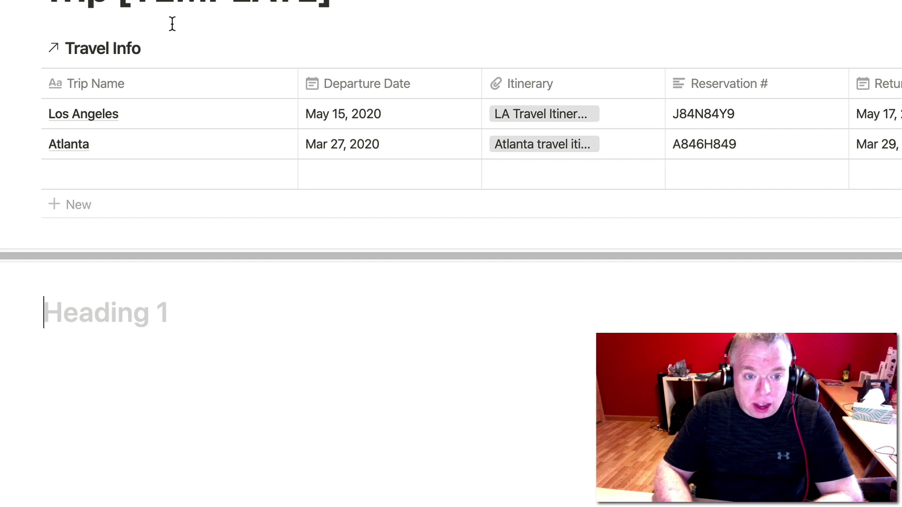
type("P")
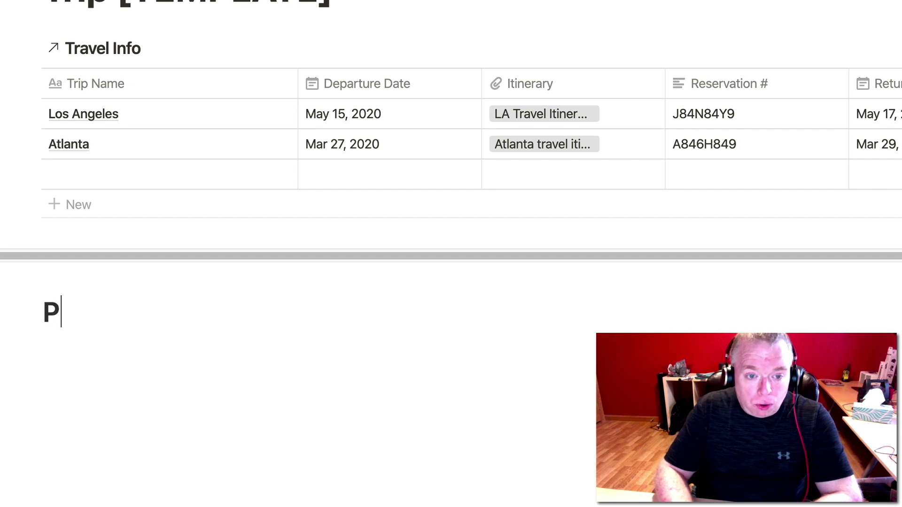
type("re-Trip")
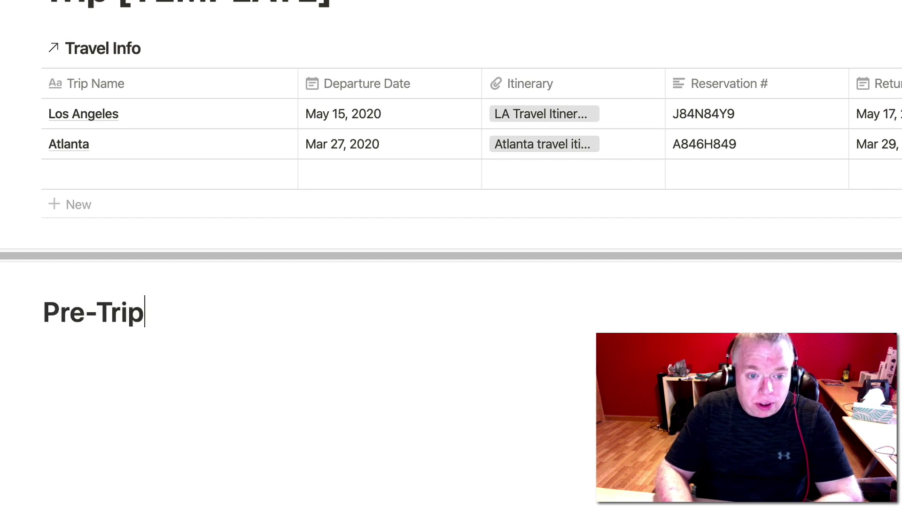
type(" Planning")
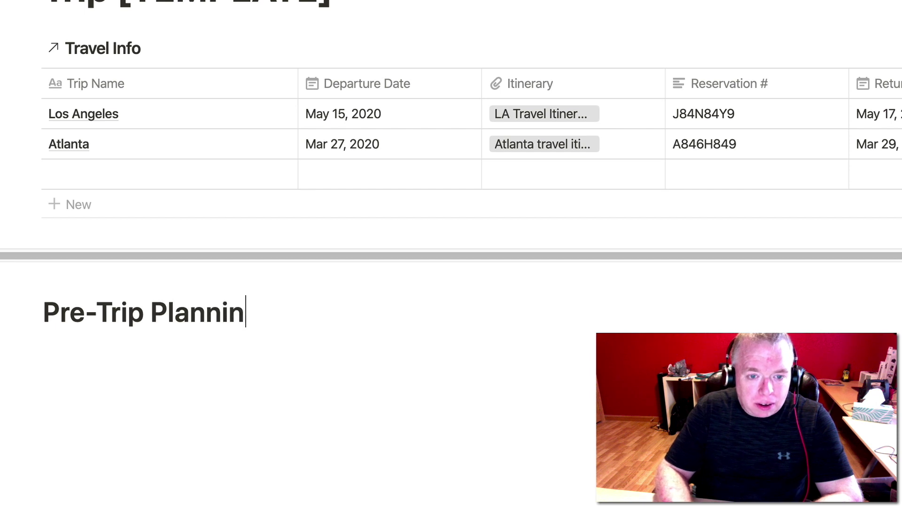
key("Return")
Add to-dos 'Confirm meeting dates' and 'Create Agenda if Business trip'.
type("/todo")
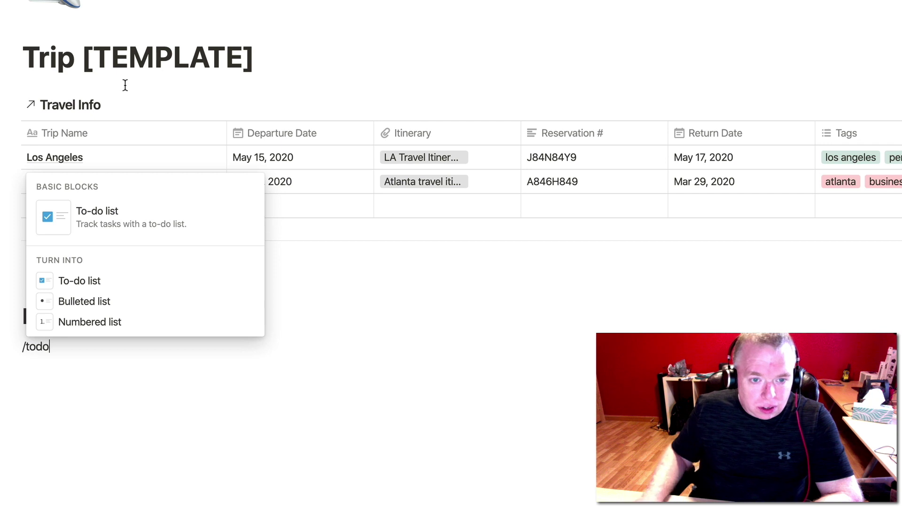
left_click(164, 210)
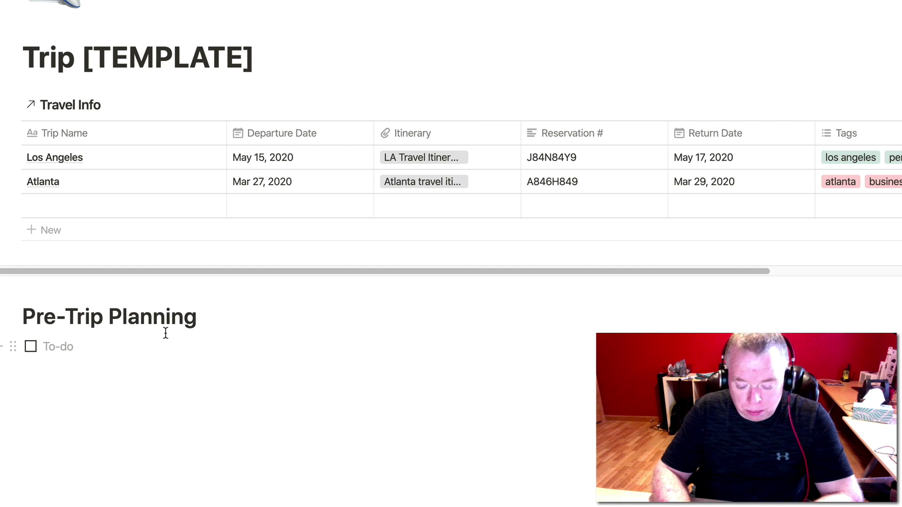
type("Co")
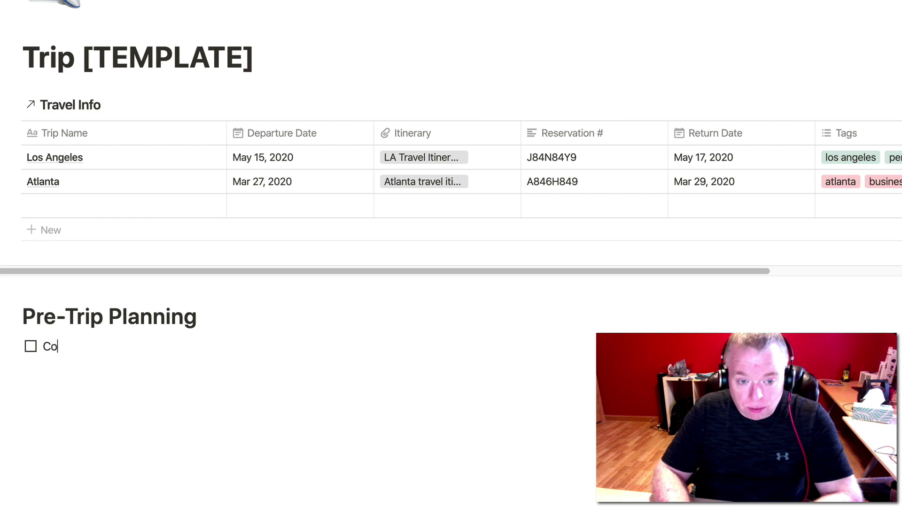
type("nfirm meeti")
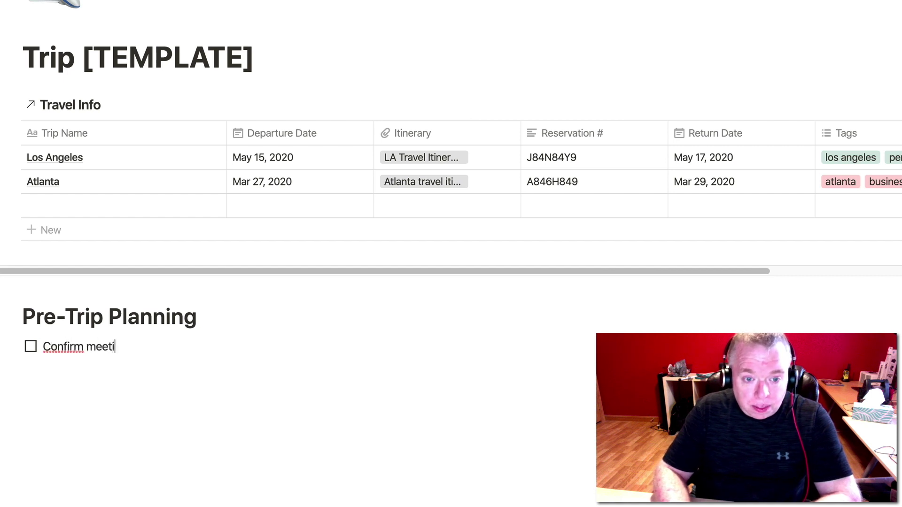
type("ng dat")
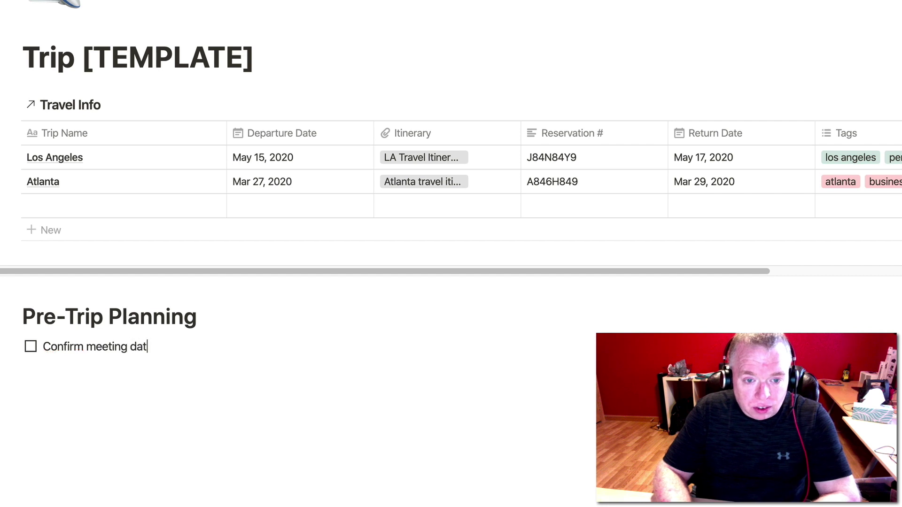
type("es")
key("Return")
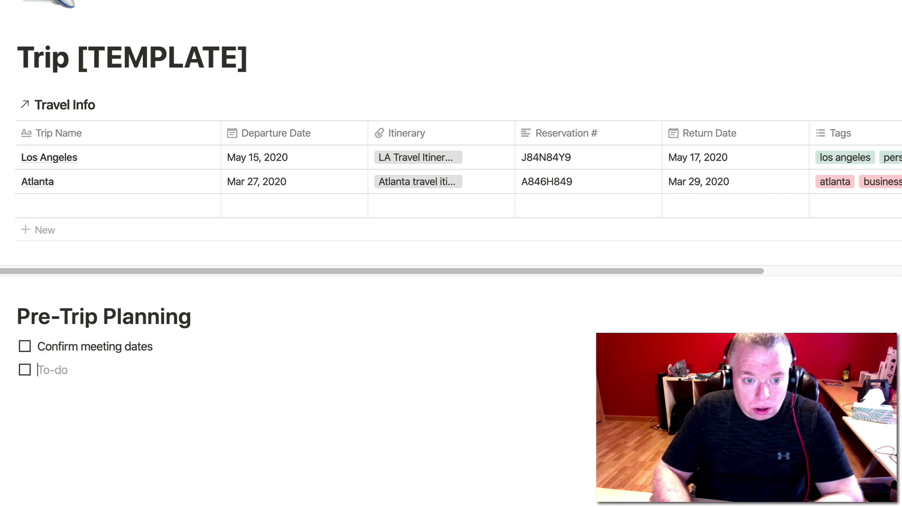
type("Create Agend")
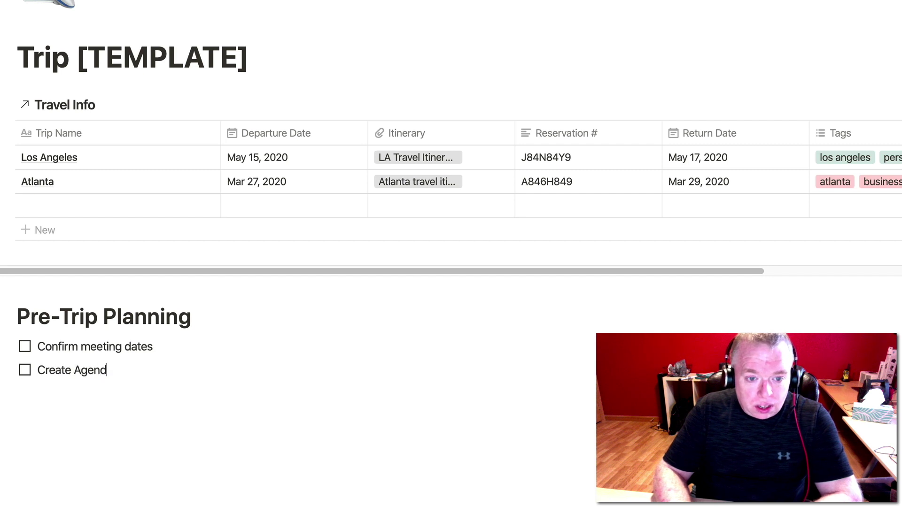
type("a if B")
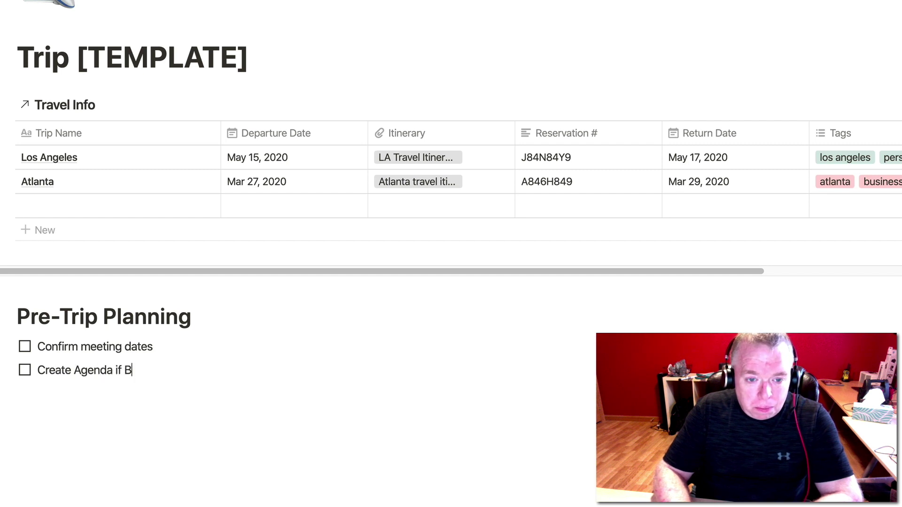
type("usiness")
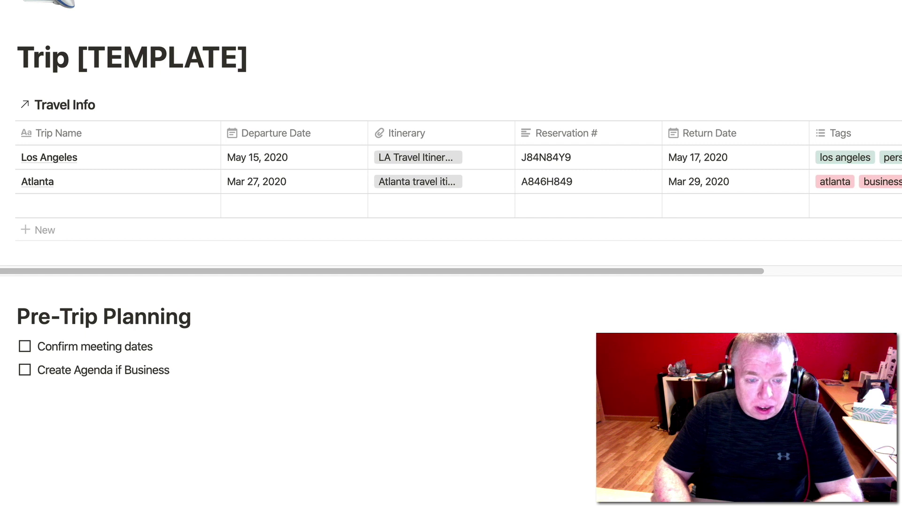
type(" trip")
key("Return")
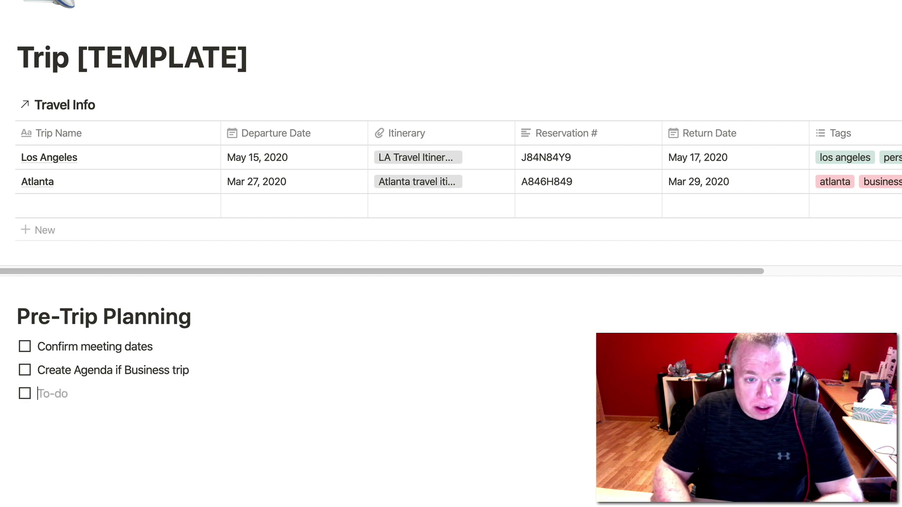
Add to-dos 'Create Schedule if Personal trip' and 'Pack Clothes', then indent a new item beneath.
type("Cre")
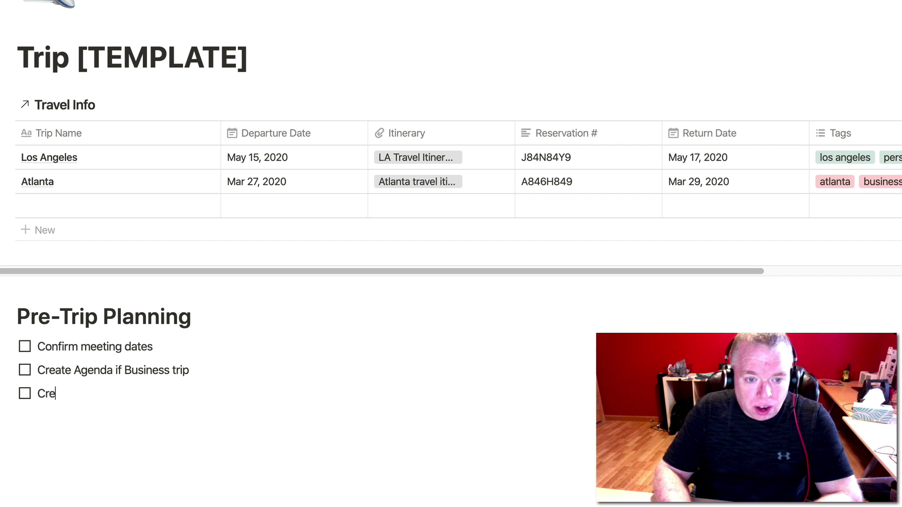
type("ate s")
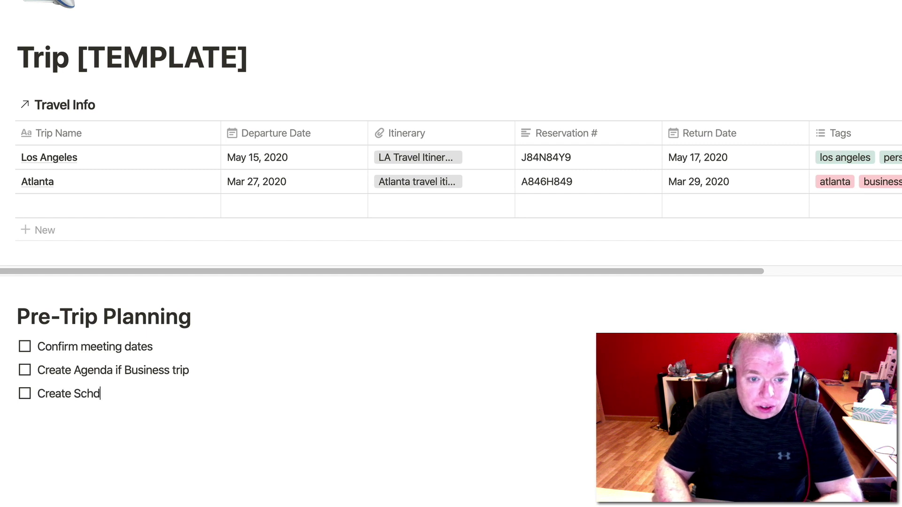
type("chud")
key("BackSpace")
key("BackSpace")
type("edule if Perso")
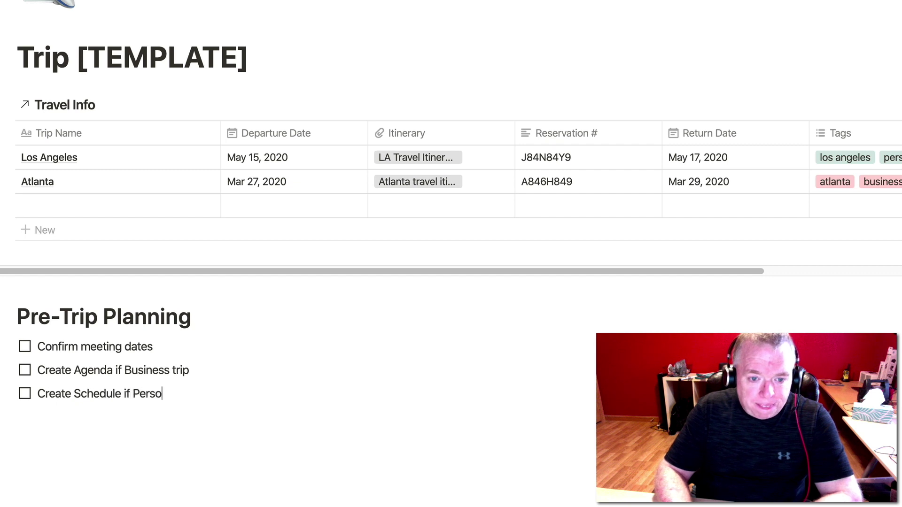
type("nal trip")
key("Return")
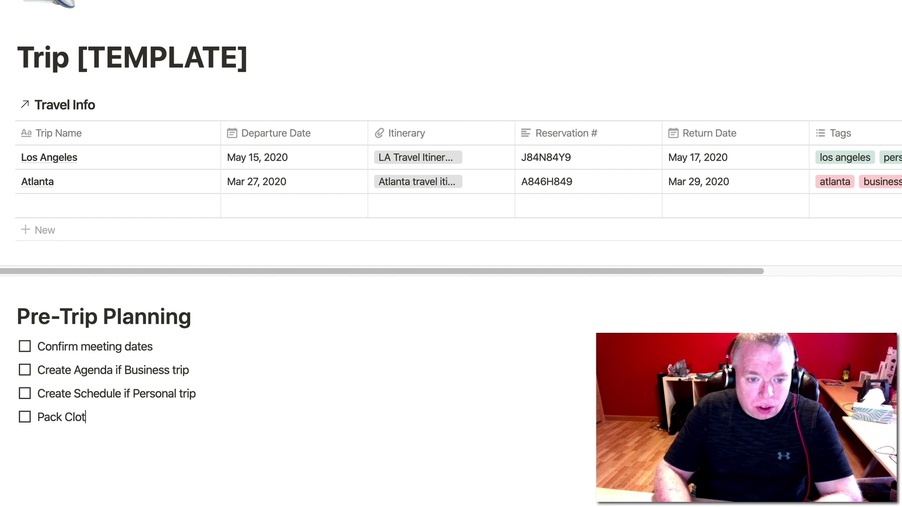
type("Pack Clothes")
key("Return")
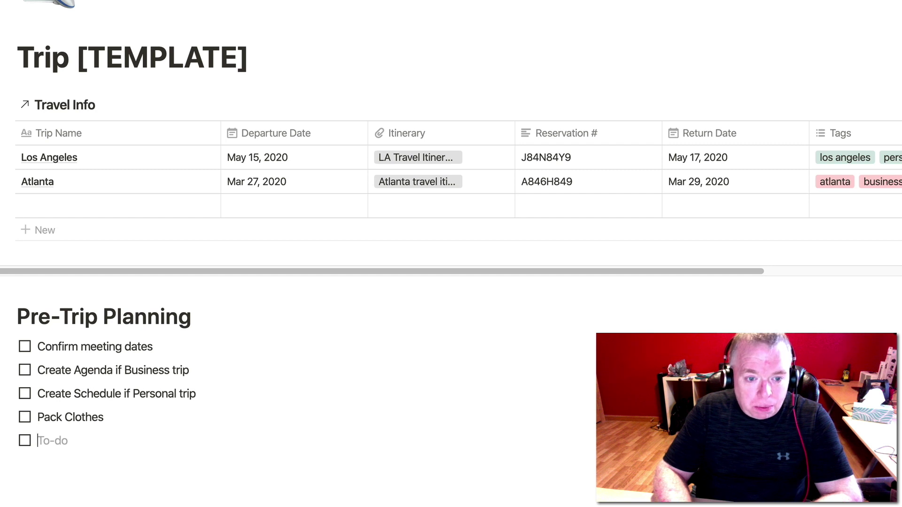
key("Tab")
Nest the to-dos Shirts, Belt and Sleep Apnea under Pack Clothes.
type("Shirs")
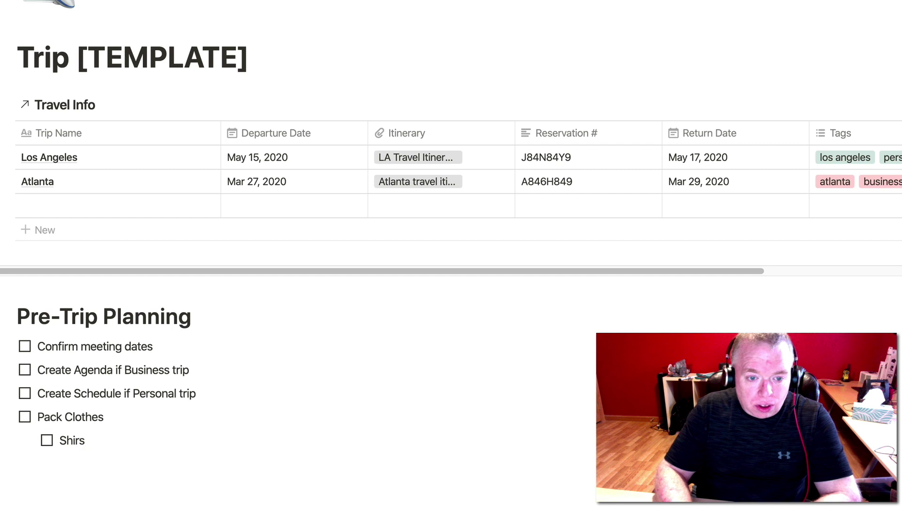
key("Return")
type("bel")
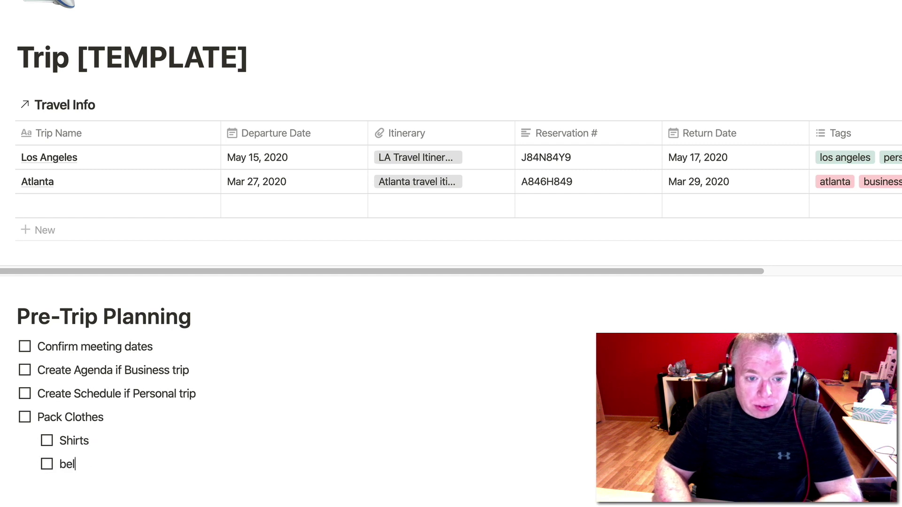
key("BackSpace")
key("BackSpace")
type("Belt")
key("Return")
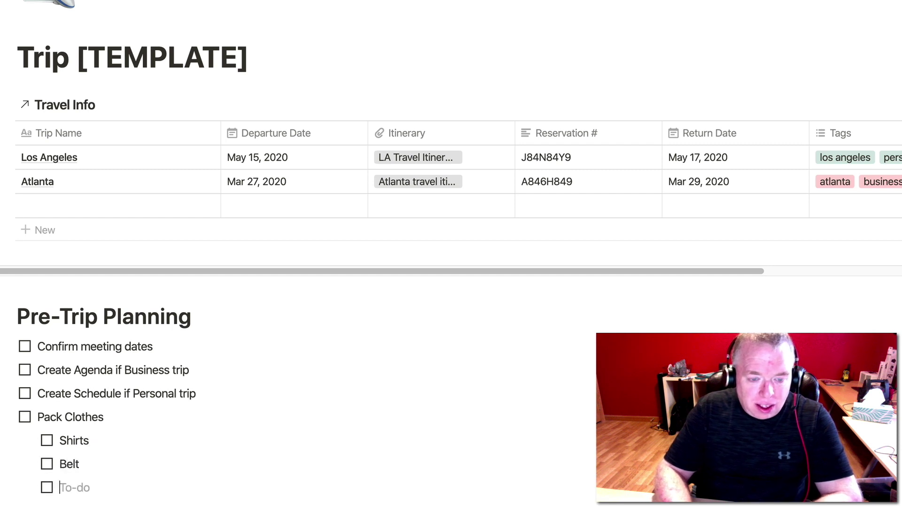
type("Sleep")
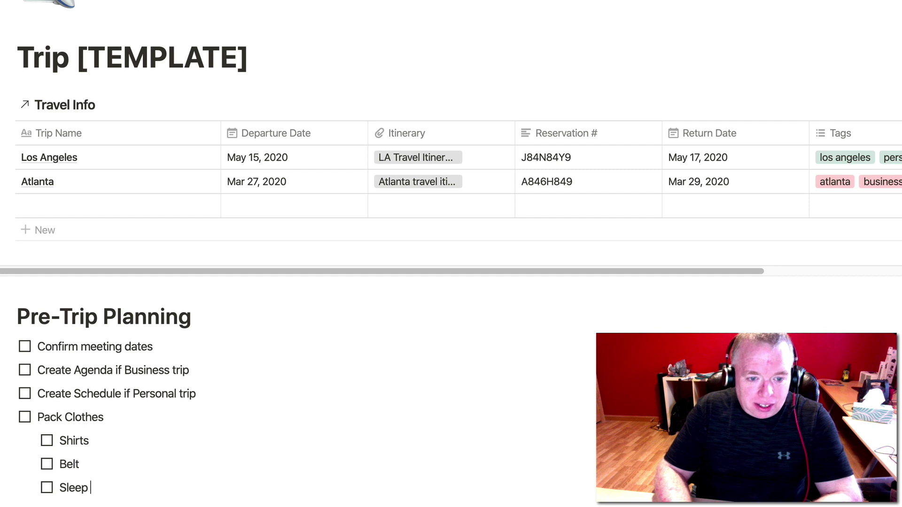
type("ne")
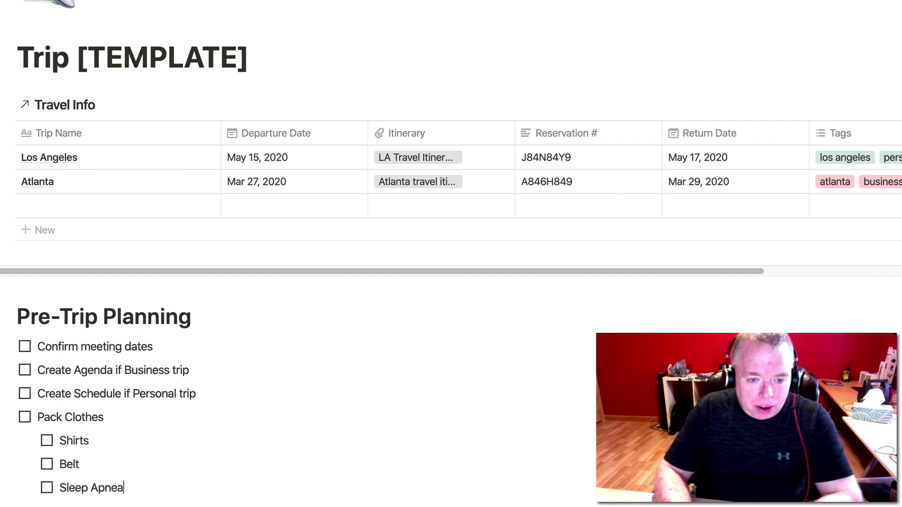
type("a")
key("Return")
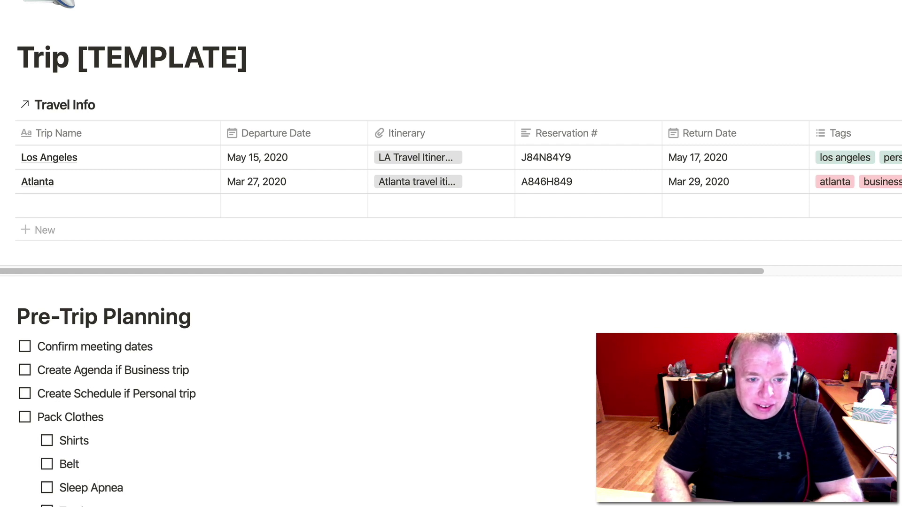
key("Return")
key("Return")
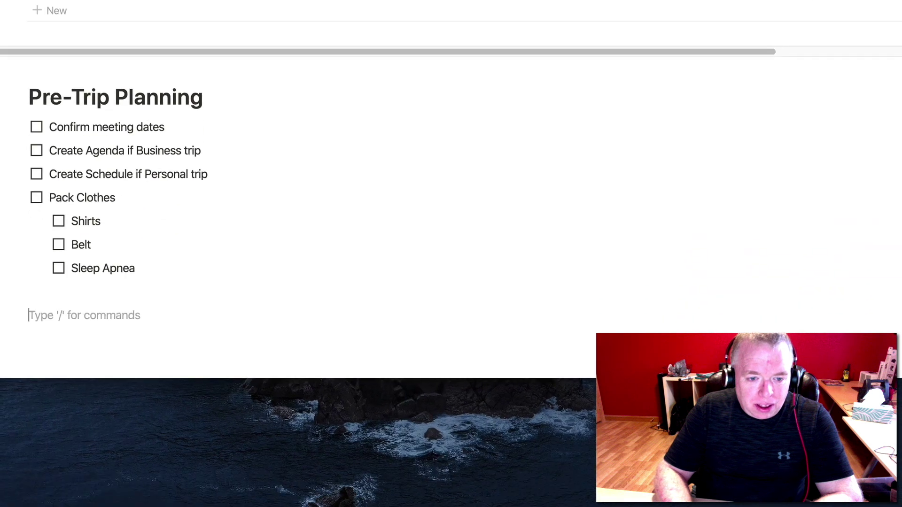
key("BackSpace")
key("BackSpace")
Add a top-level 'Schedule Babysitter' to-do after the nested items.
key("Return")
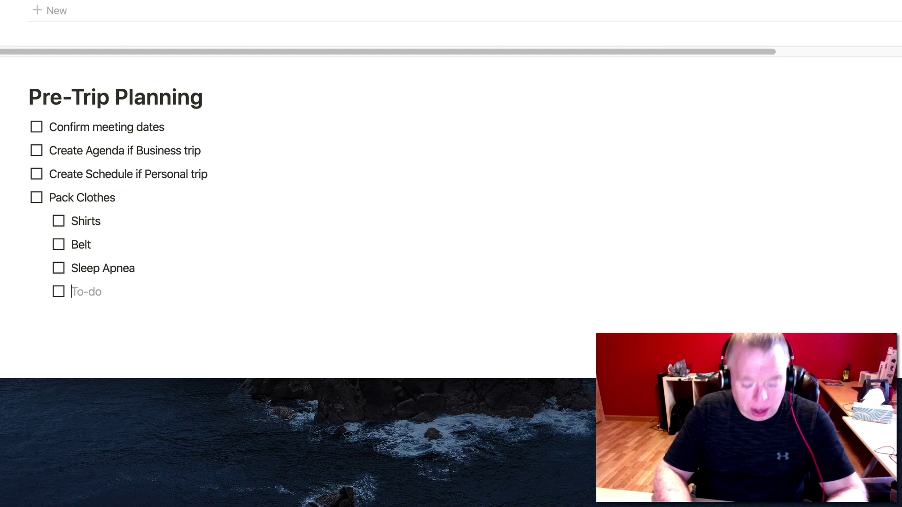
key("shift+Tab")
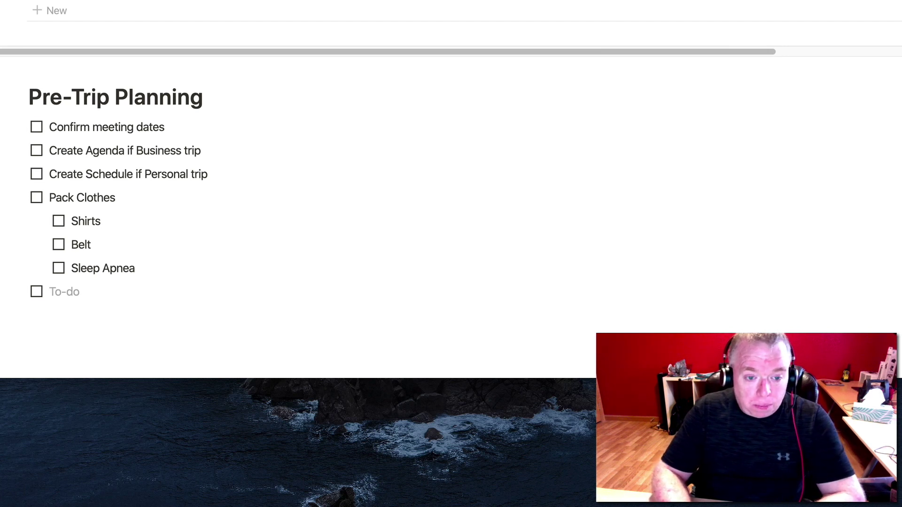
type("Find")
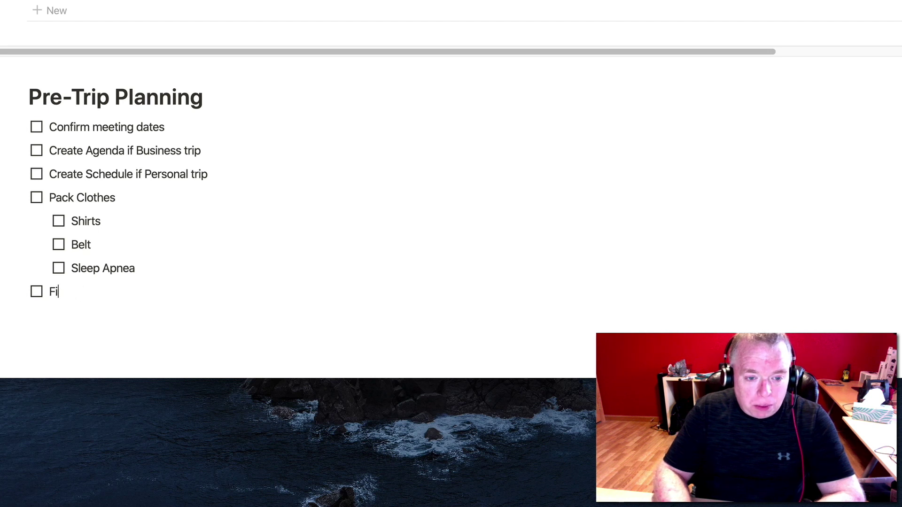
key("BackSpace")
key("BackSpace")
type("Schedu")
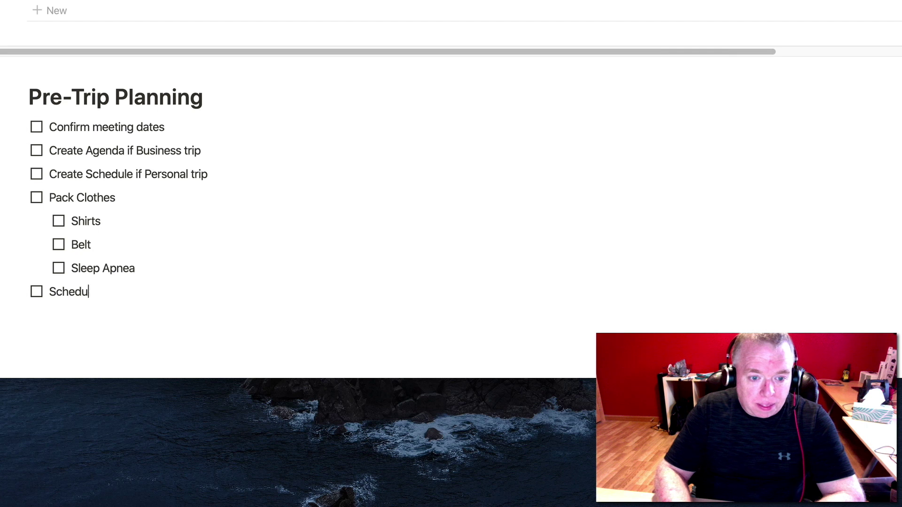
type("le Babys")
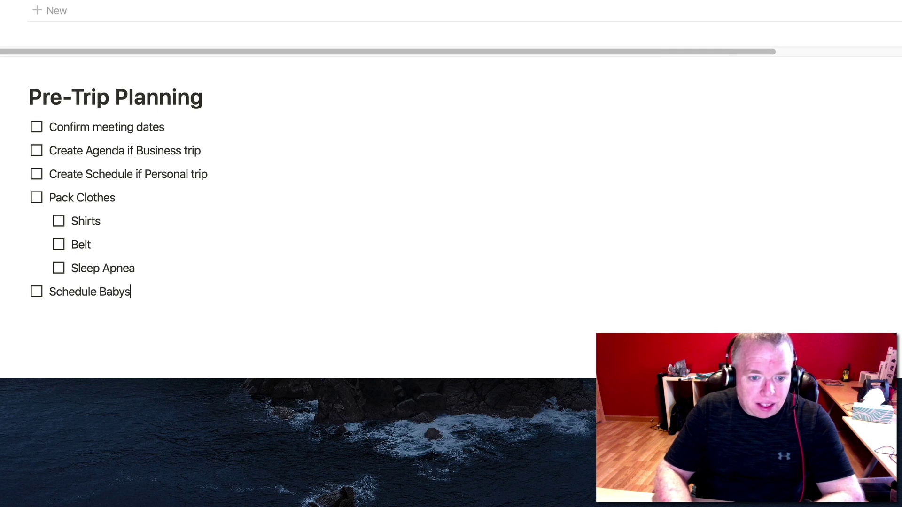
type("itter")
key("Return")
key("Return")
key("Return")
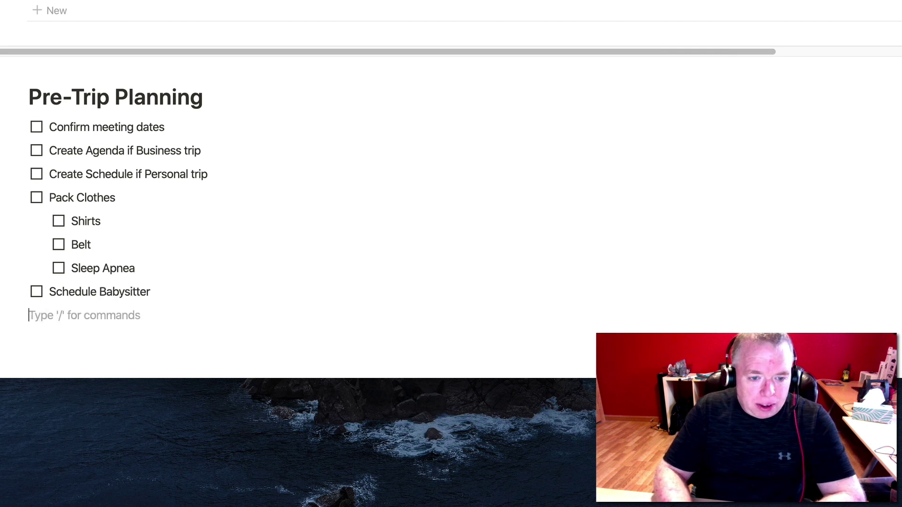
Add a large 'Meeting Notes' heading with a divider beneath it.
type("/")
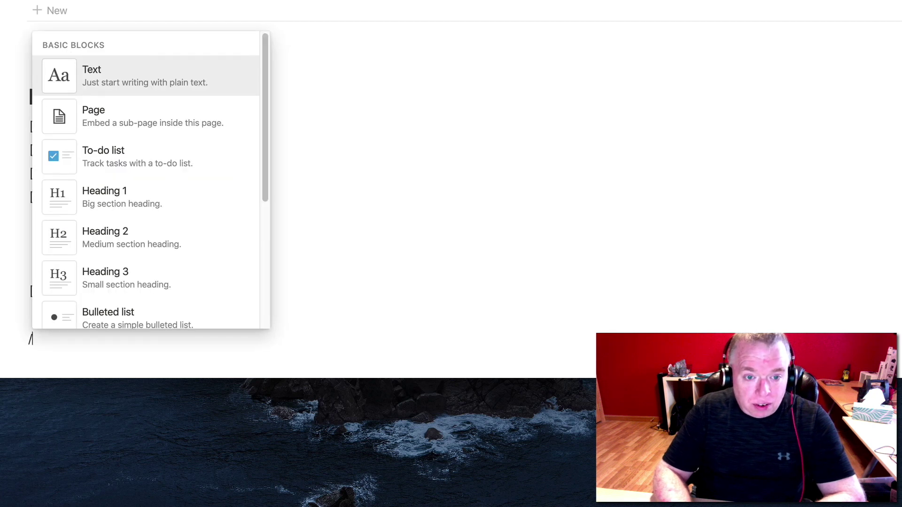
type("head")
key("Return")
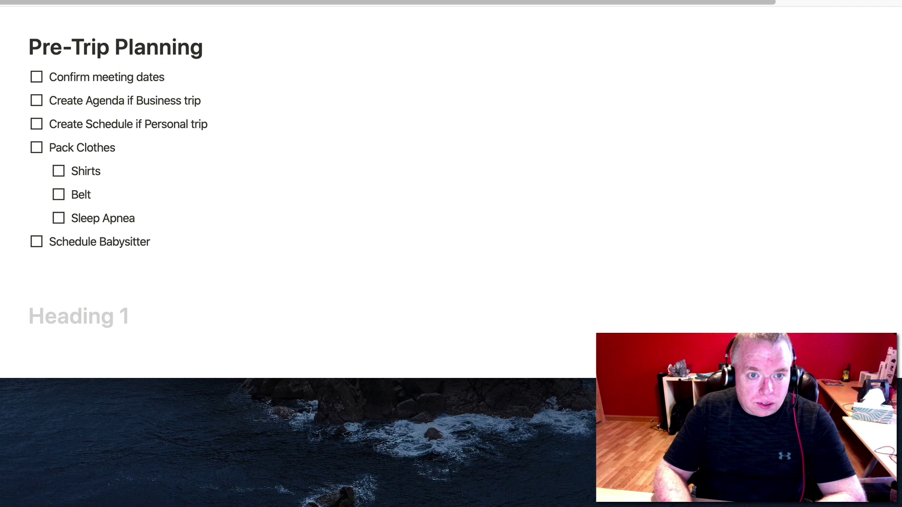
type("Meedi")
key("BackSpace")
key("BackSpace")
type("t")
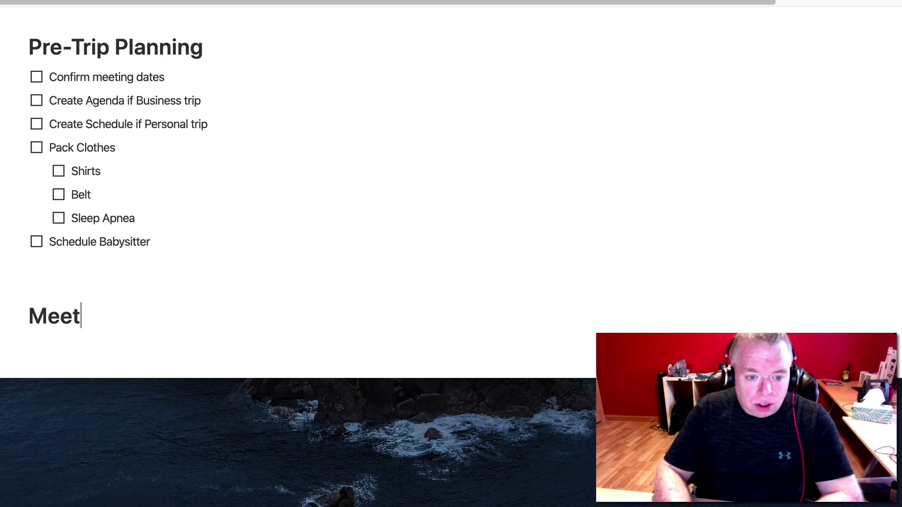
type("ing Notes")
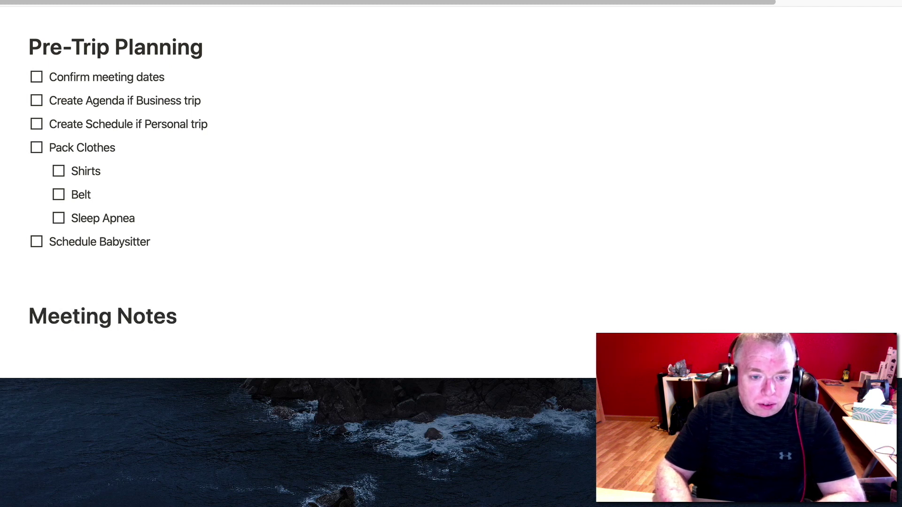
key("Return")
type("/")
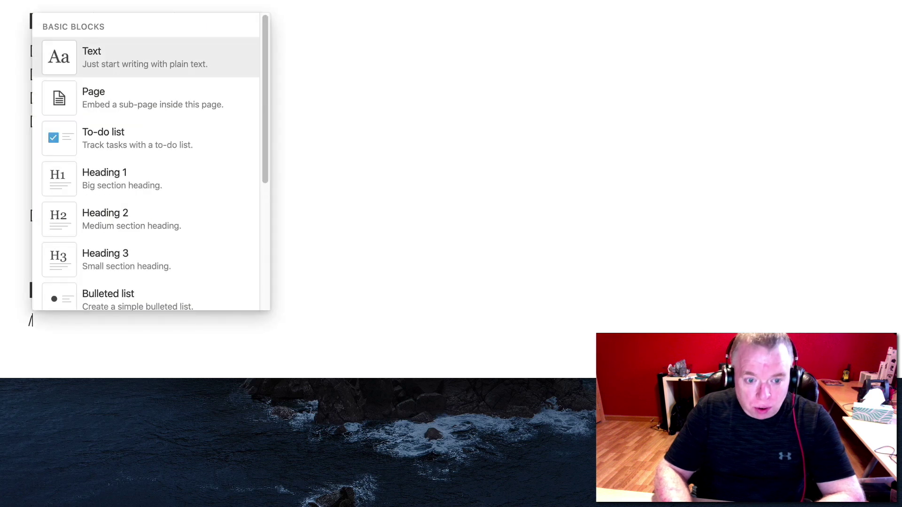
type("div")
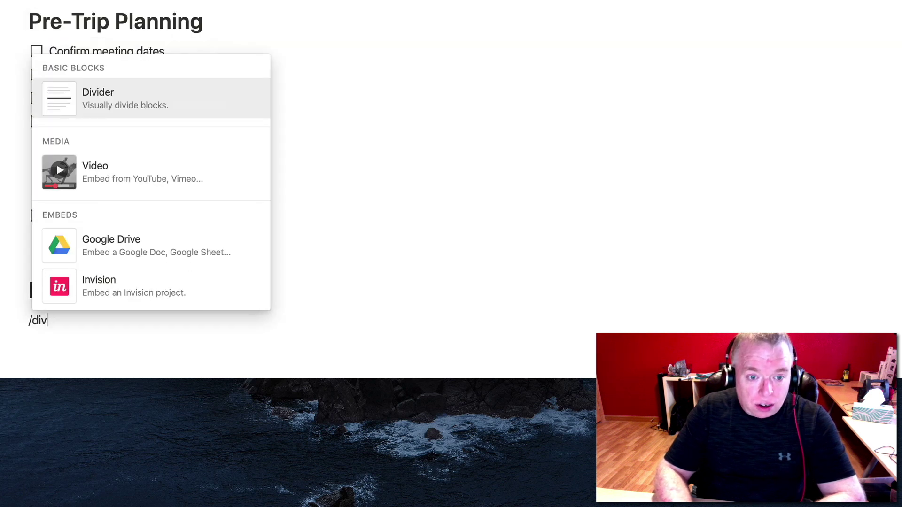
key("Return")
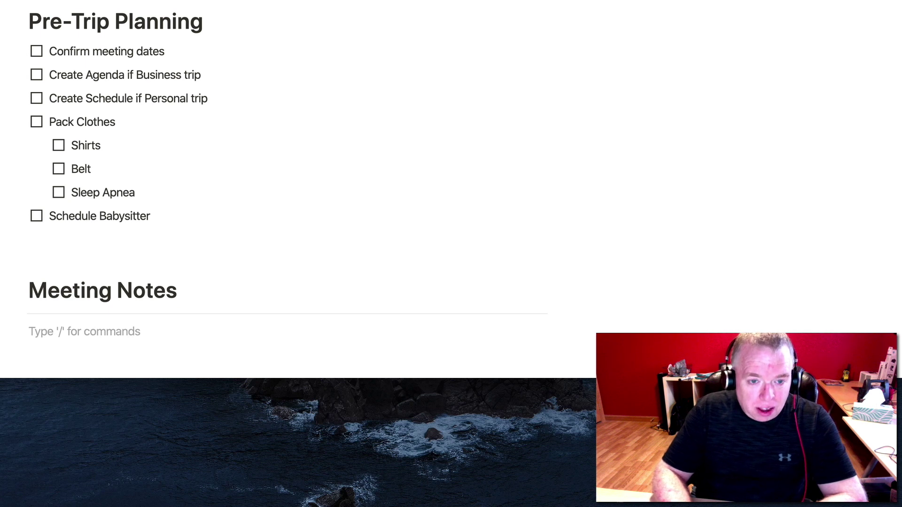
Insert a divider directly below the Pre-Trip Planning heading.
left_click(214, 34)
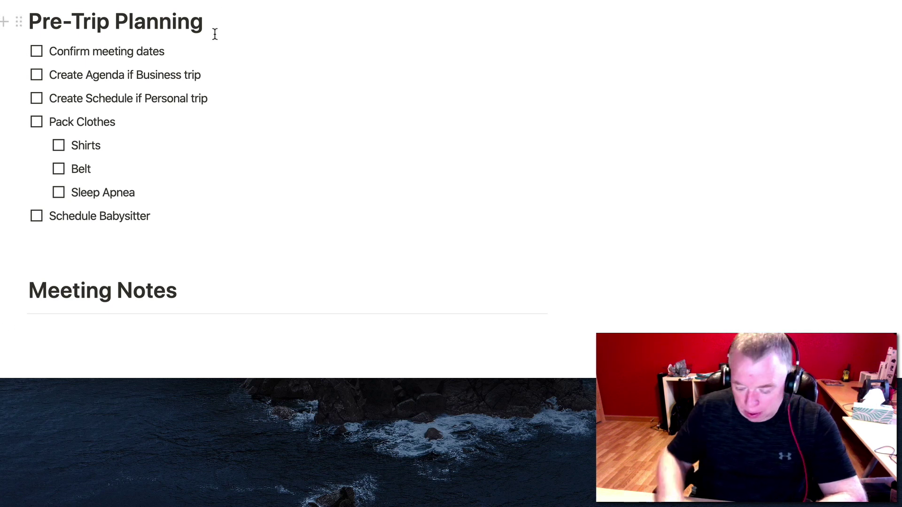
key("Return")
type("/dive")
key("BackSpace")
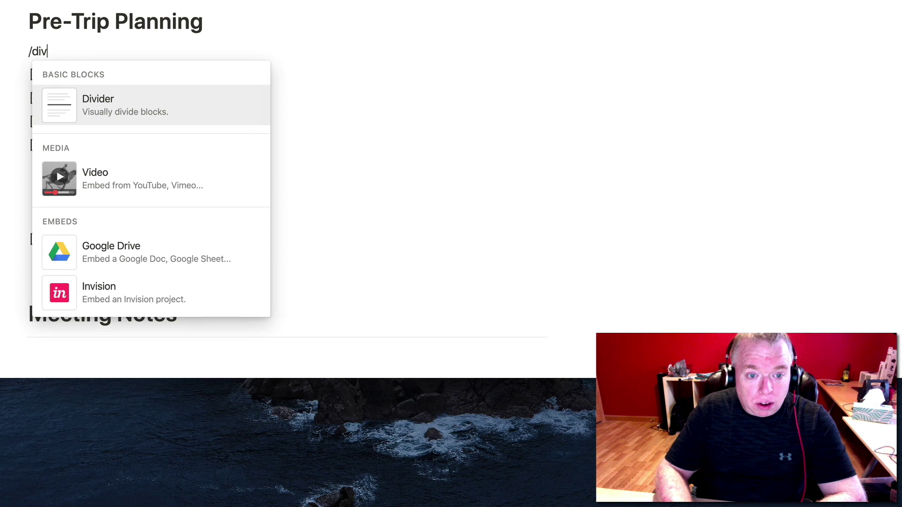
key("Return")
Insert the orange notebook emoji at the start of the Meeting Notes heading.
left_click(134, 333)
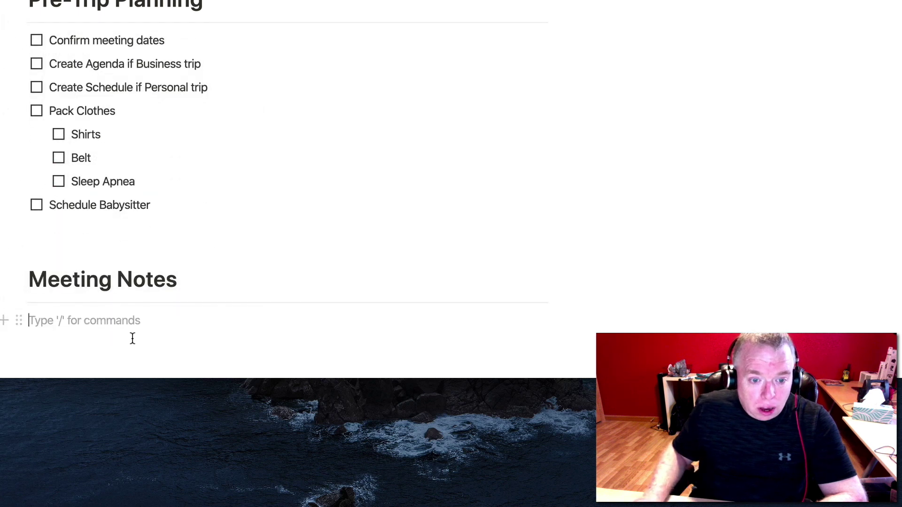
left_click(33, 282)
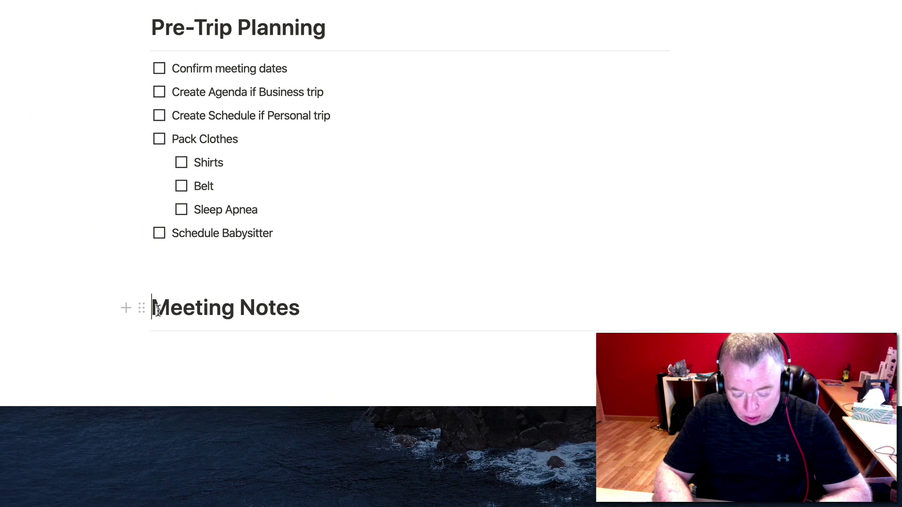
key("ctrl+super+space")
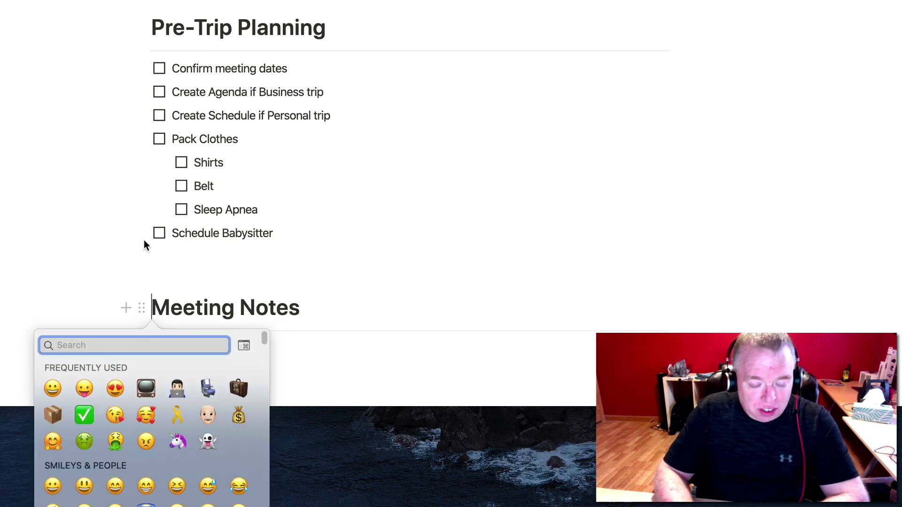
type("noteboo")
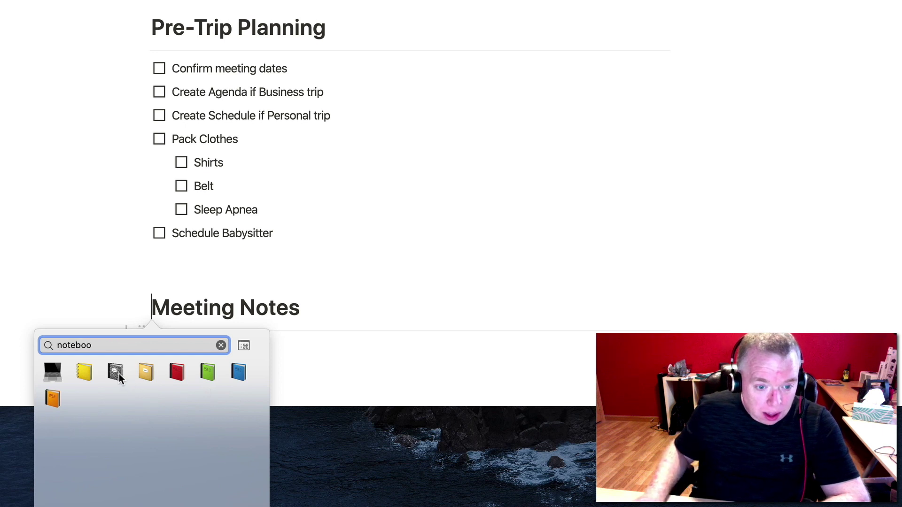
left_click(53, 399)
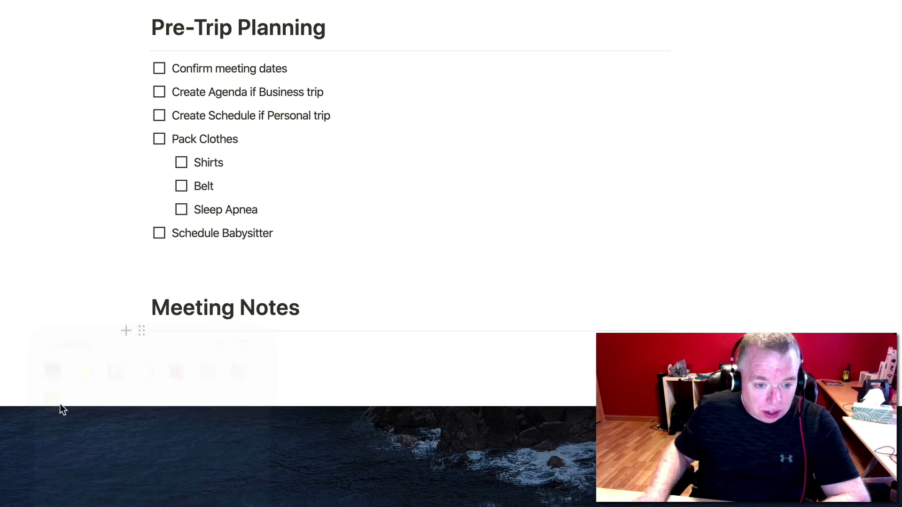
left_click(187, 348)
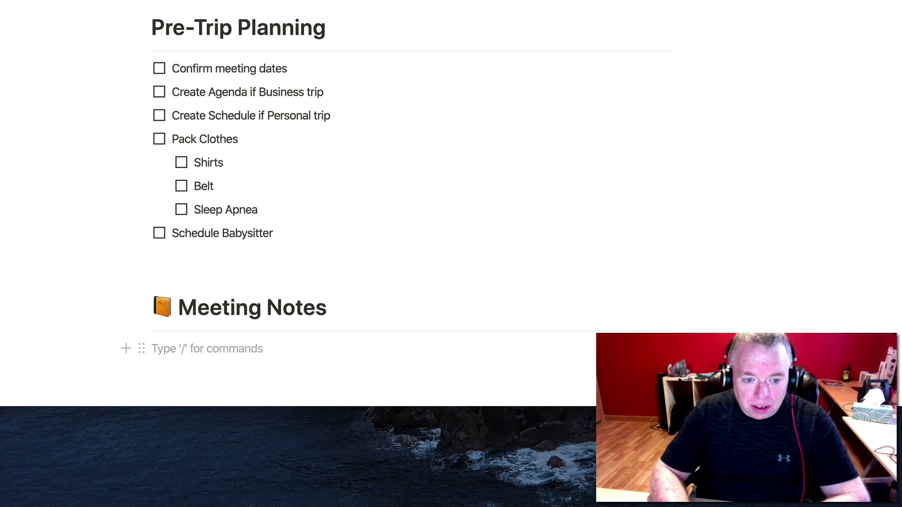
type("/")
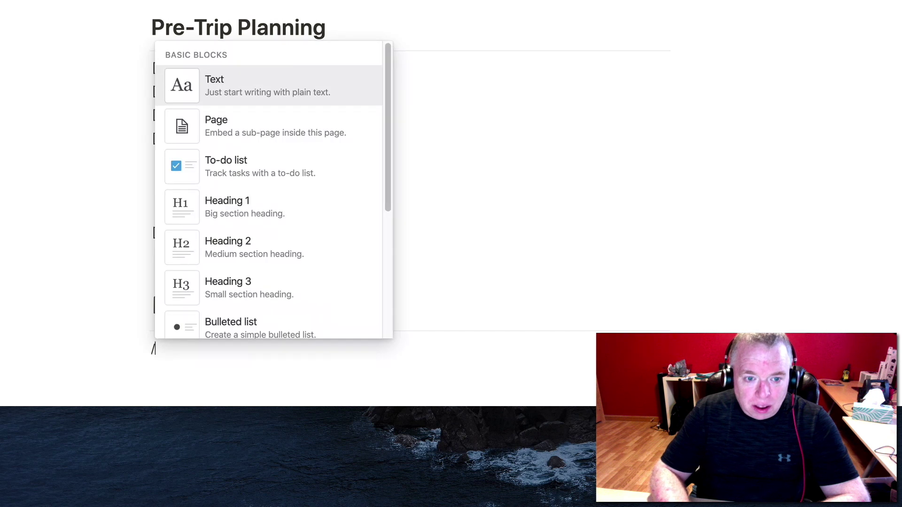
type("li")
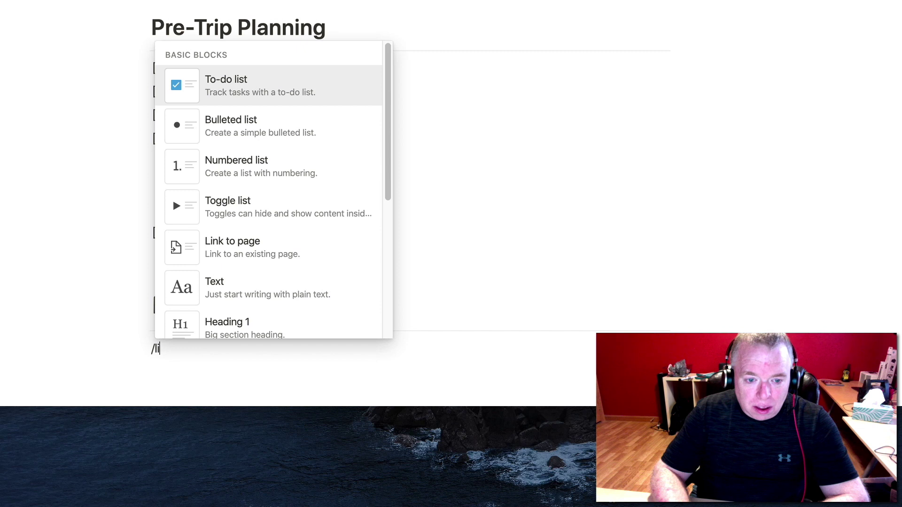
Add bullets 'Customer really excited', 'dkslls' and 'ldld' under Meeting Notes, then end the list.
key("BackSpace")
key("BackSpace")
key("BackSpace")
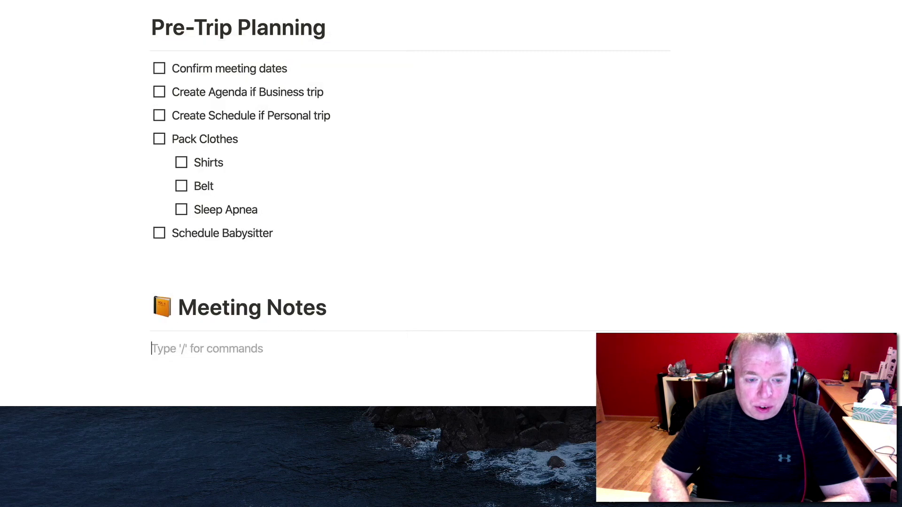
type("/bu")
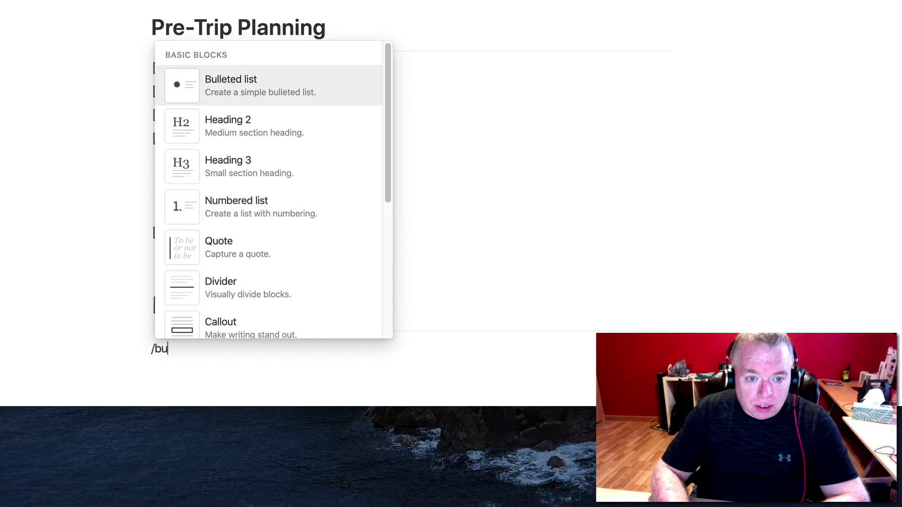
key("Return")
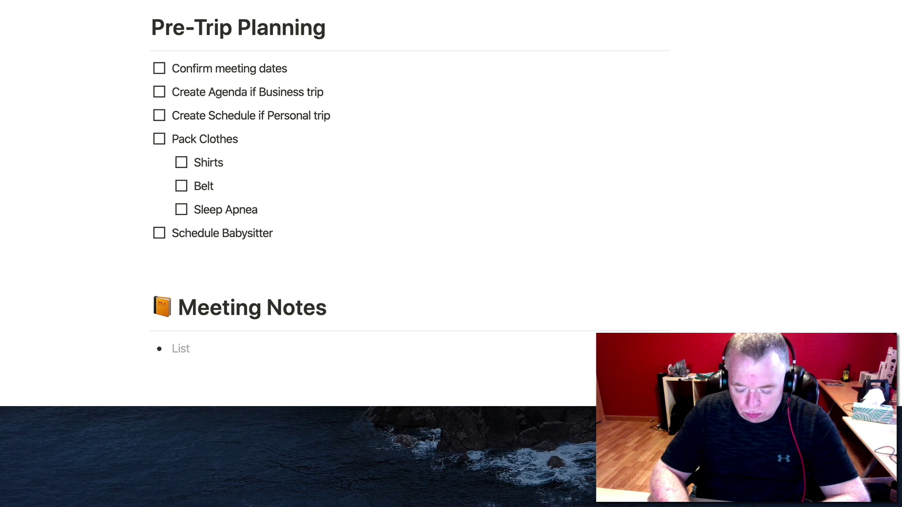
type("Customer ")
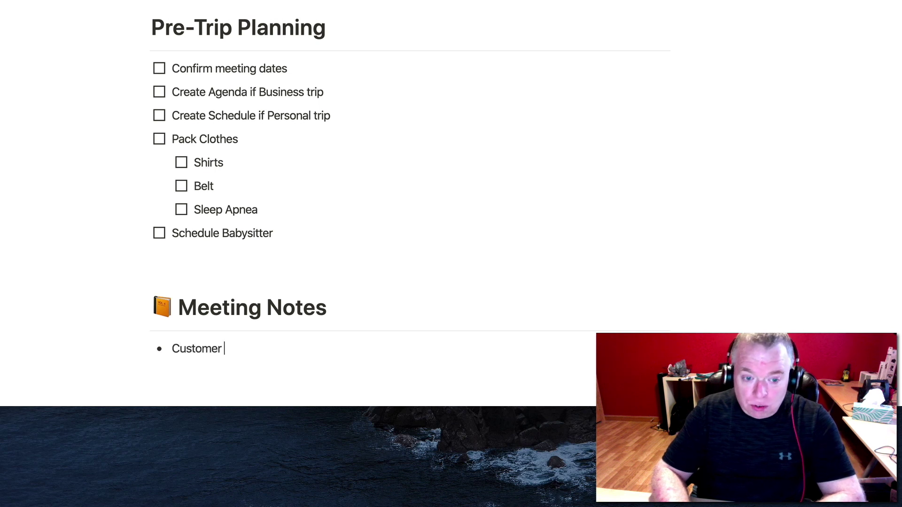
type("really e")
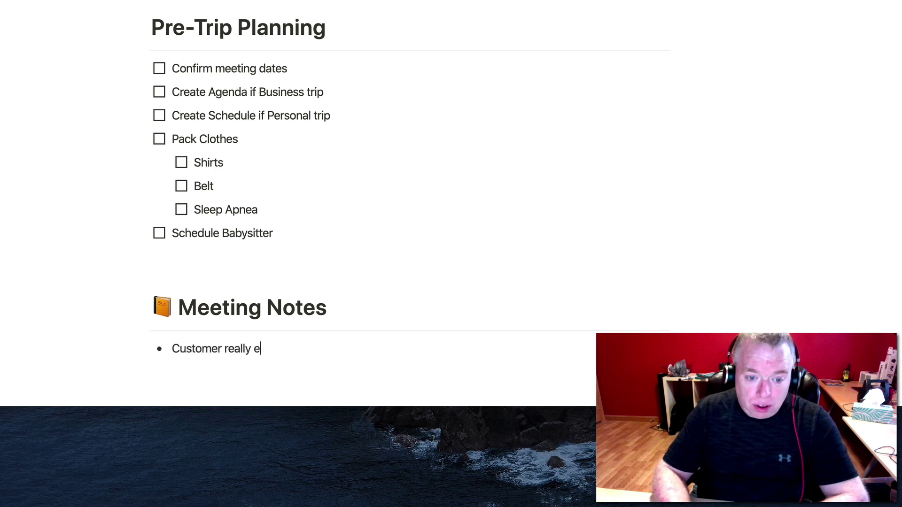
type("xcitied a")
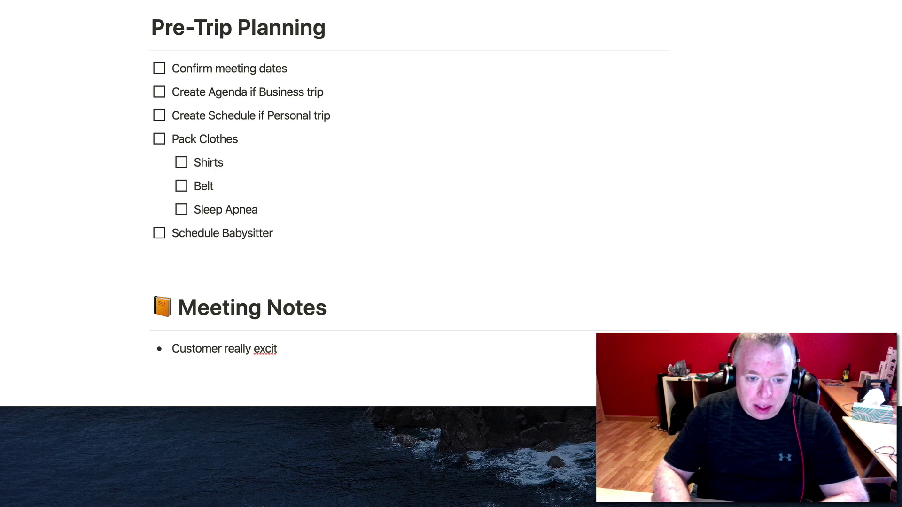
key("Return")
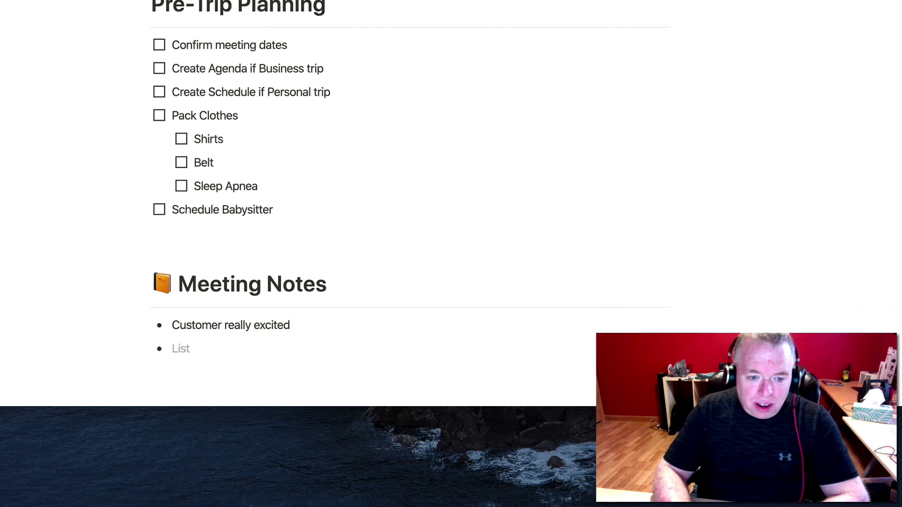
type("dkslls")
key("Return")
type("ldld")
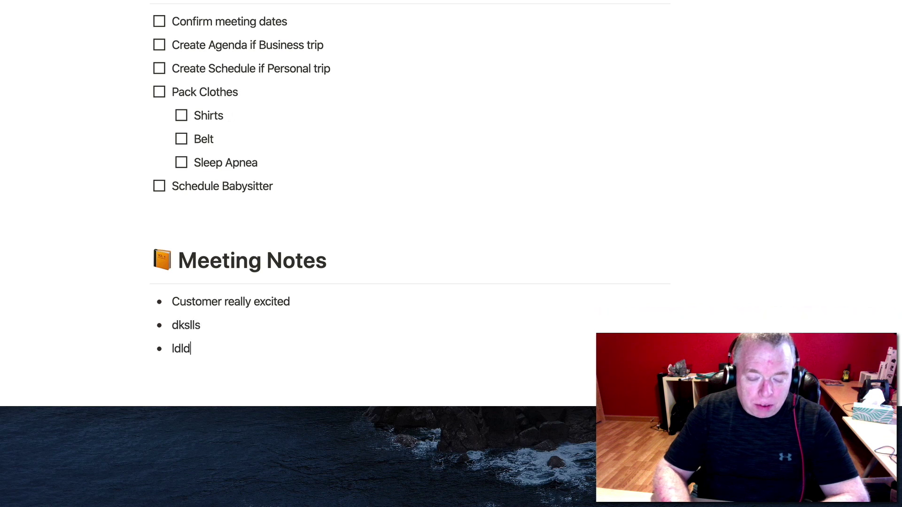
key("Return")
key("BackSpace")
key("Return")
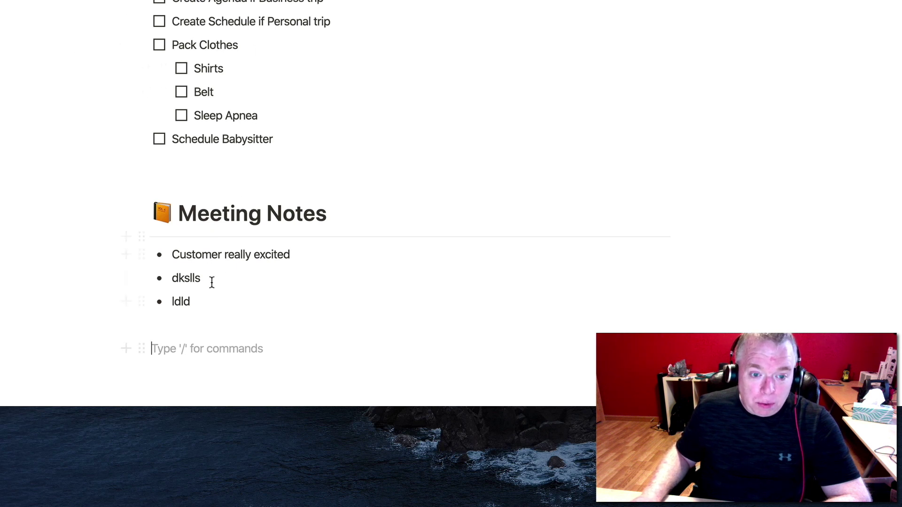
Insert a Template button block on the line below the Trip [TEMPLATE] link in Travel Log.
scroll(270, 278, "up", 4)
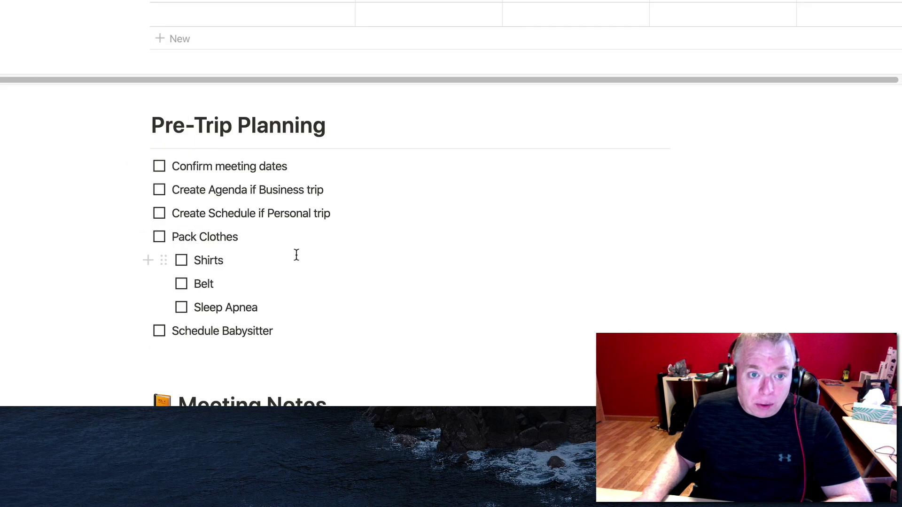
scroll(480, 188, "down", 6)
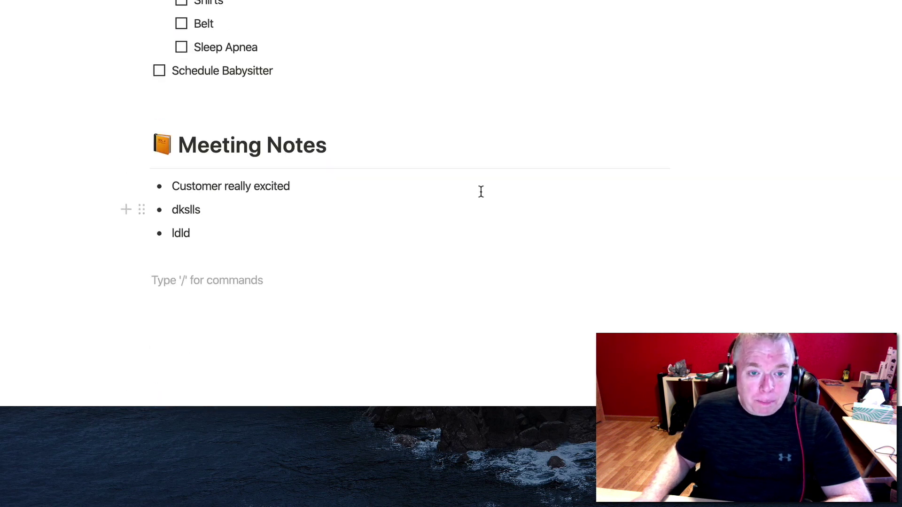
scroll(481, 191, "up", 4)
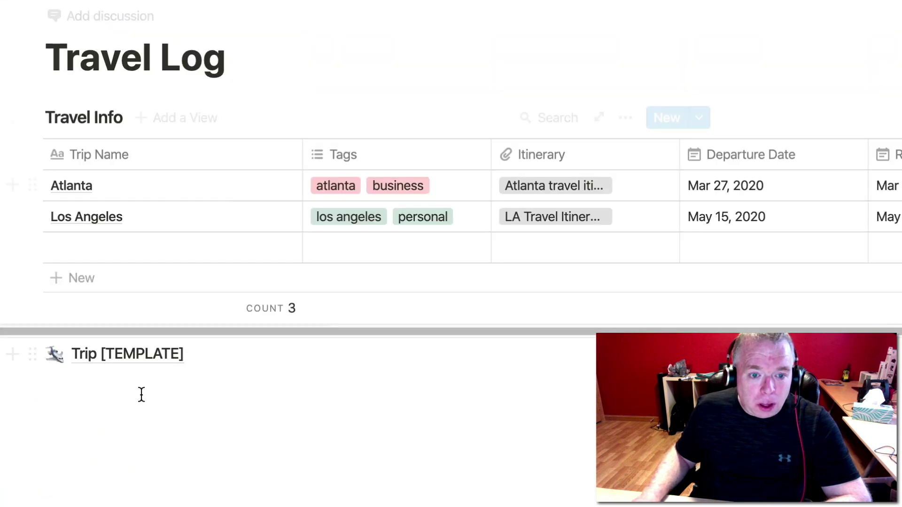
left_click(141, 393)
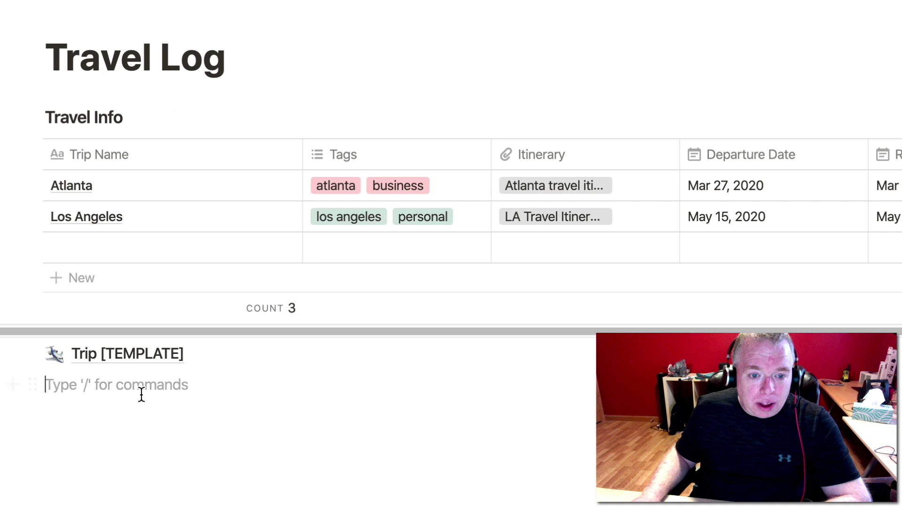
type("/")
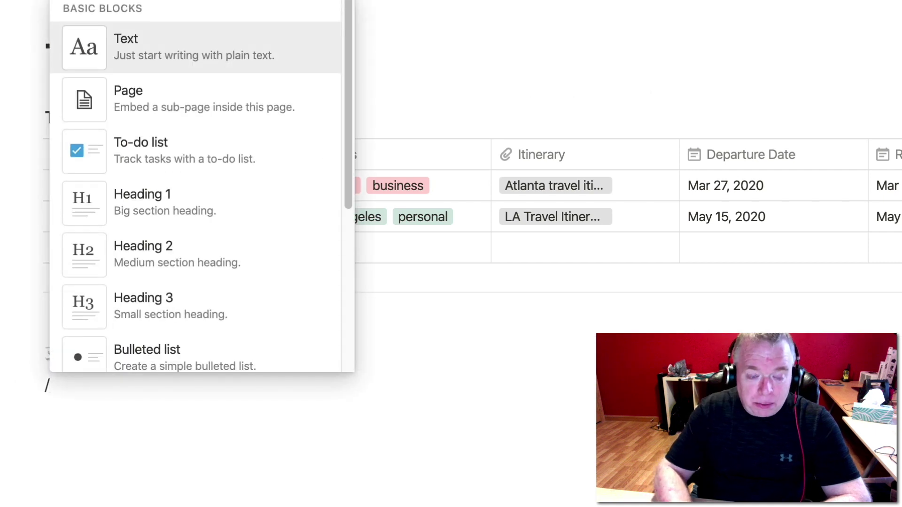
type("templ")
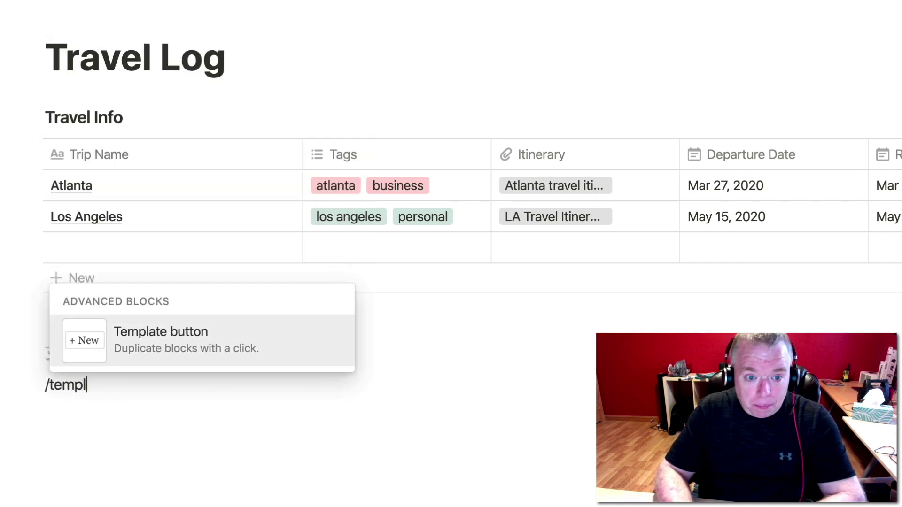
left_click(226, 351)
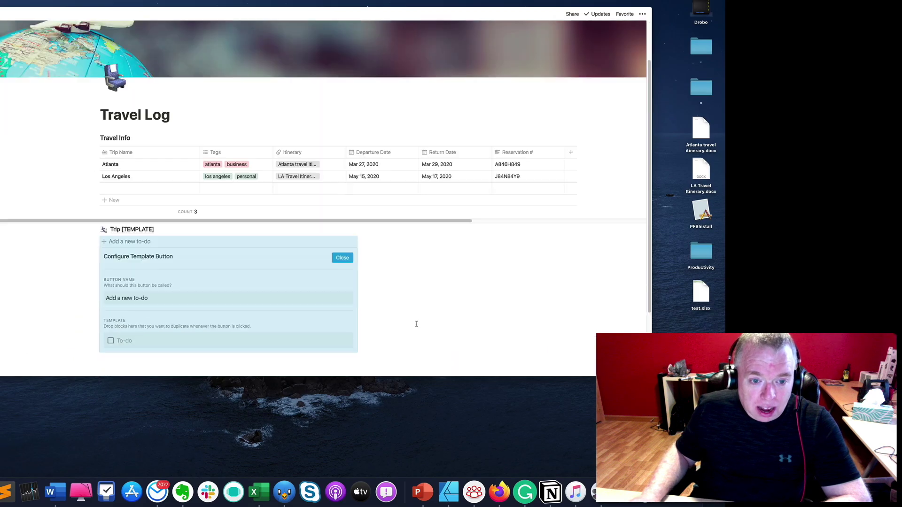
Rename the template button to 'Create New Trip'.
scroll(416, 324, "down", 2)
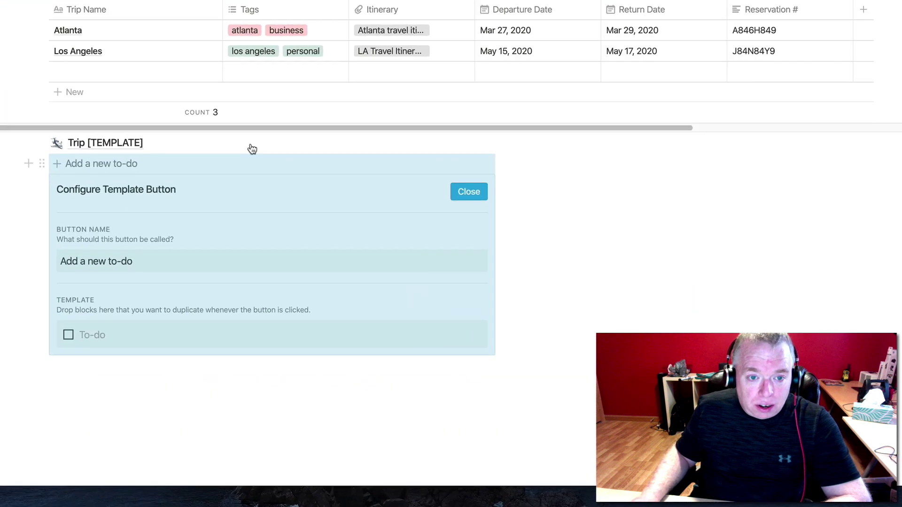
left_click(412, 273)
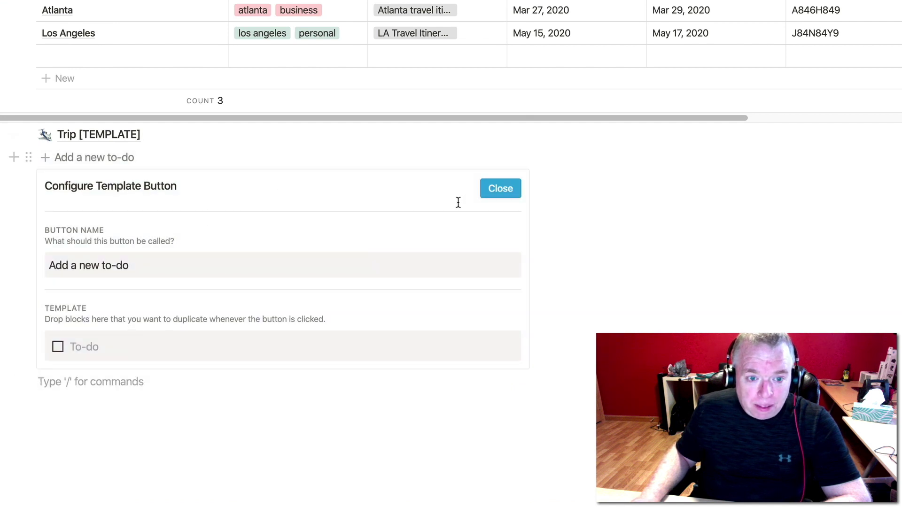
left_click(124, 265)
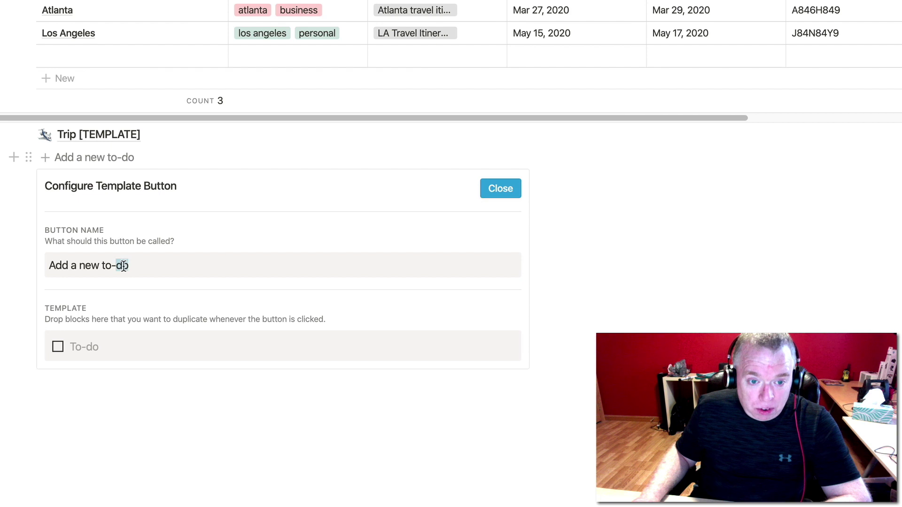
key("super+a")
key("BackSpace")
type("C")
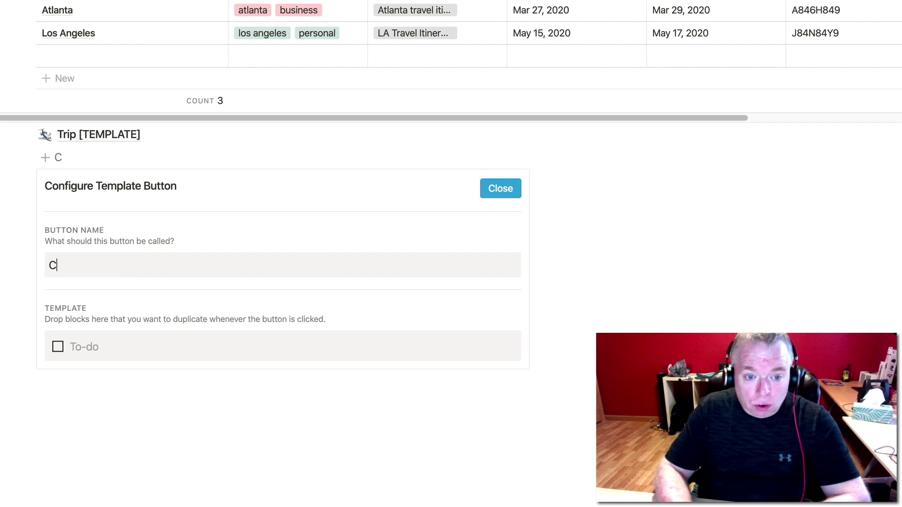
type("reate New Trip")
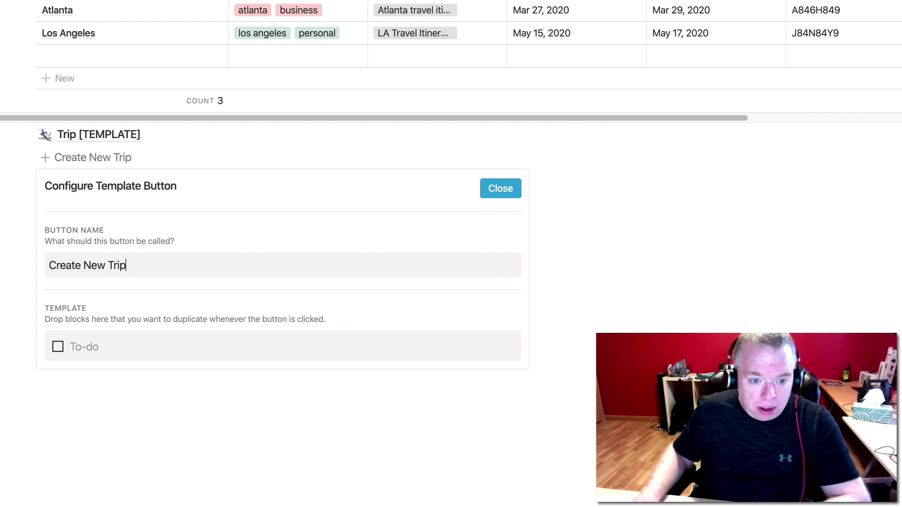
Replace the template's empty to-do with the Trip [TEMPLATE] page block.
left_click(217, 352)
key("BackSpace")
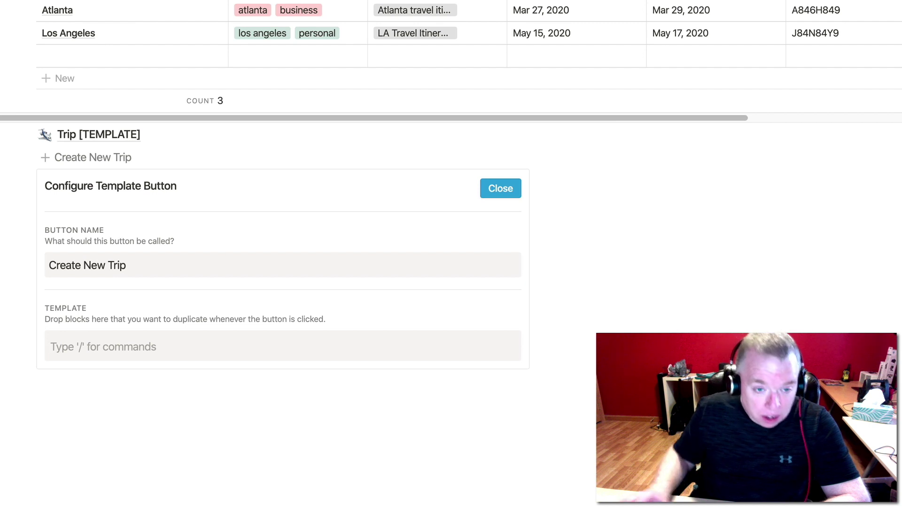
left_click(95, 136)
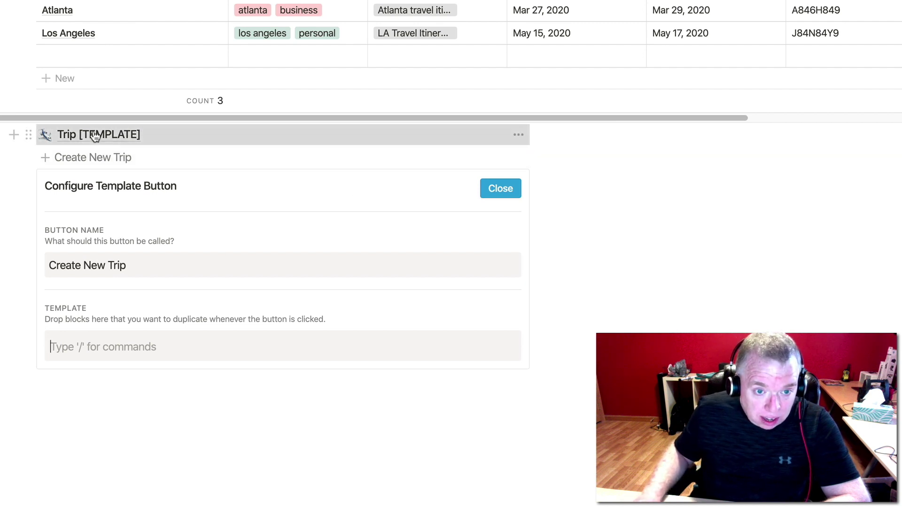
left_click_drag(95, 135, 105, 345)
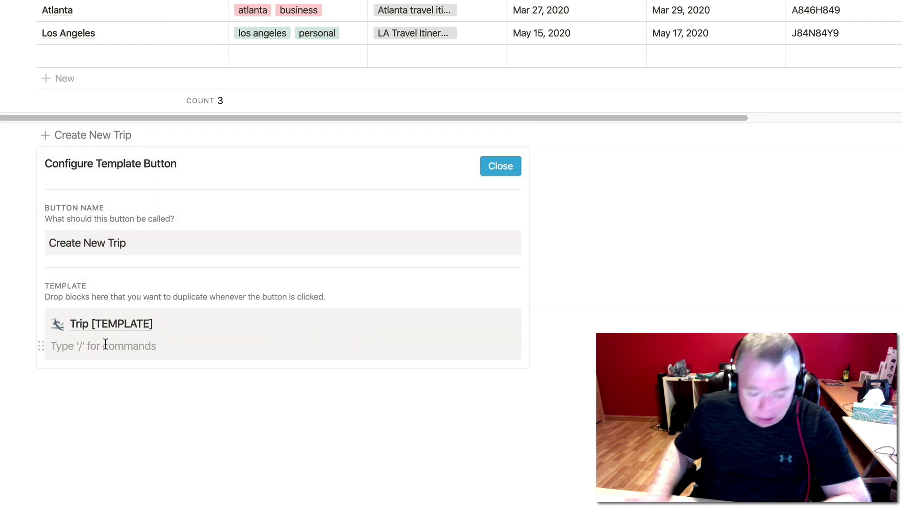
left_click(78, 225)
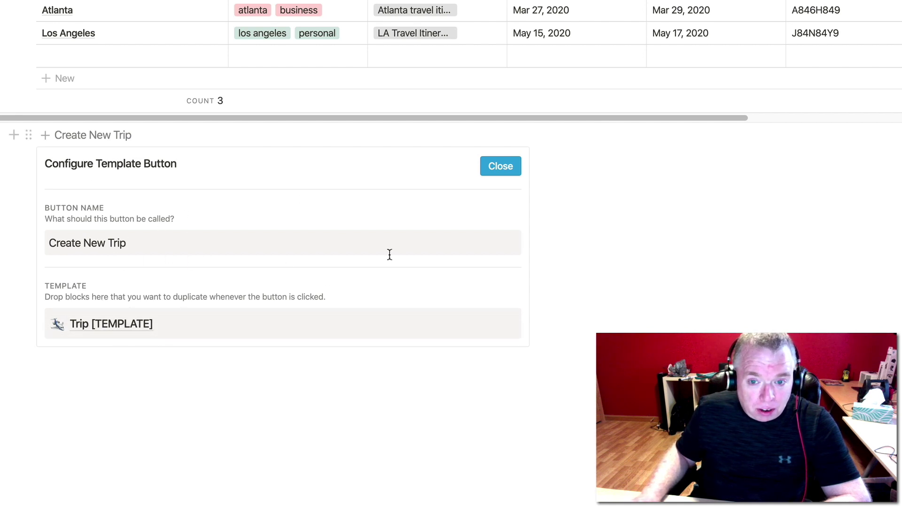
Generate a trip page with Create New Trip and retitle it 'Trip to Atlanta'.
left_click(500, 171)
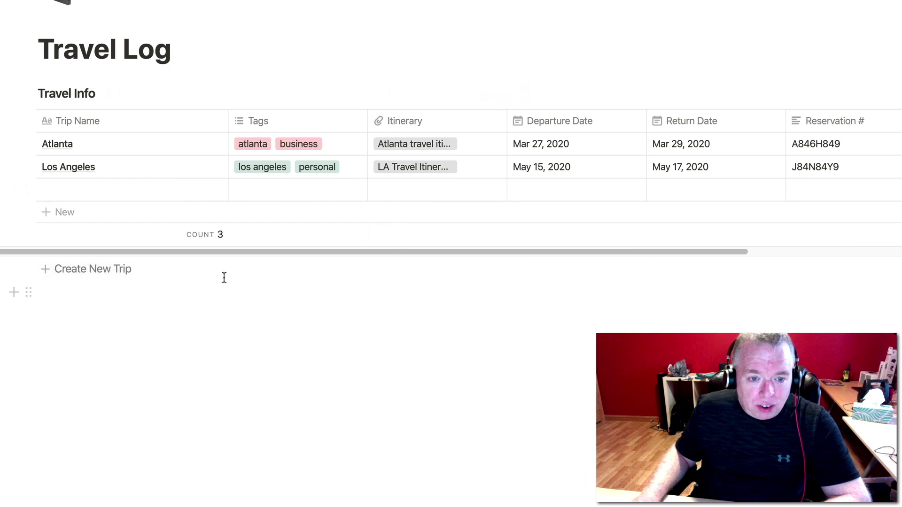
left_click(114, 272)
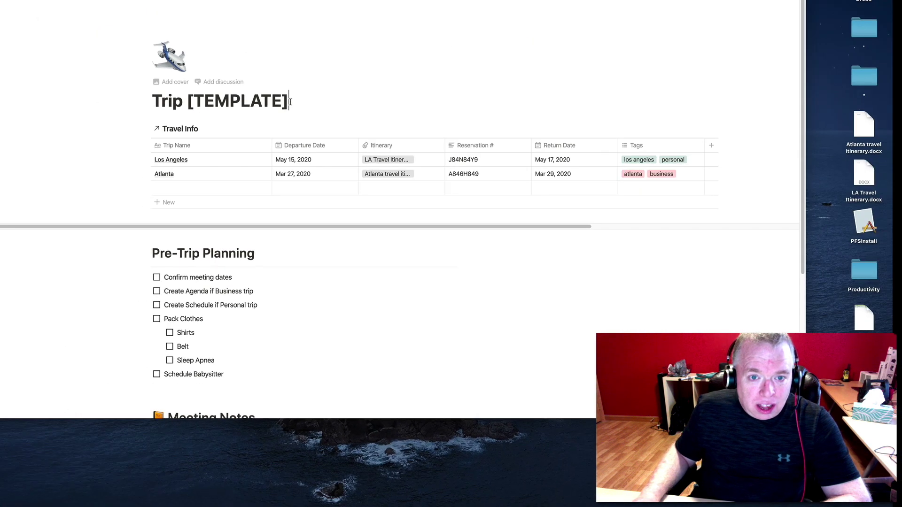
left_click_drag(290, 102, 180, 105)
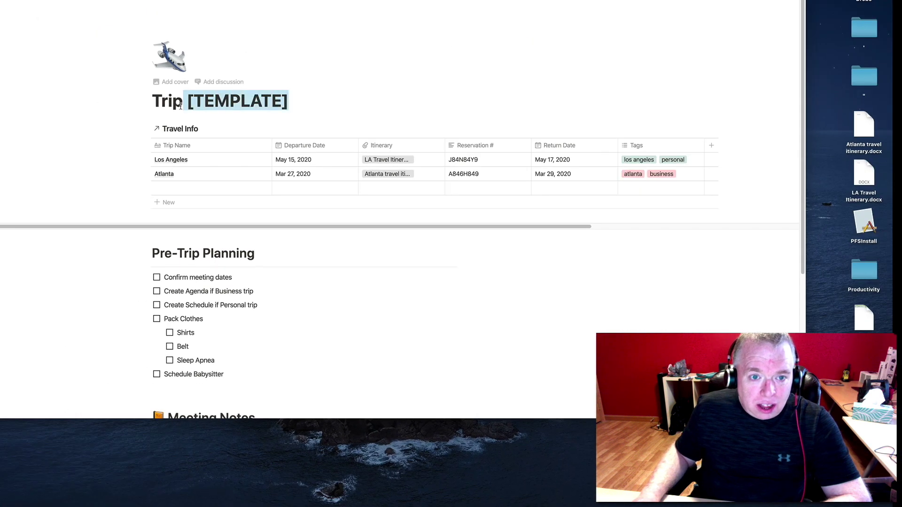
type("to ")
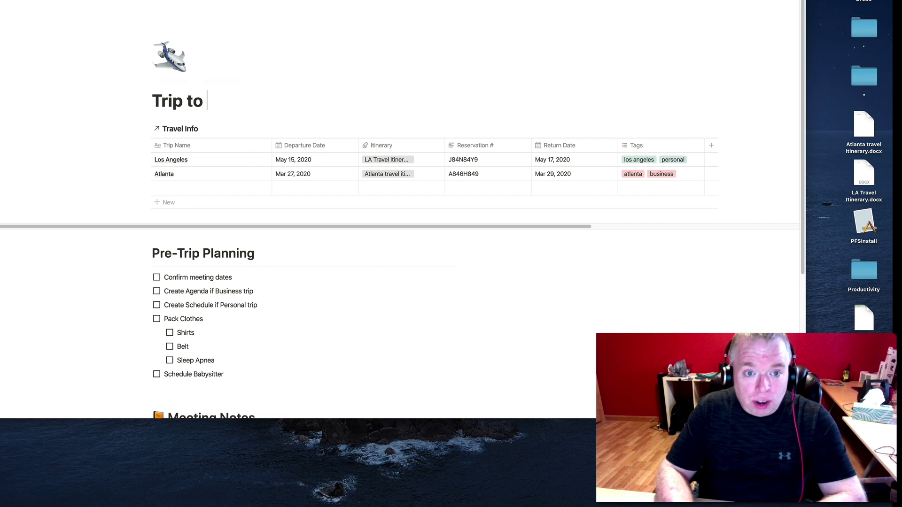
type("Atlanta")
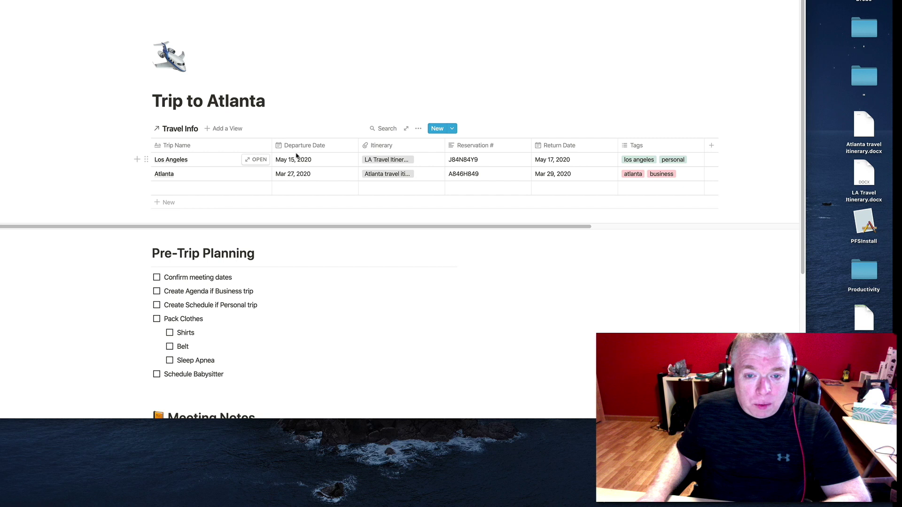
Filter the Travel Info table to Trip Name contains 'Atlanta'.
left_click(215, 150)
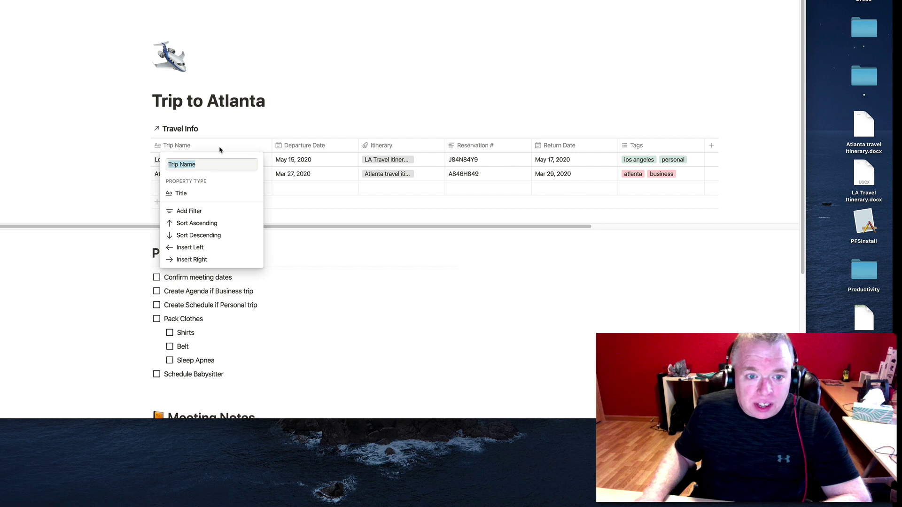
left_click(211, 214)
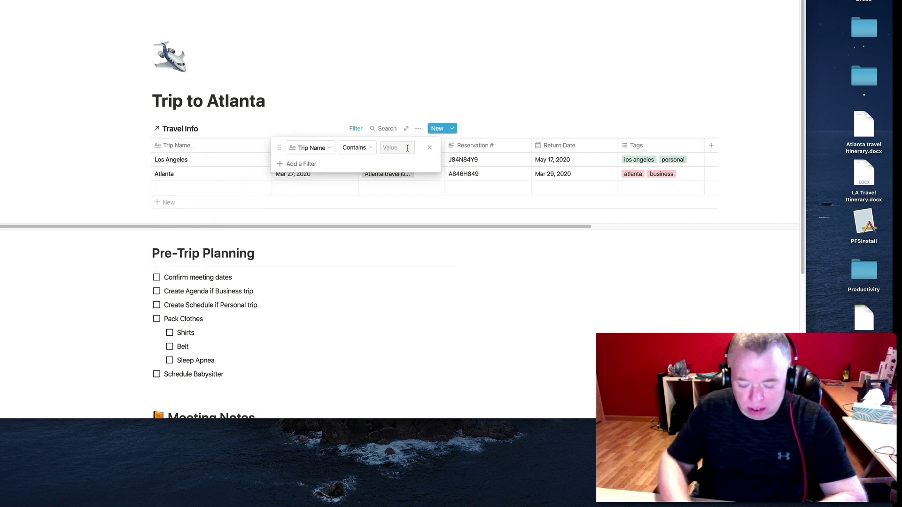
type("Atlanta")
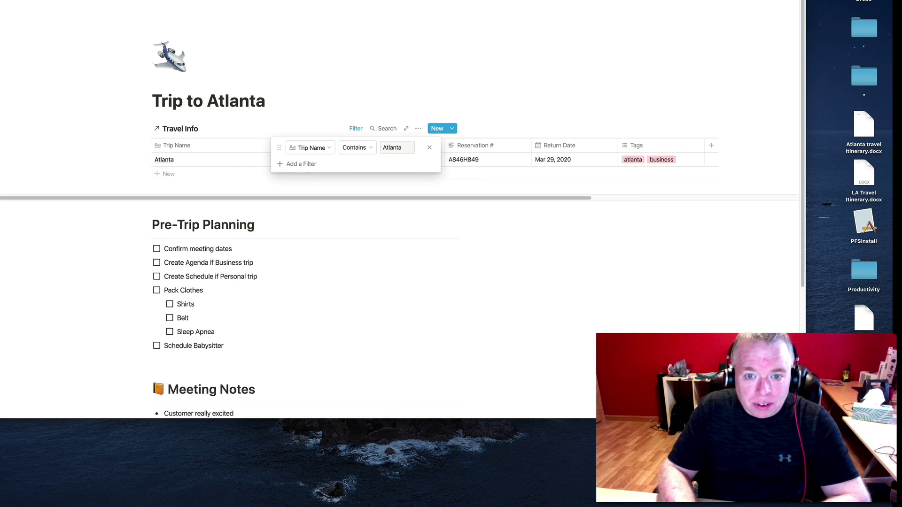
left_click(130, 288)
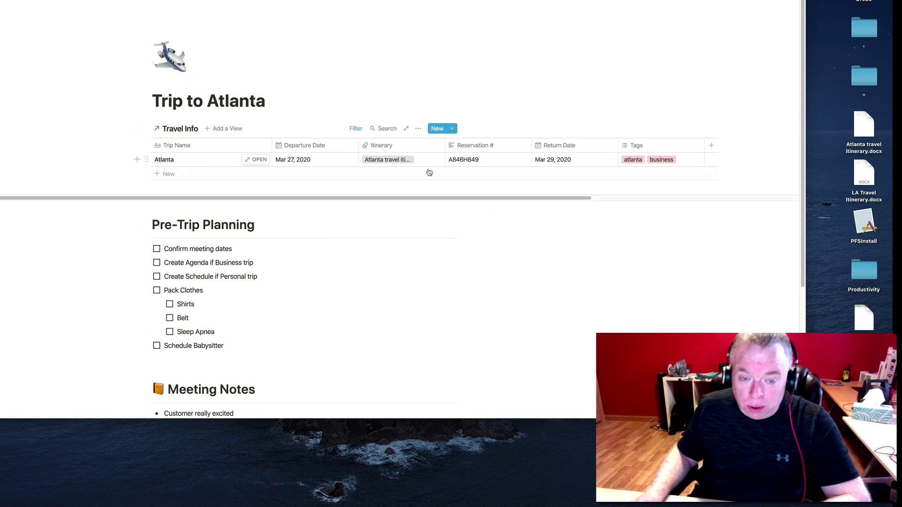
scroll(308, 290, "down", 1)
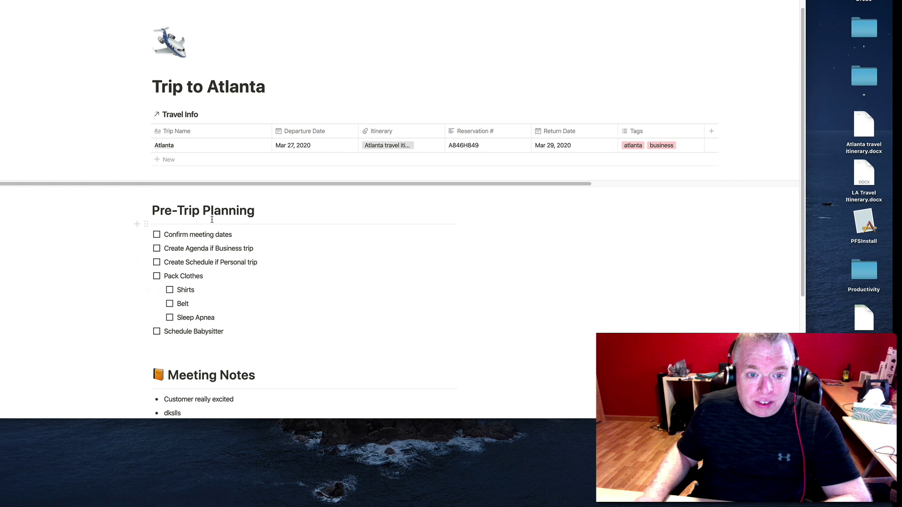
Add a 'Rent a Car' to-do after Schedule Babysitter and turn the trailing empty to-do into plain text.
scroll(211, 221, "down", 3)
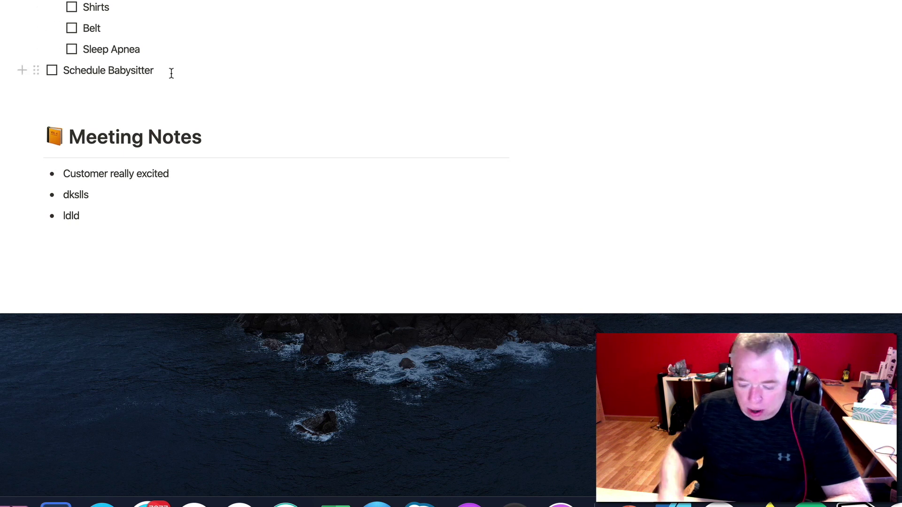
key("Return")
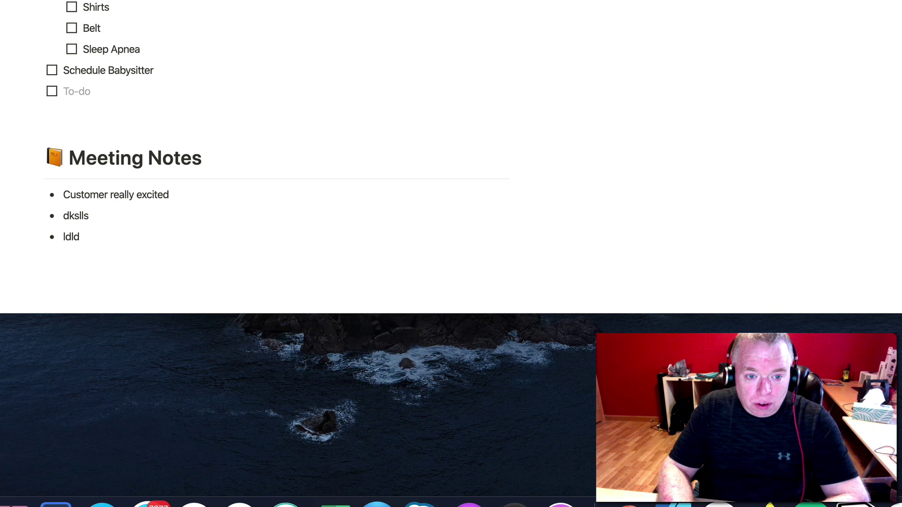
type("Ren")
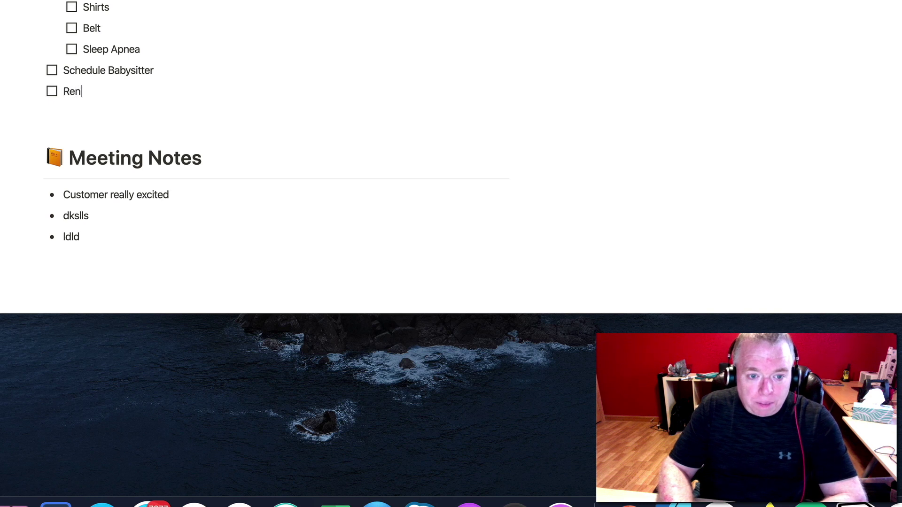
type("t a Car")
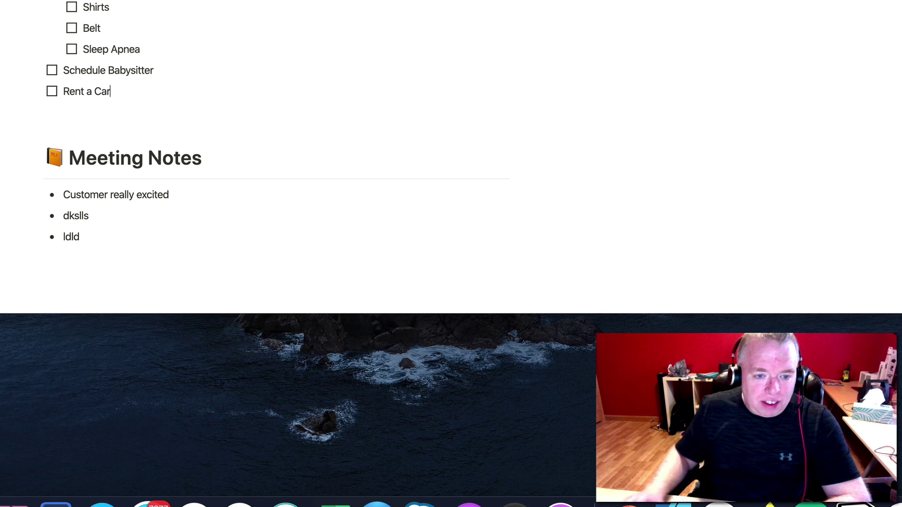
key("Return")
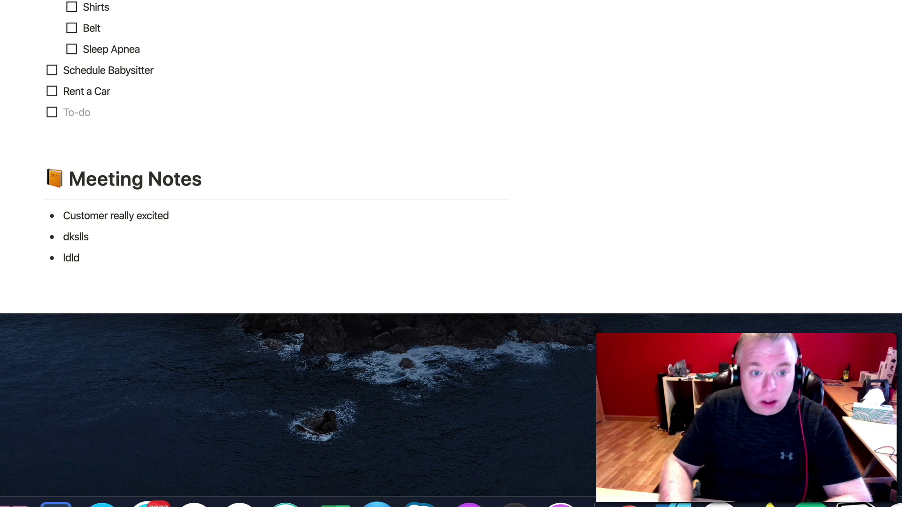
scroll(254, 155, "down", 1)
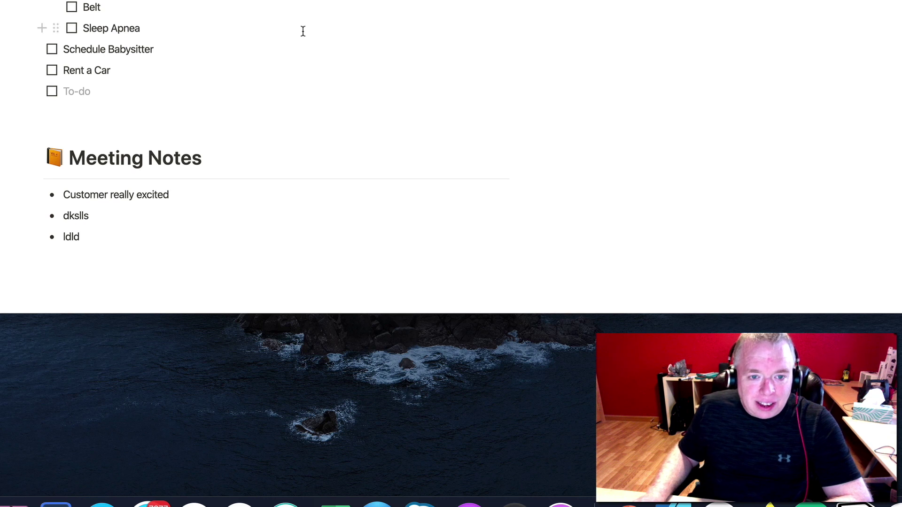
left_click(88, 95)
key("BackSpace")
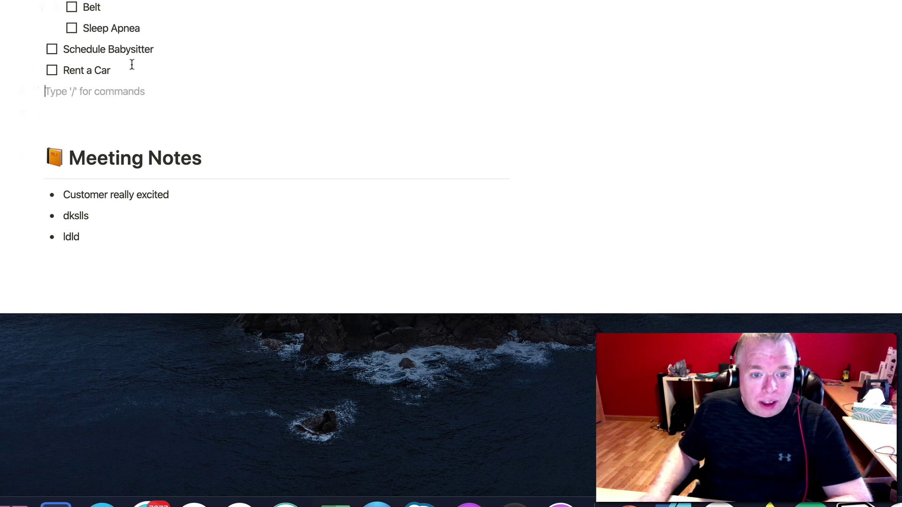
left_click_drag(170, 194, 49, 226)
Write the Meeting Notes about a client follow-up meeting and 'Send client updated proposal', then return to Travel Log.
type("Need to cor")
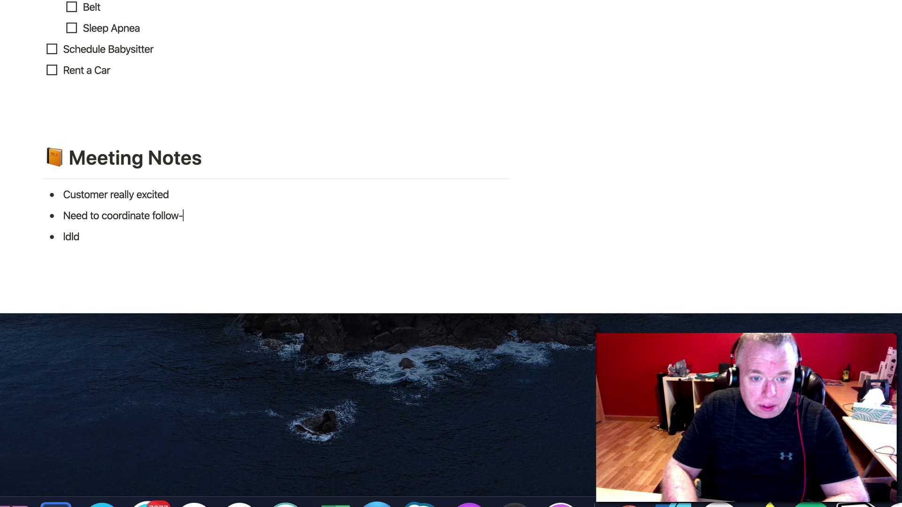
type("meetin")
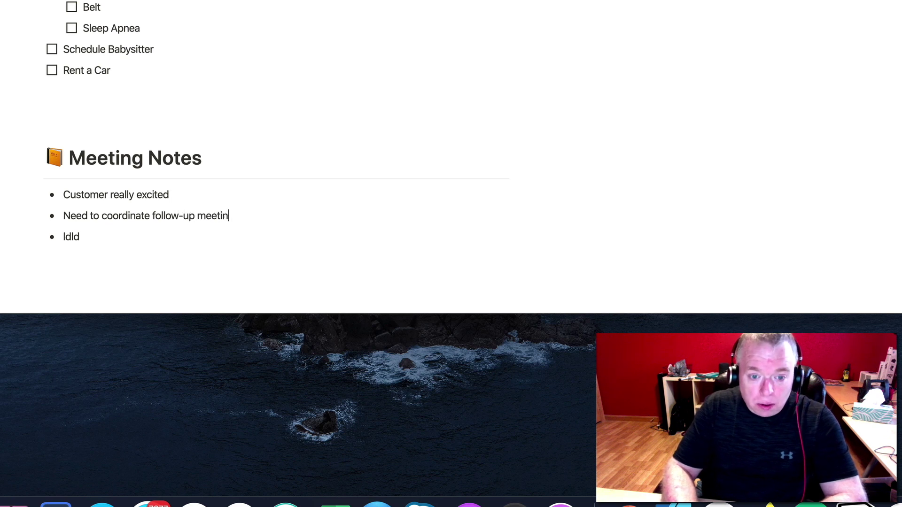
type("g with lc")
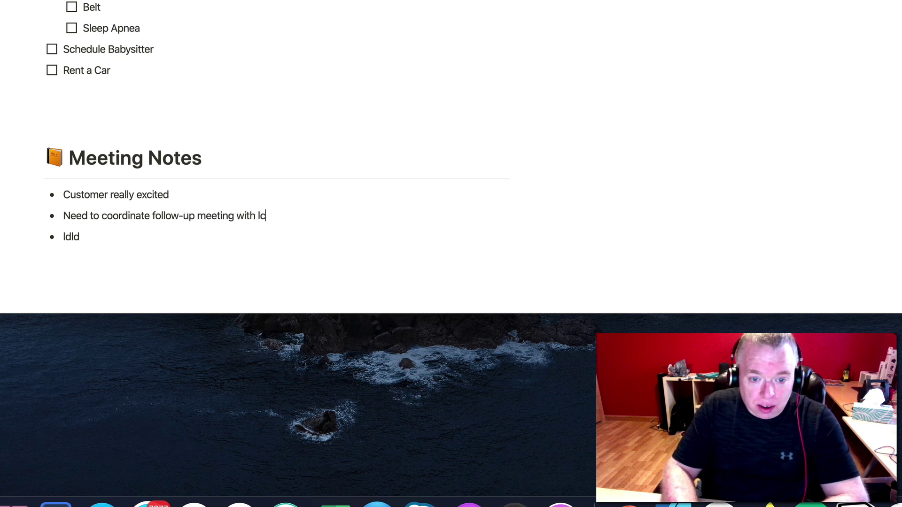
key("BackSpace")
key("BackSpace")
type("client")
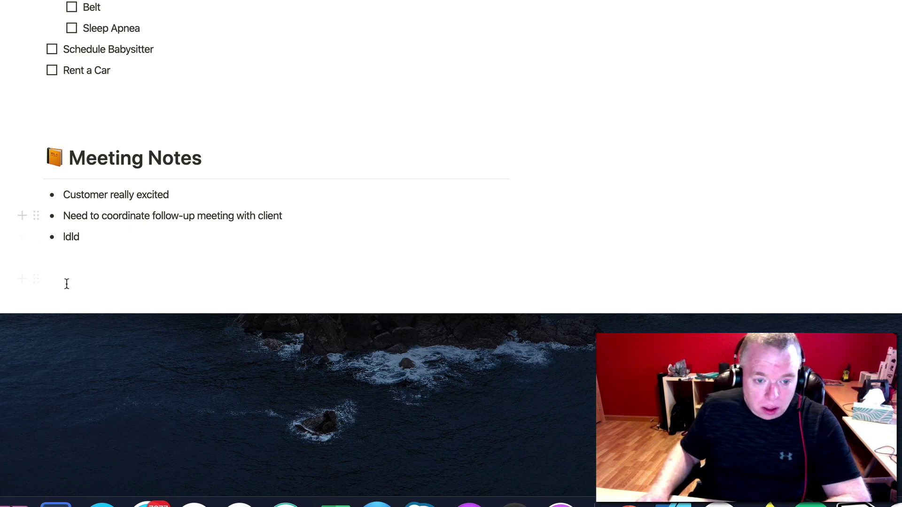
left_click(85, 237)
key("BackSpace")
key("BackSpace")
key("BackSpace")
key("BackSpace")
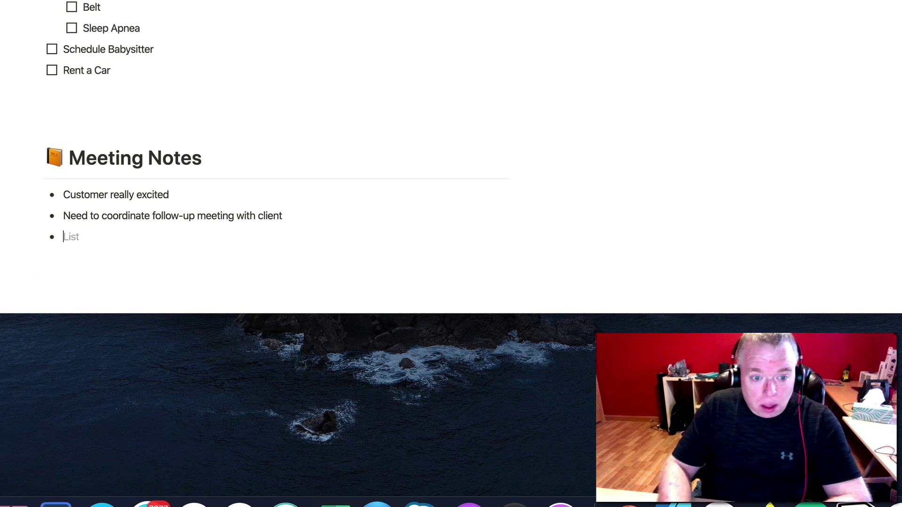
type("Send custo")
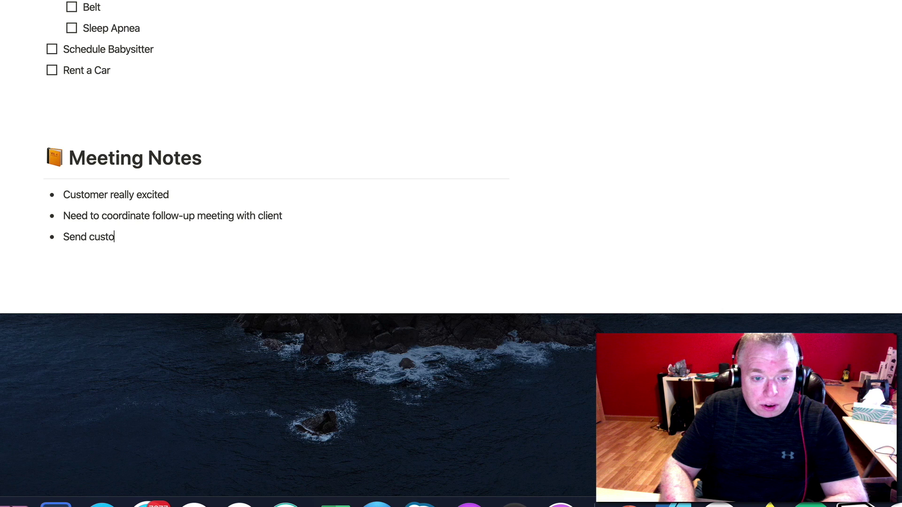
key("BackSpace")
key("BackSpace")
key("BackSpace")
key("BackSpace")
type("lient updated")
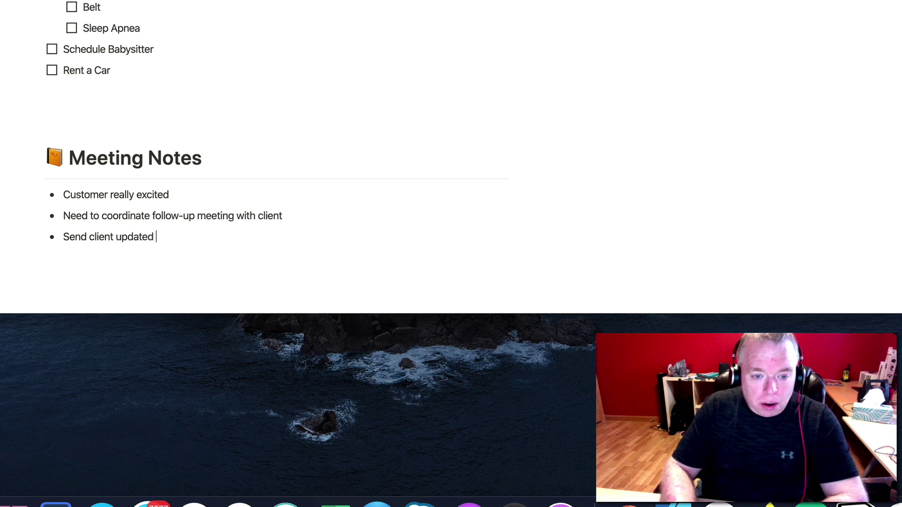
type(" proposal")
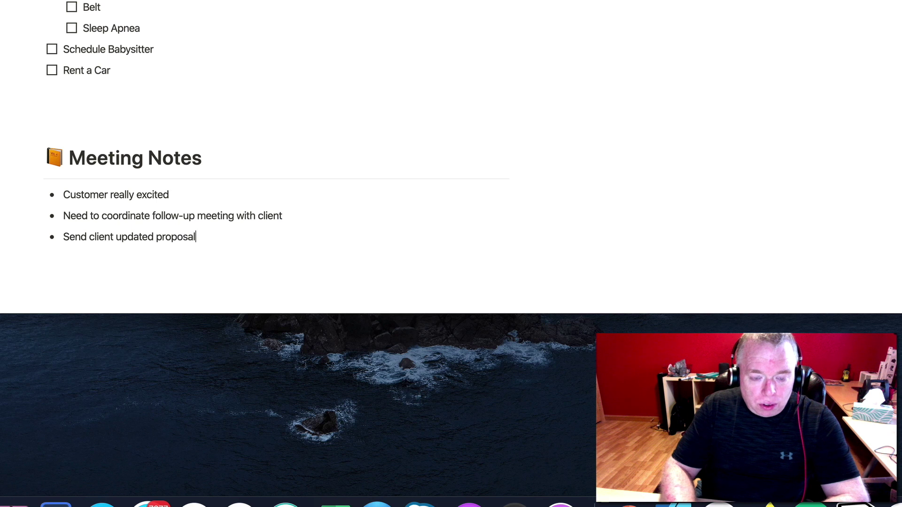
key("Return")
key("Return")
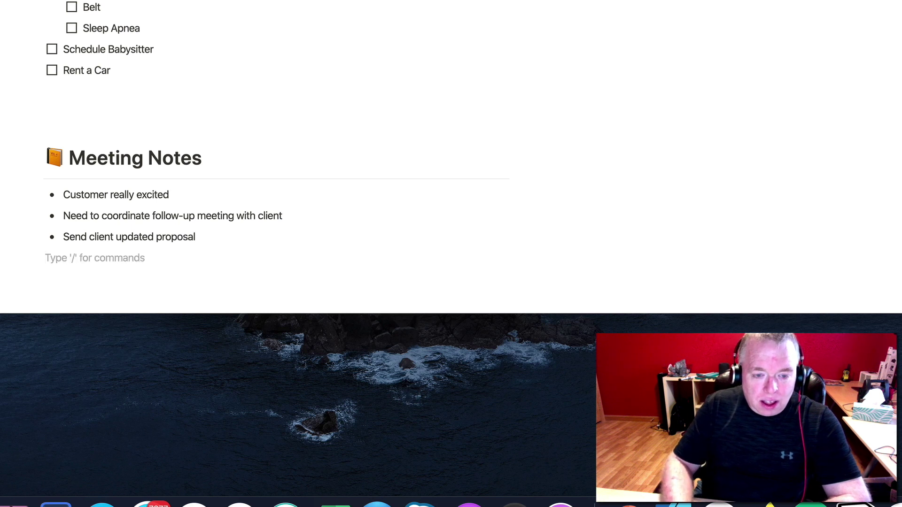
key("Return")
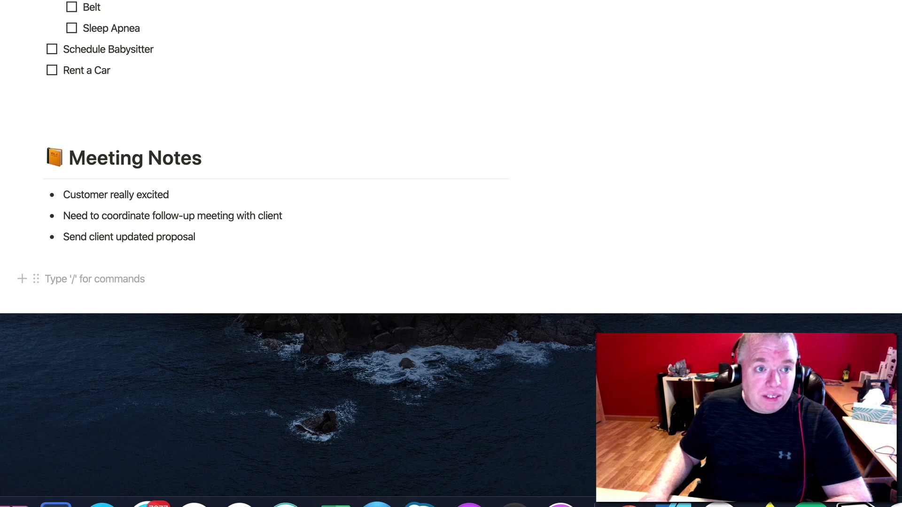
key("super+bracketleft")
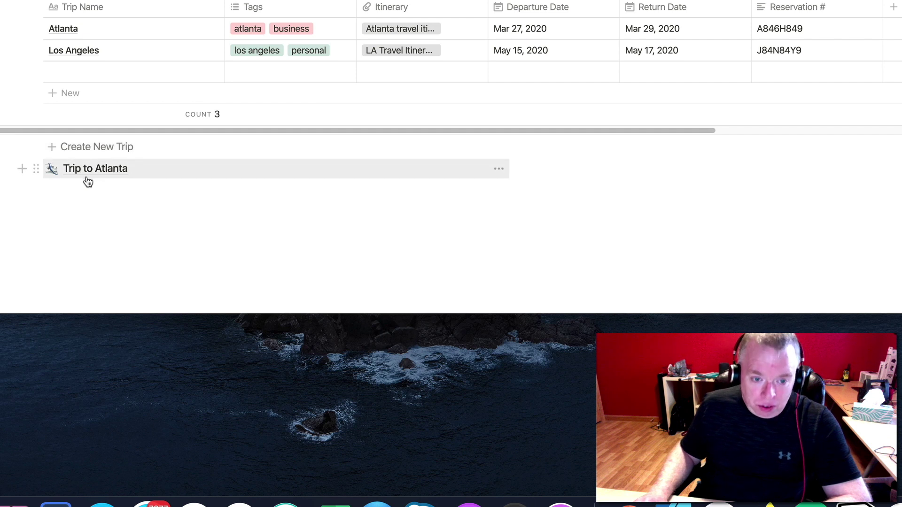
Use the Create New Trip template button to make a second trip page.
left_click(99, 147)
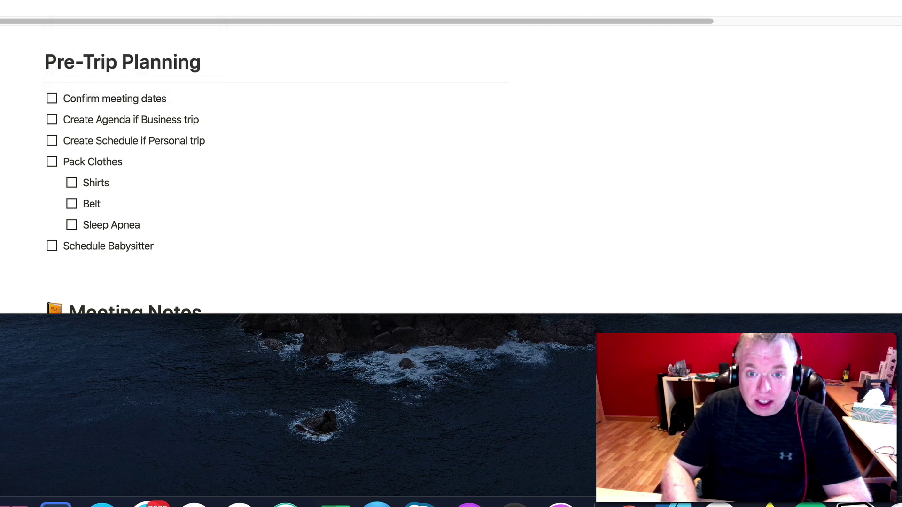
Delete the 'Create Agenda if Business trip' to-do from the checklist.
scroll(451, 157, "down", 3)
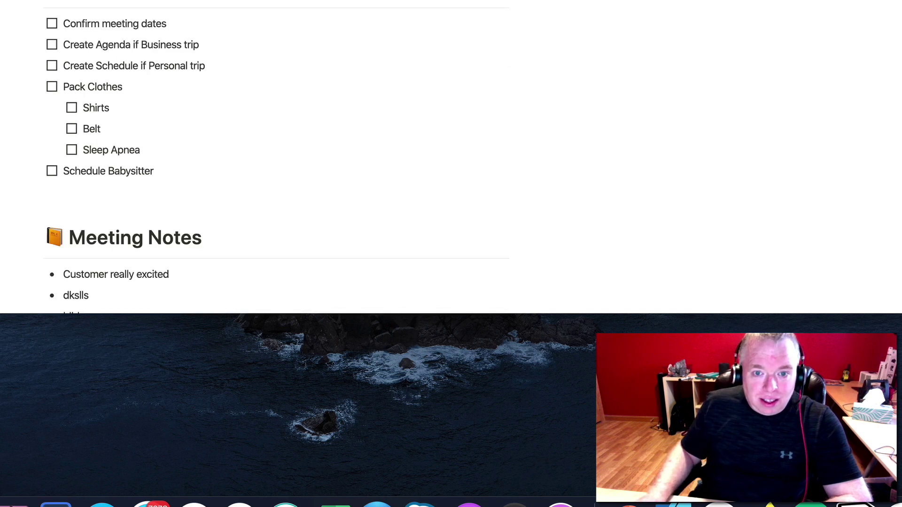
scroll(451, 157, "up", 3)
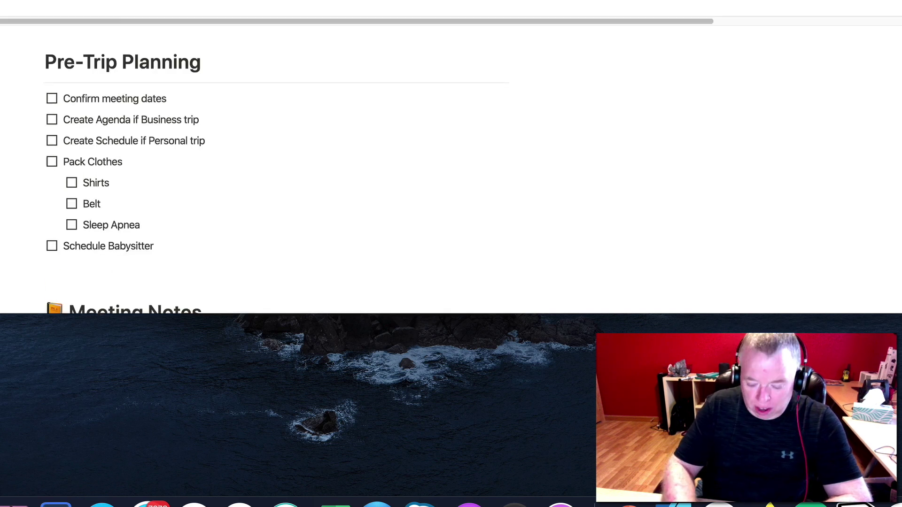
scroll(451, 157, "down", 2)
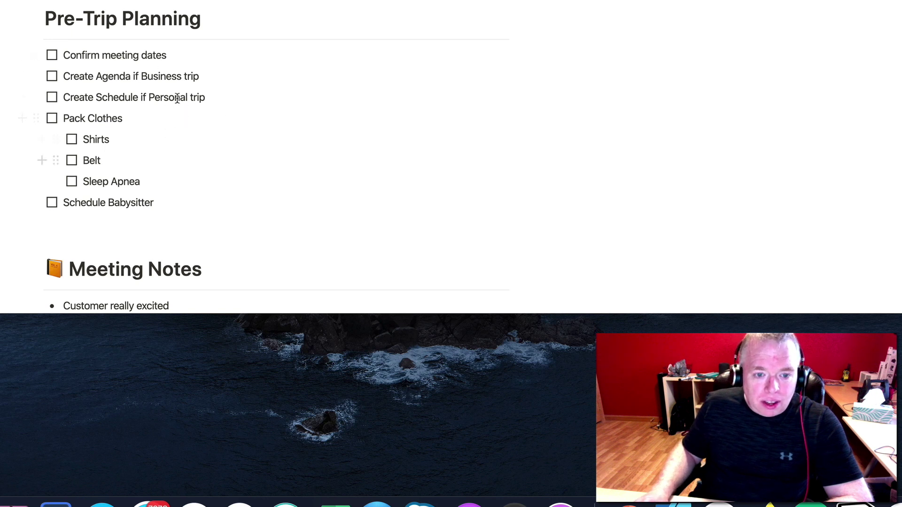
left_click_drag(202, 77, 27, 82)
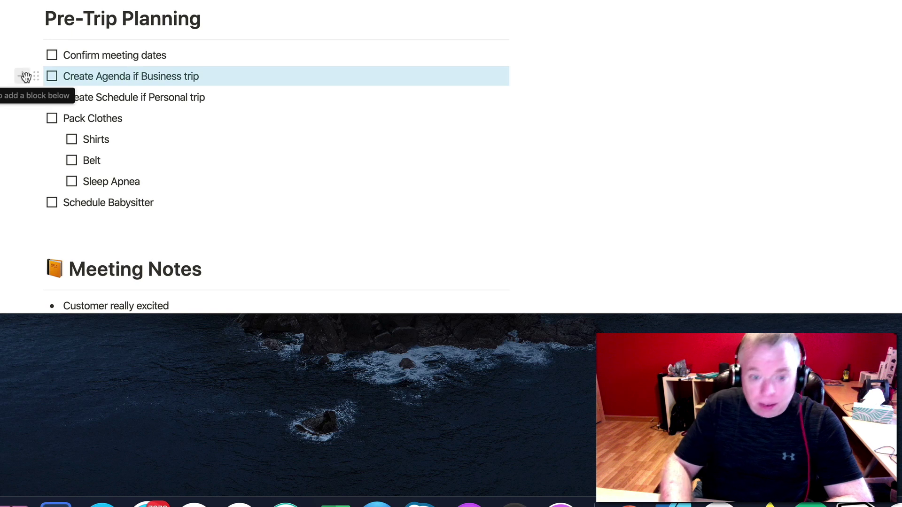
key("BackSpace")
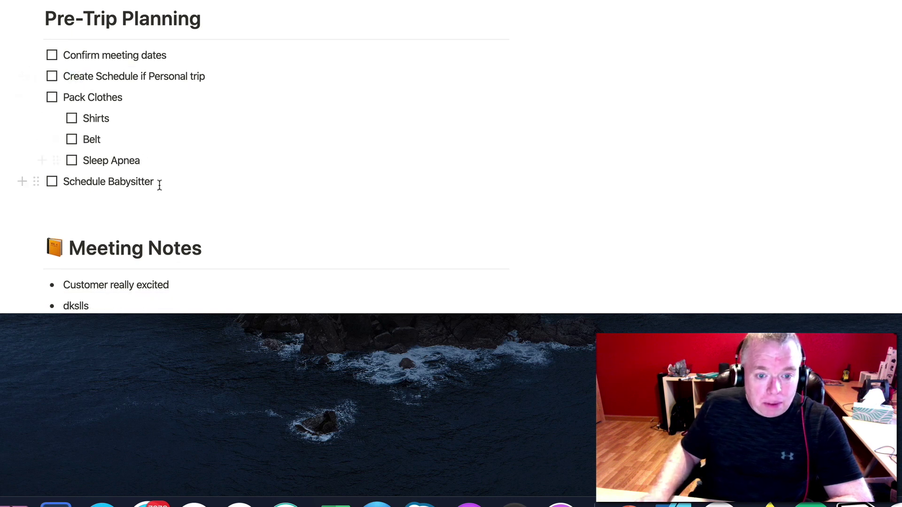
Add 'Go to Disneyland' and 'Check out Lakers game' to-dos below Schedule Babysitter.
left_click(156, 181)
key("Return")
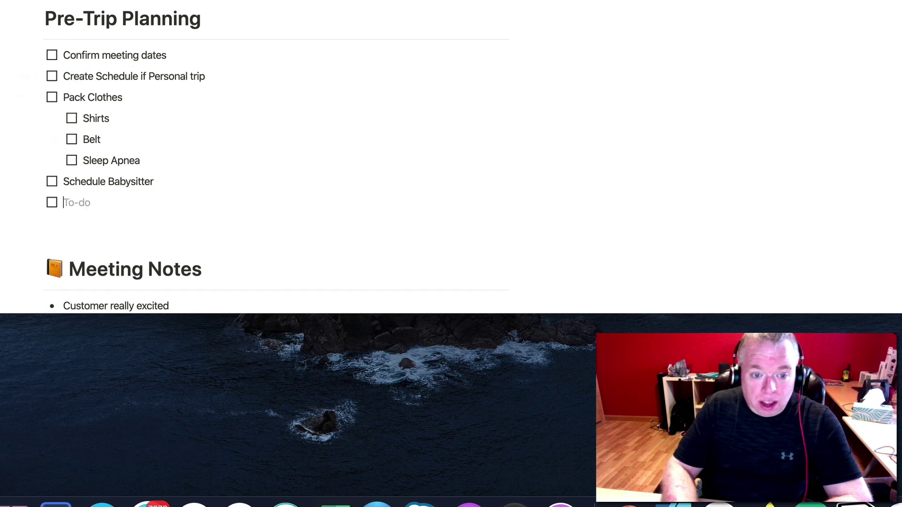
type("Go to Dis")
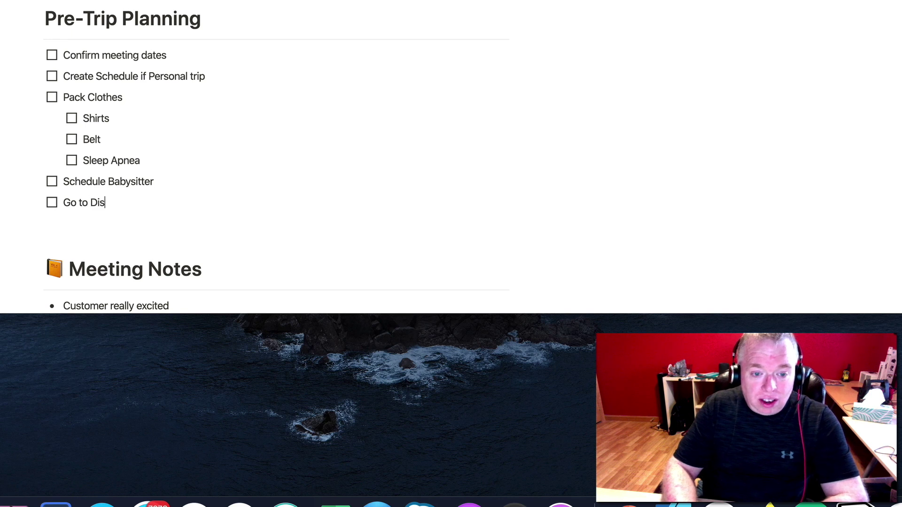
type("neylan")
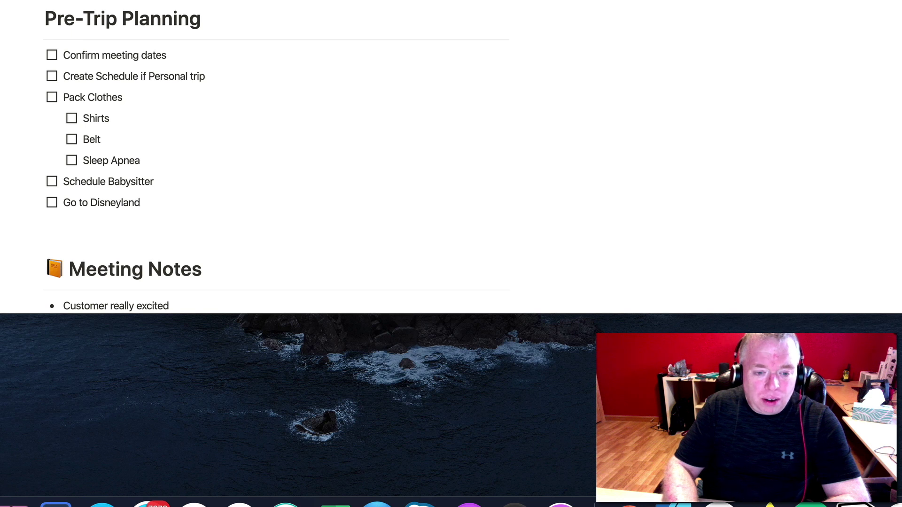
type("d")
key("Return")
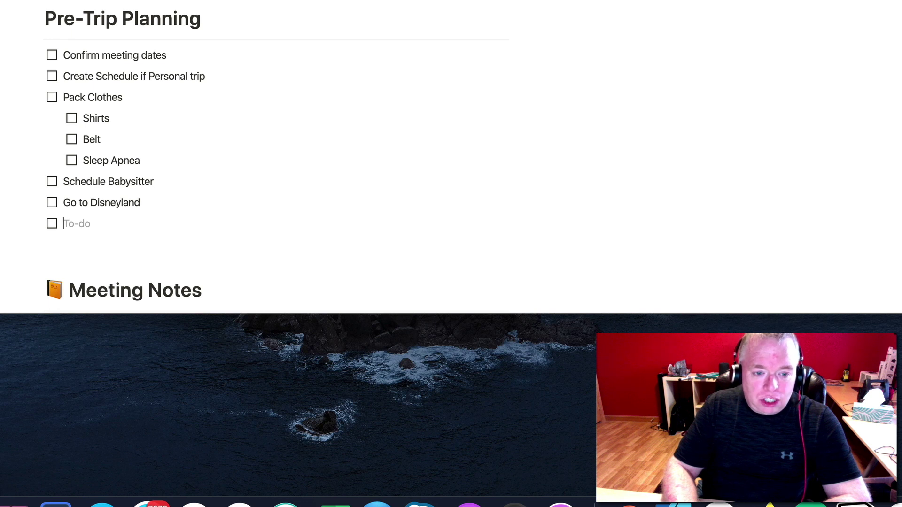
type("Check out Lake")
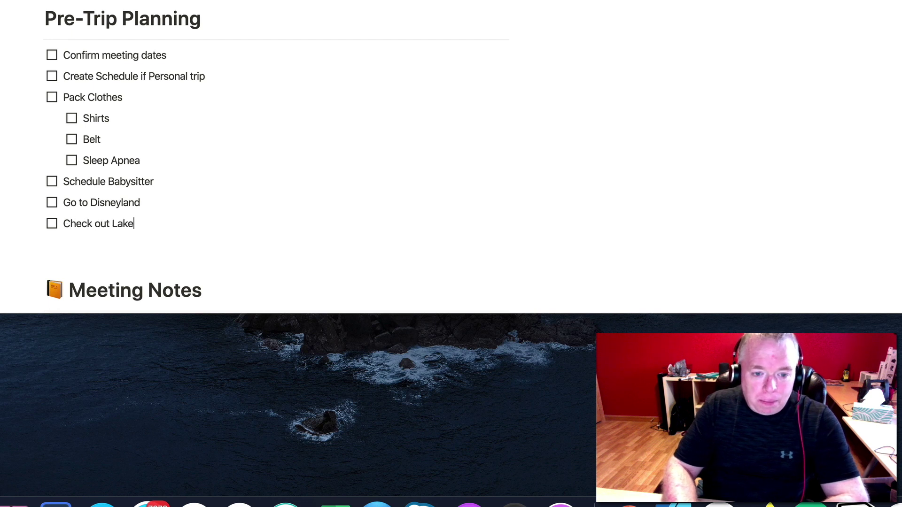
type("rs game")
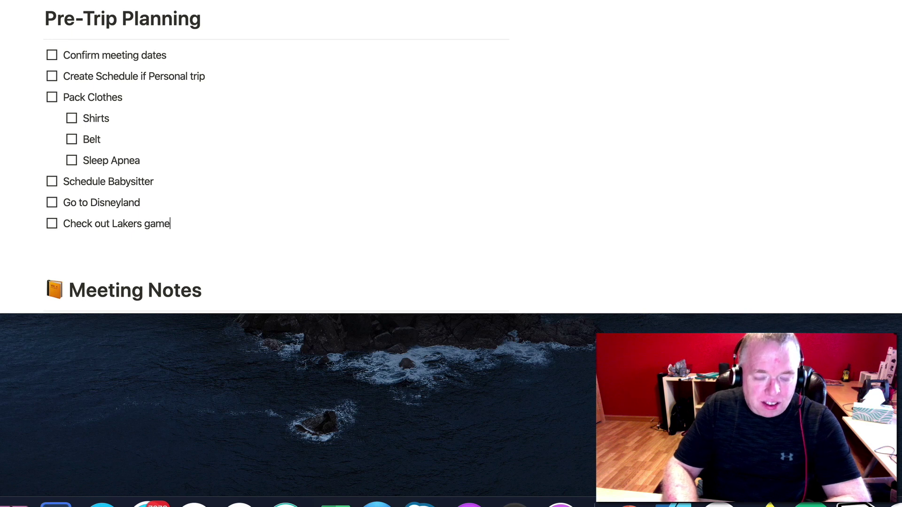
key("Return")
key("Return")
scroll(403, 133, "down", 3)
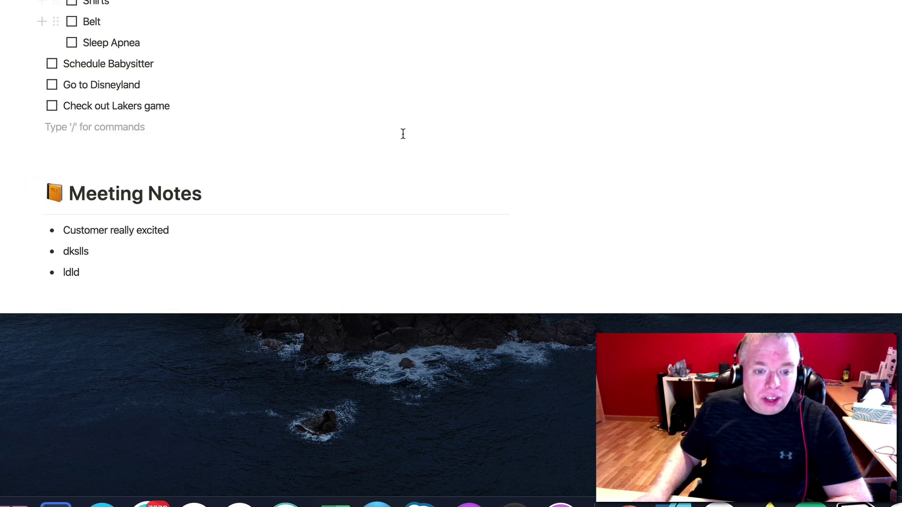
scroll(403, 134, "down", 3)
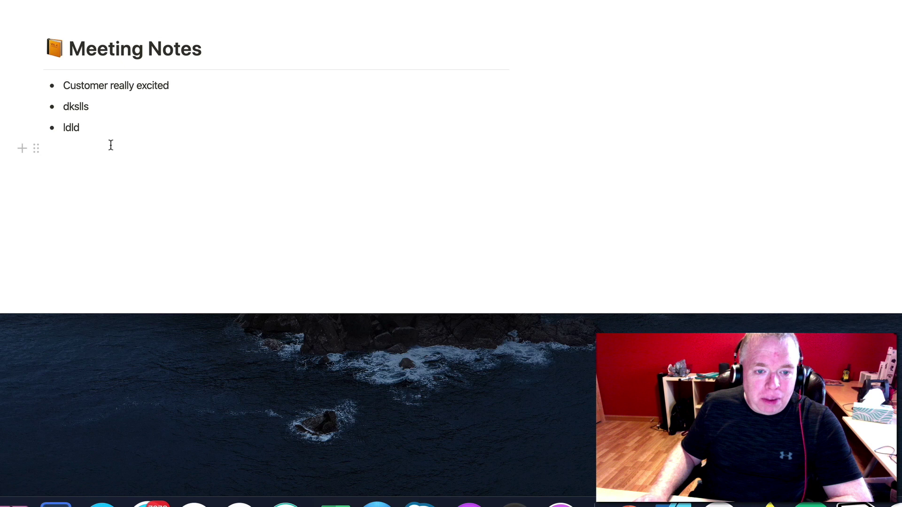
Review the new trip's Meeting Notes section and scroll back up the page.
left_click_drag(111, 145, 78, 71)
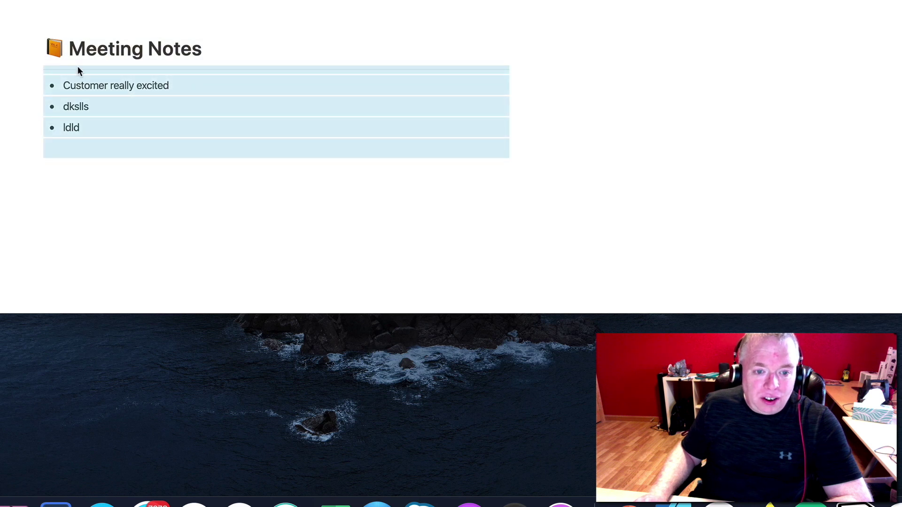
left_click(109, 52)
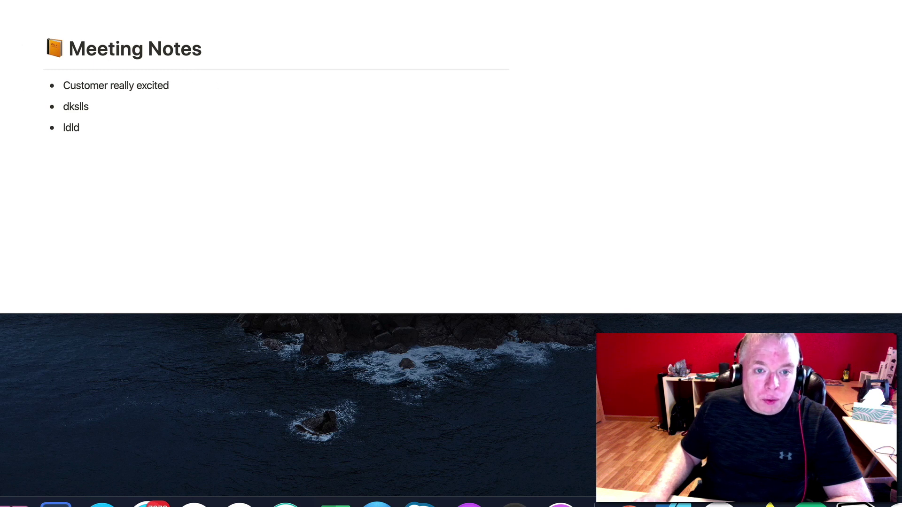
scroll(242, 49, "up", 5)
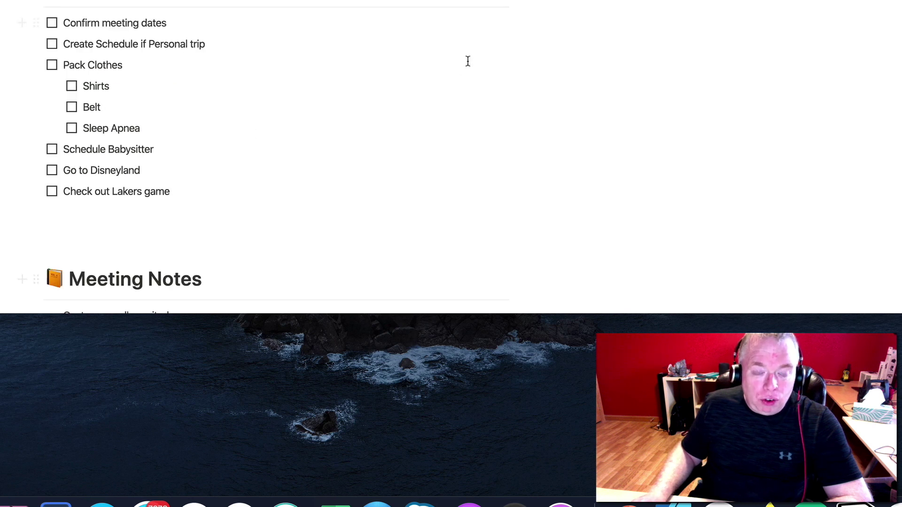
scroll(467, 60, "down", 3)
scroll(276, 134, "up", 1)
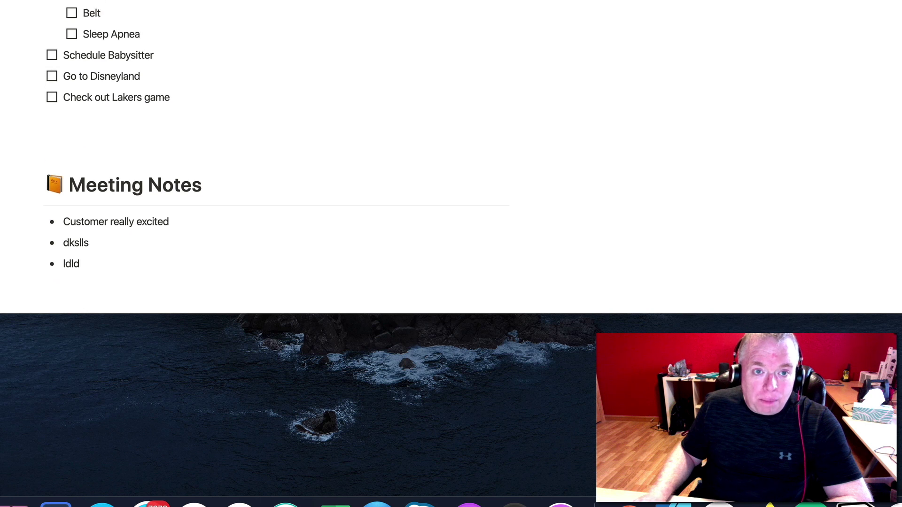
scroll(254, 141, "up", 4)
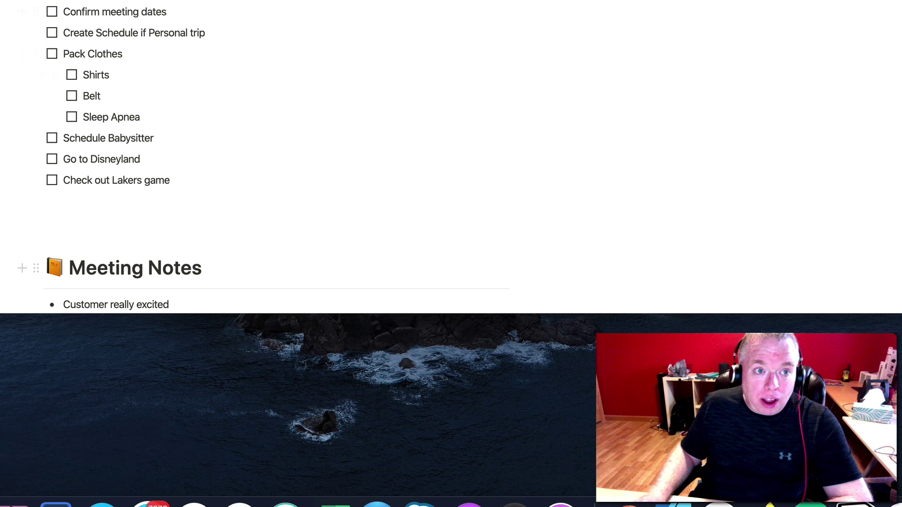
scroll(199, 146, "up", 10)
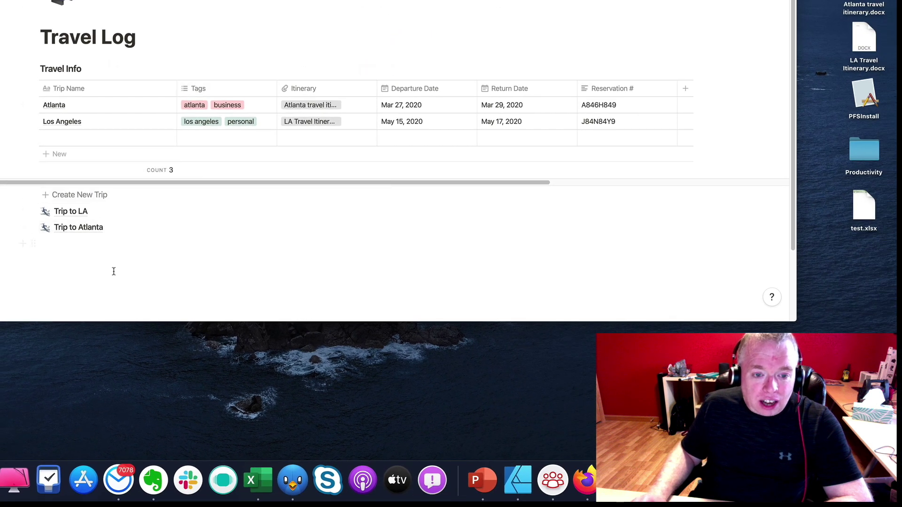
Create an empty block below Trip to Atlanta on the Travel Log page.
left_click(90, 260)
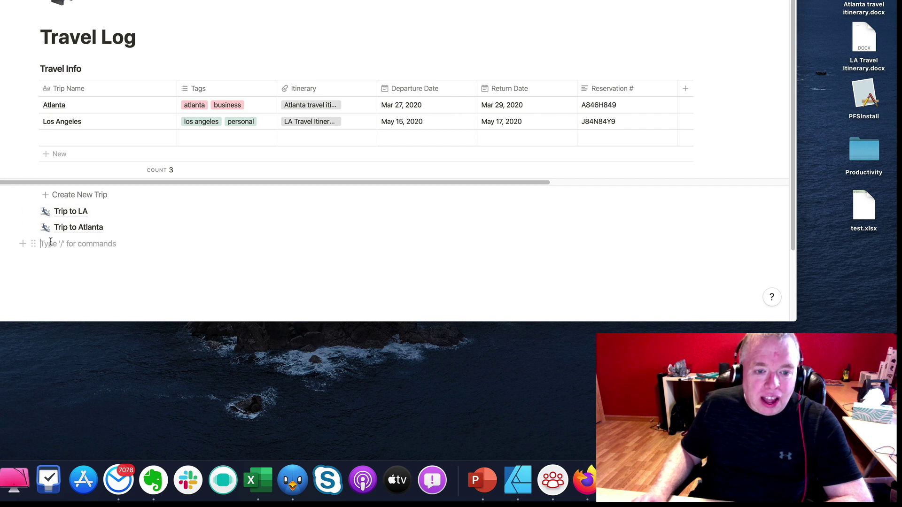
left_click(114, 245)
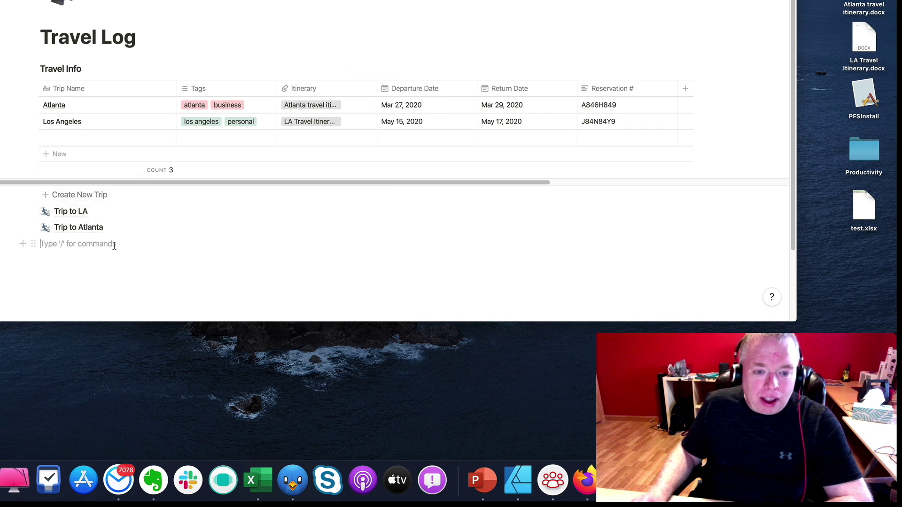